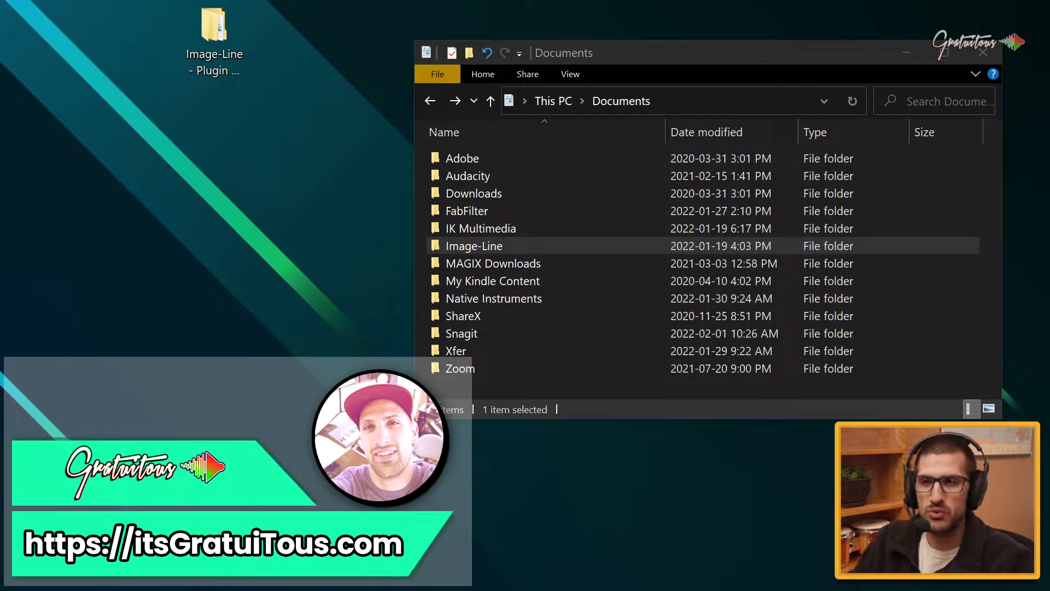
Select the Image-Line - Plugin database folder on the desktop.
left_click(219, 258)
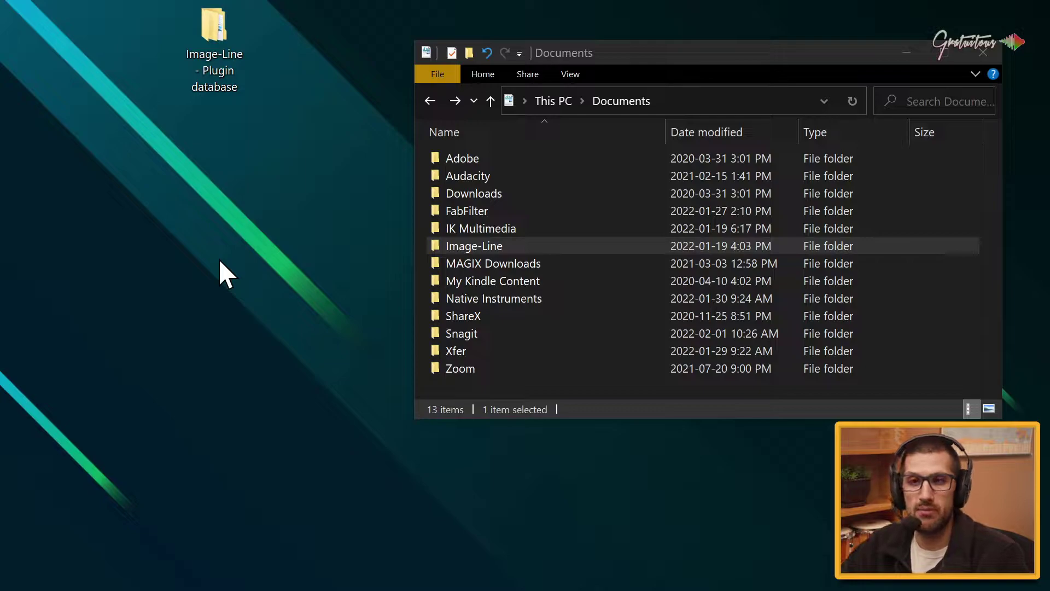
left_click(208, 75)
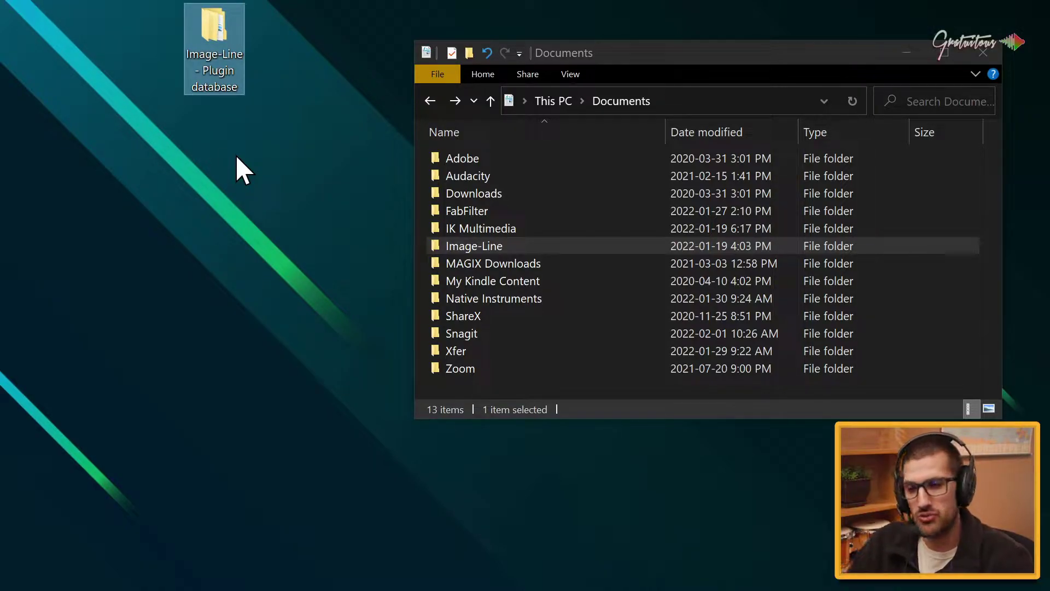
left_click(220, 173)
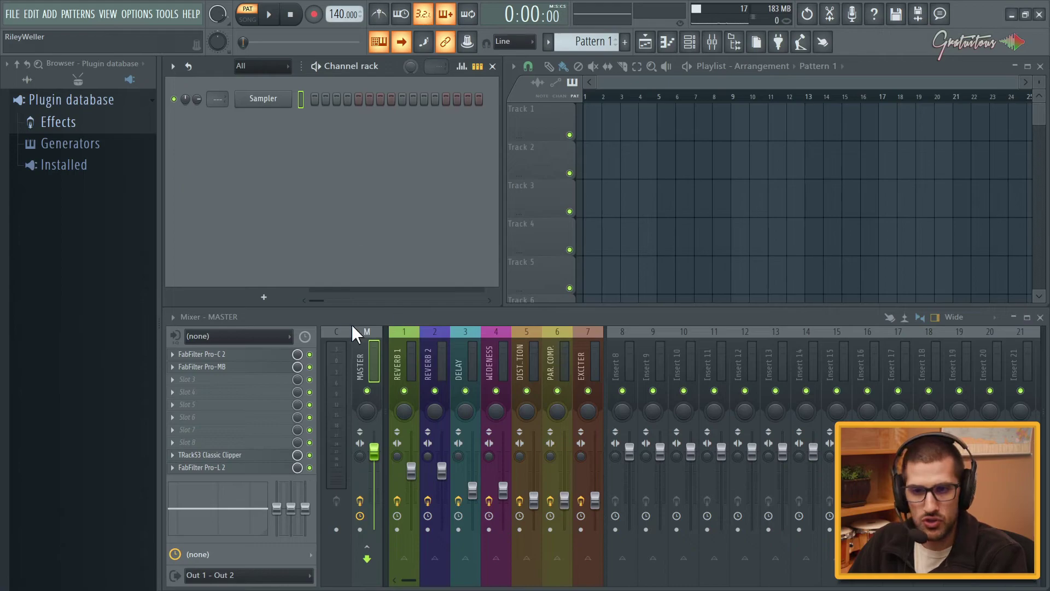
Look through the generator categories offered for inserting a plugin at the Sampler channel, including Drums and Instruments, and leave without inserting one.
right_click(276, 104)
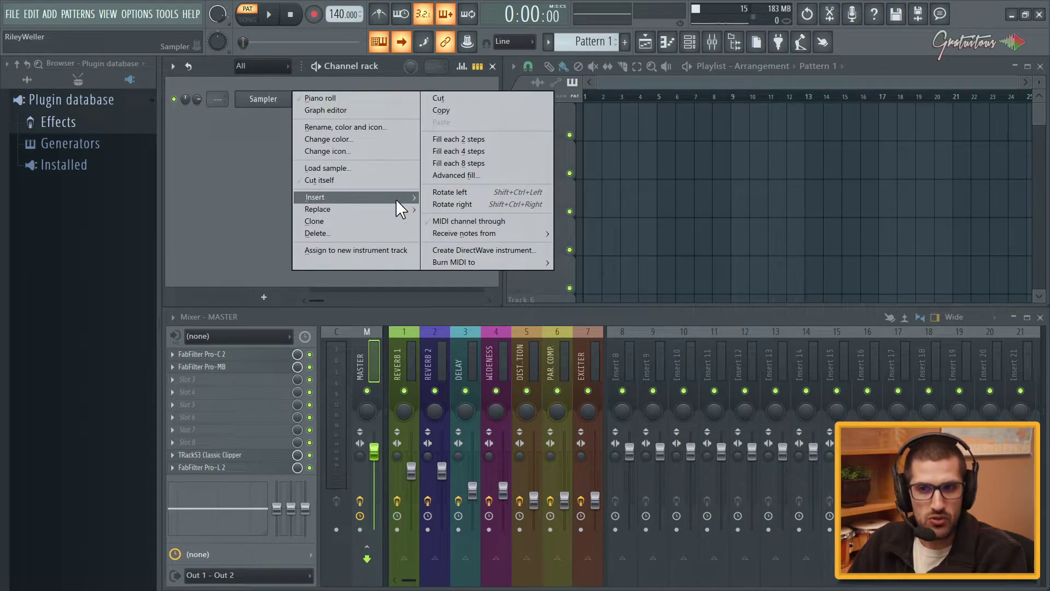
mouse_move(396, 198)
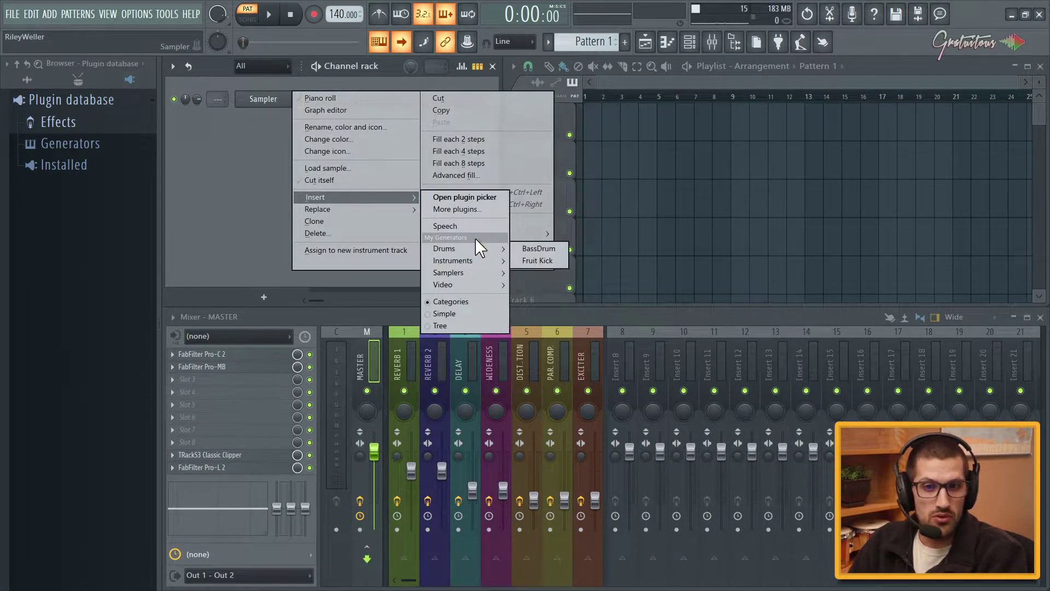
mouse_move(468, 261)
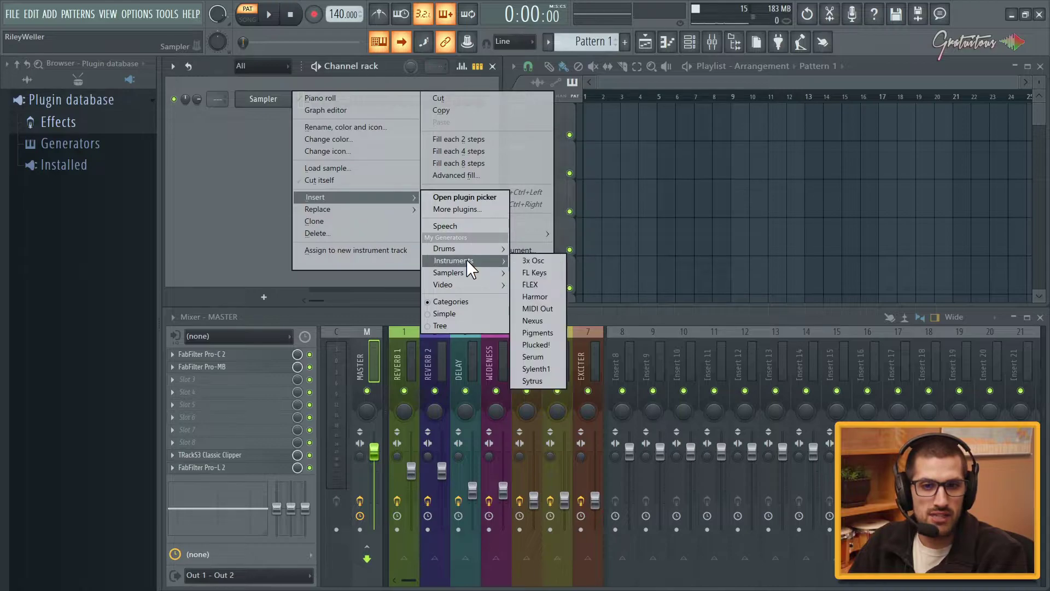
left_click(545, 296)
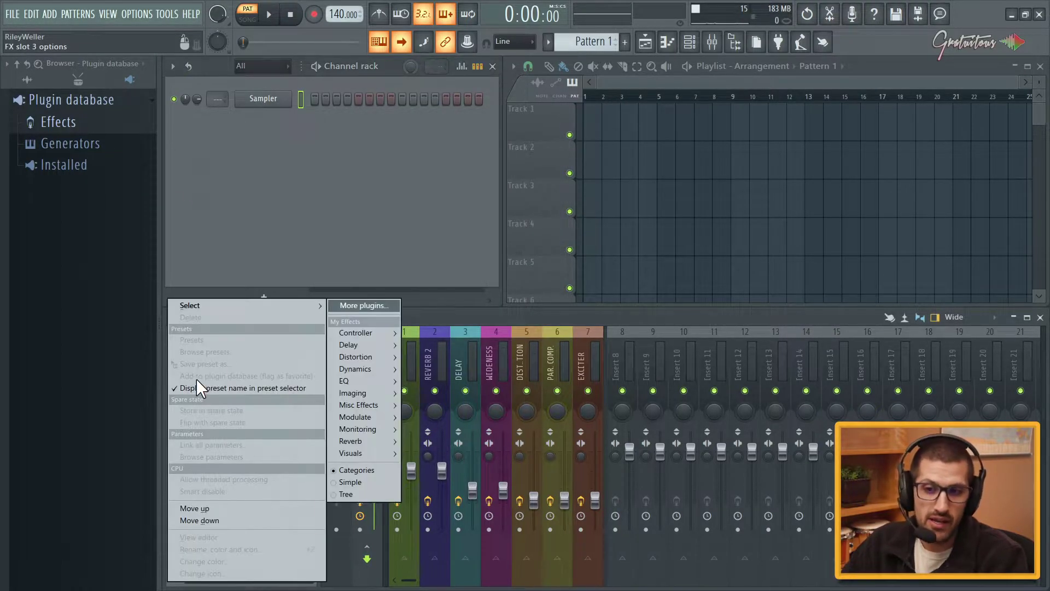
Look through the effect categories offered for slot 3 of the master mixer track, including Delay and Controller, without loading an effect.
left_click(195, 379)
mouse_move(310, 306)
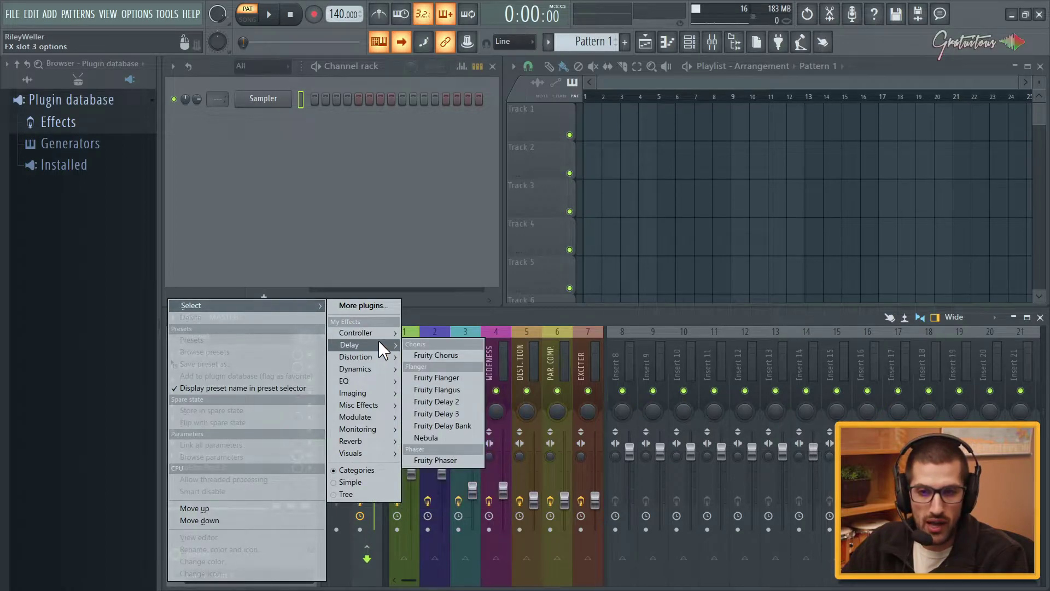
mouse_move(379, 333)
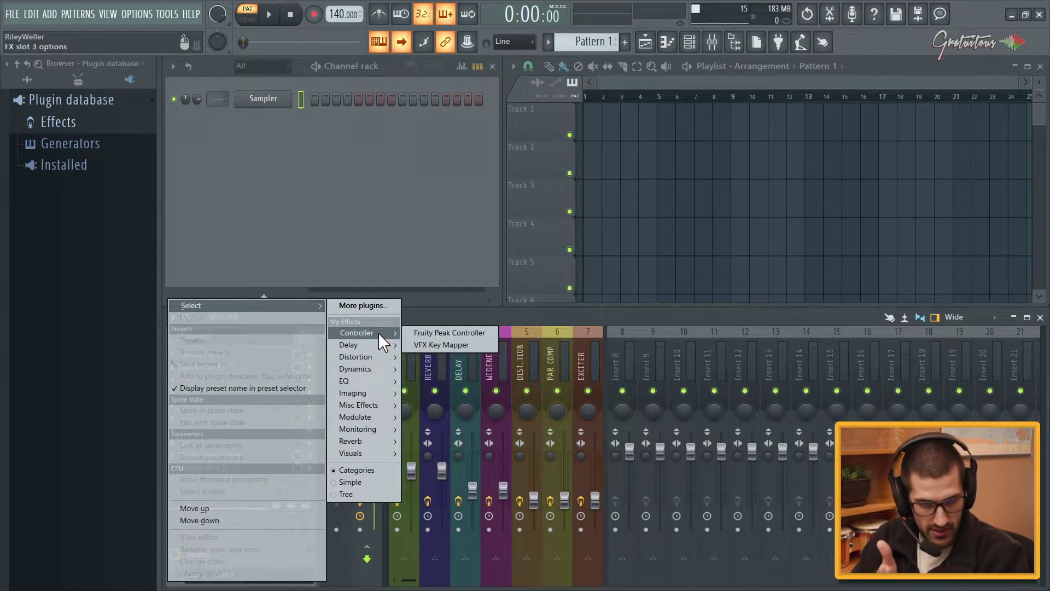
left_click(261, 211)
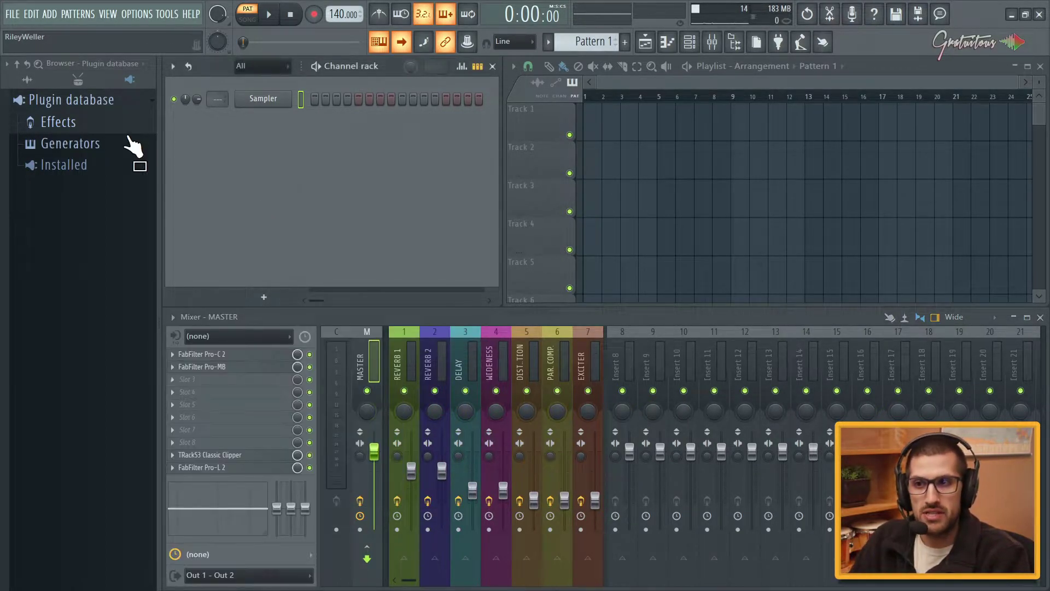
Look into the Effects, Generators and Installed branches of the plugin database in the browser.
left_click(88, 124)
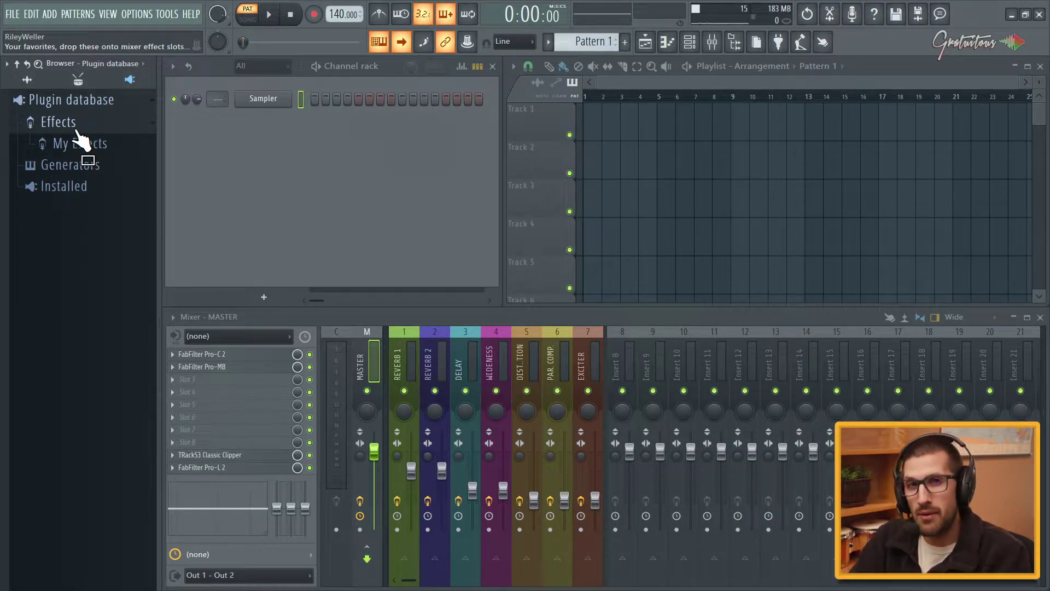
left_click(93, 165)
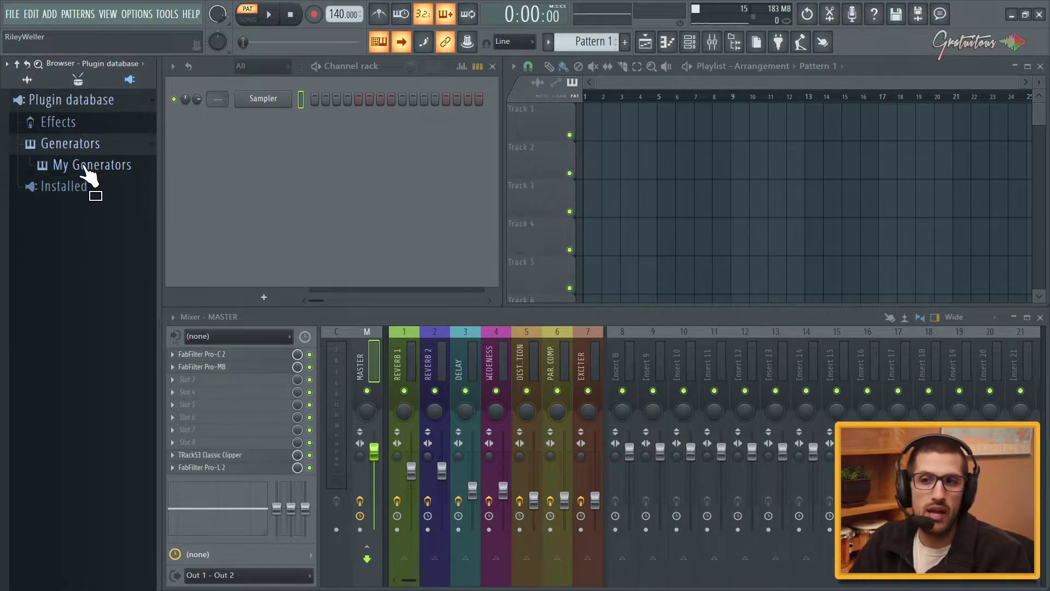
left_click_drag(66, 187, 88, 255)
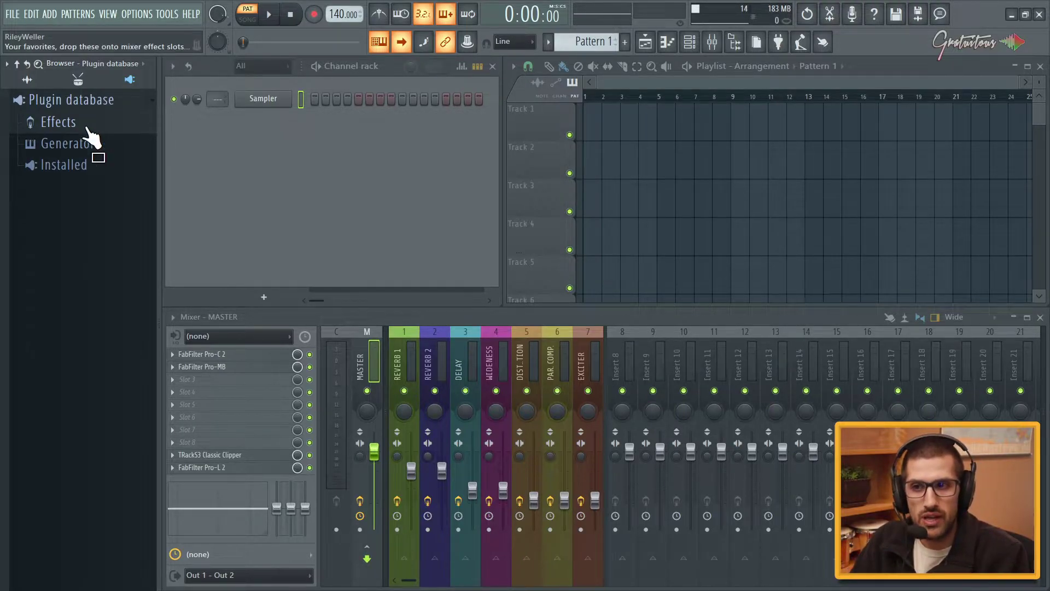
left_click(64, 165)
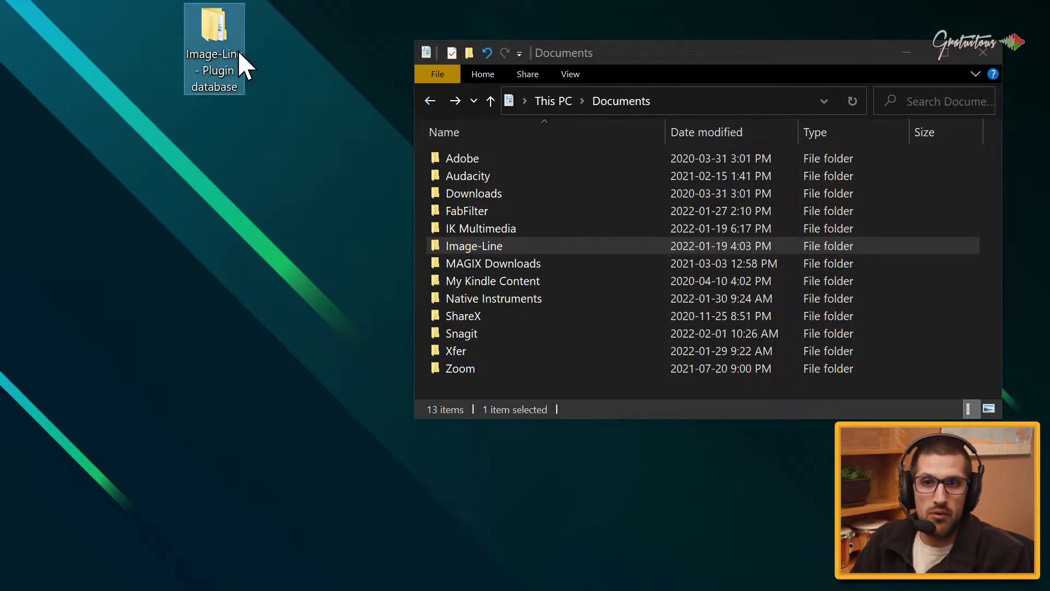
Open the Image-Line - Plugin database folder from the desktop and view its Effects subfolder.
left_click(236, 53)
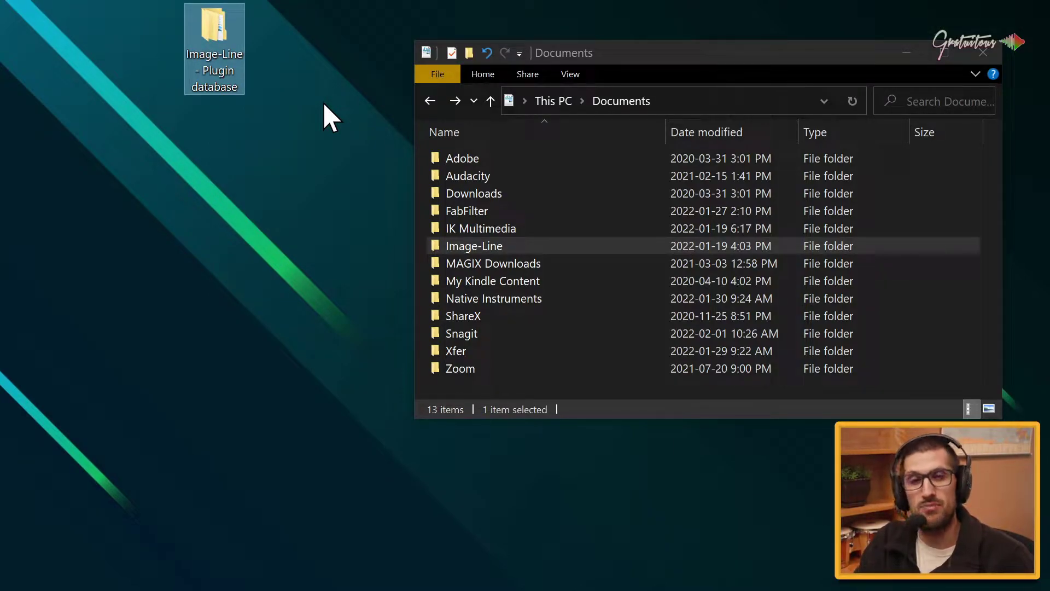
double_click(208, 51)
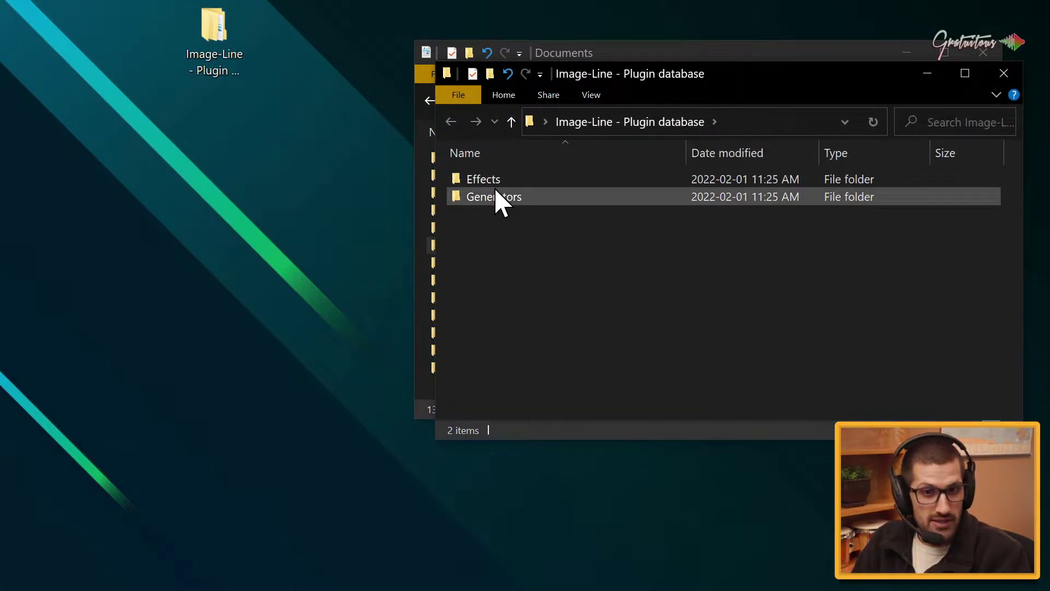
left_click_drag(590, 79, 498, 52)
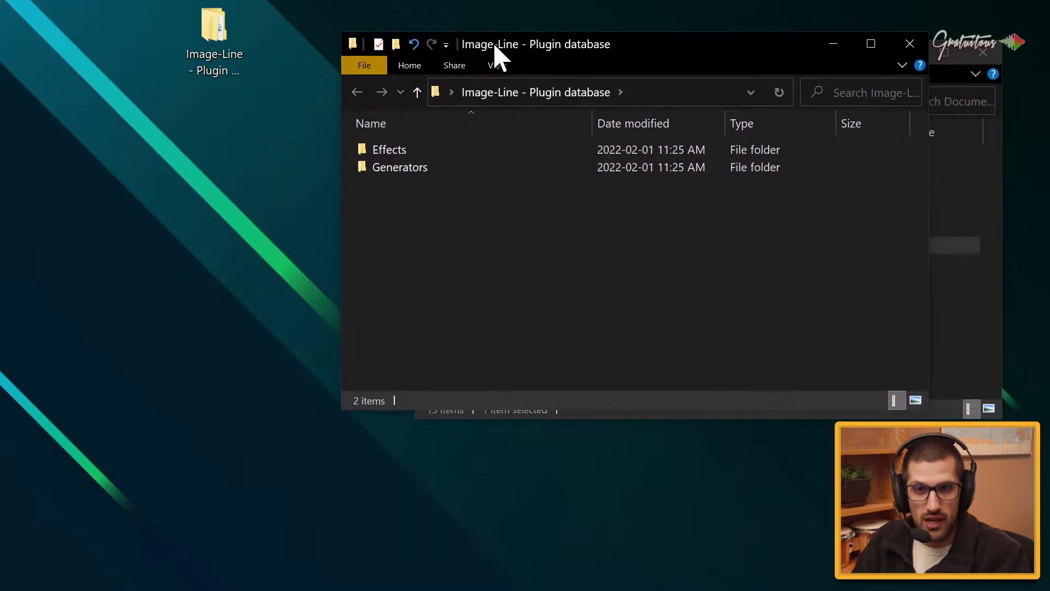
double_click(404, 151)
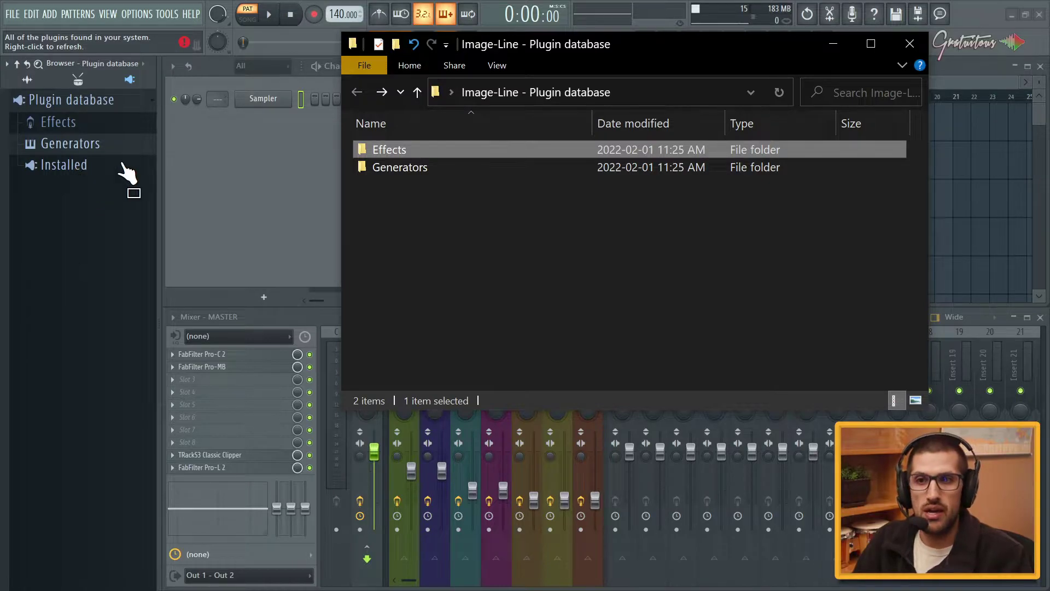
Switch back to FL Studio and open the Plugin Manager from the file settings.
left_click(207, 156)
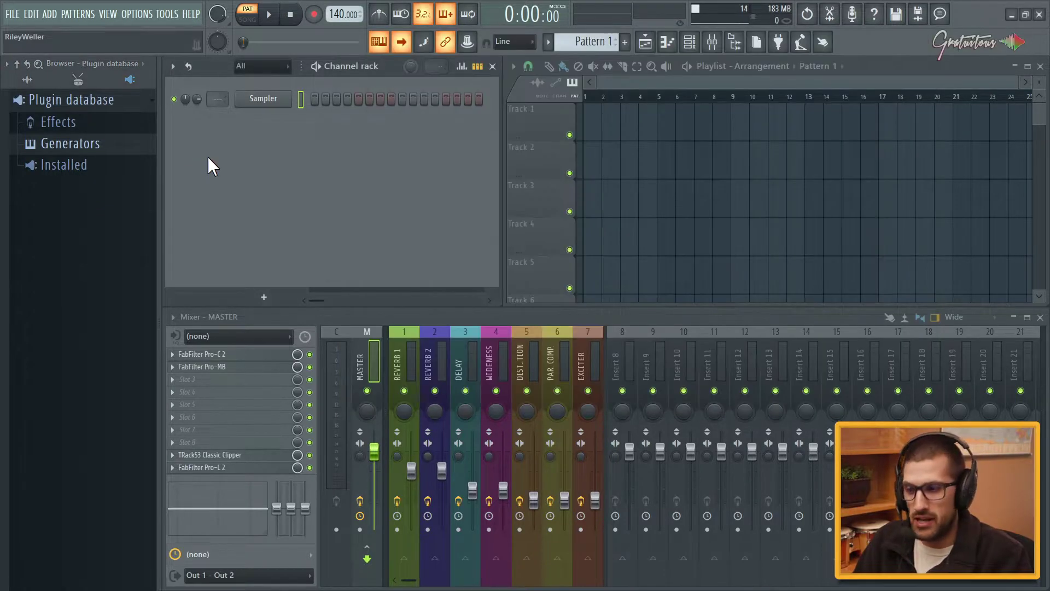
left_click(144, 16)
left_click(162, 40)
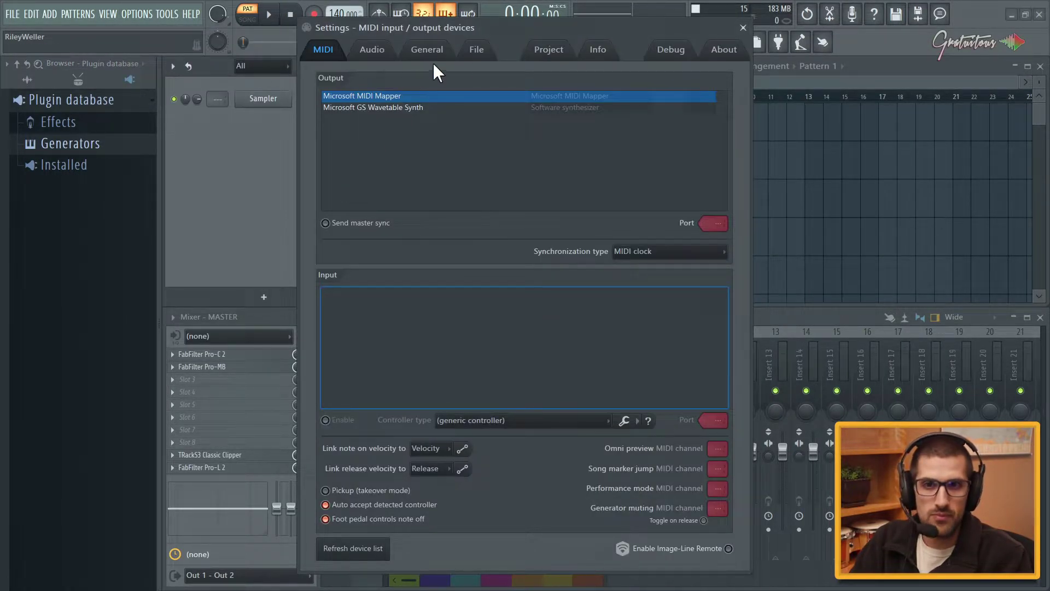
left_click(477, 49)
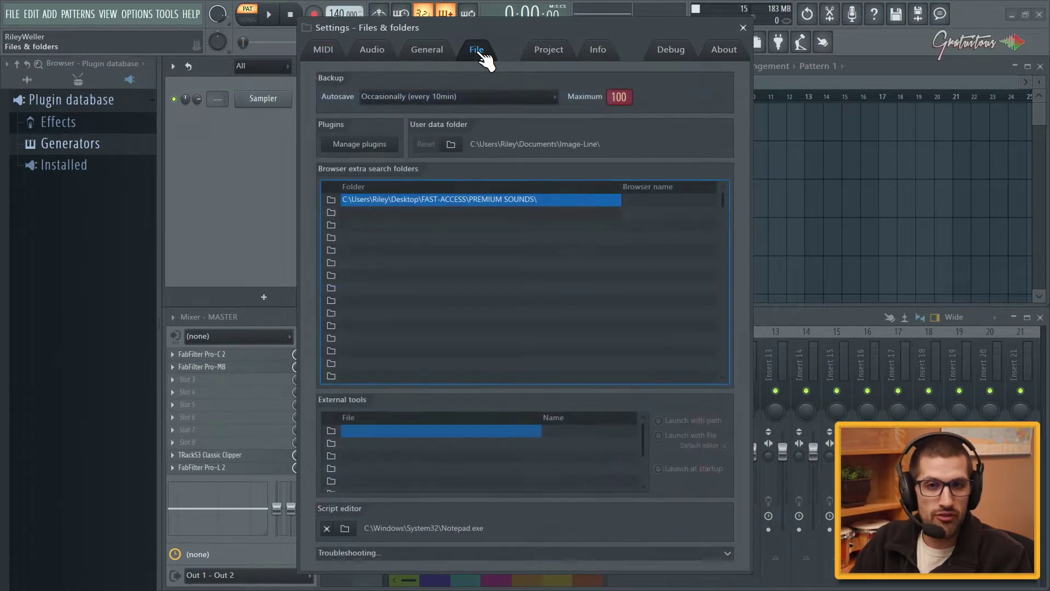
left_click(365, 148)
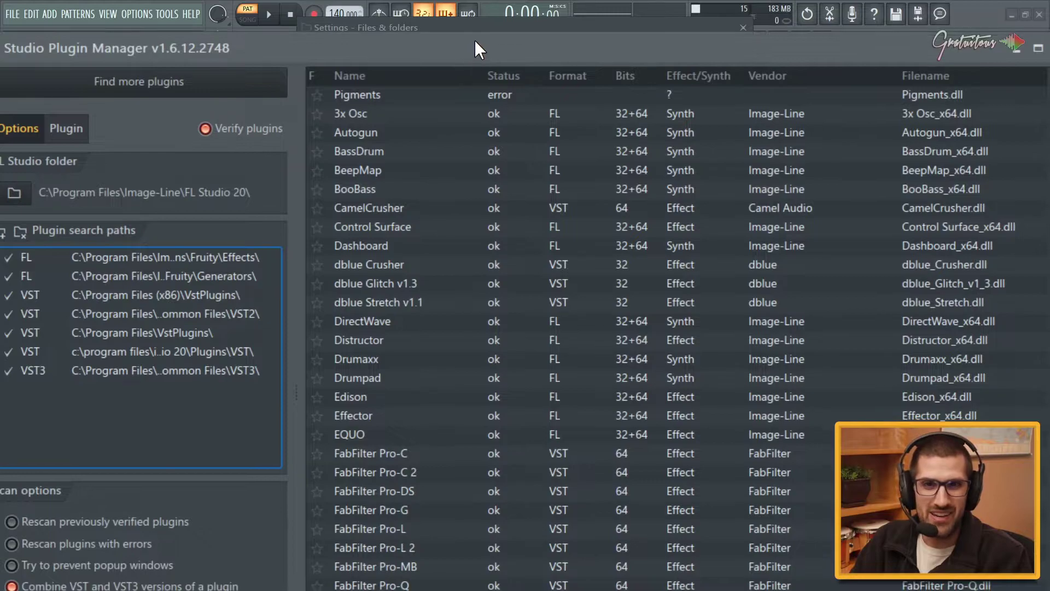
Reposition the Plugin Manager to examine its search paths and plugin list, and close it together with the settings.
left_click_drag(481, 32, 192, 58)
left_click_drag(80, 64, 312, 158)
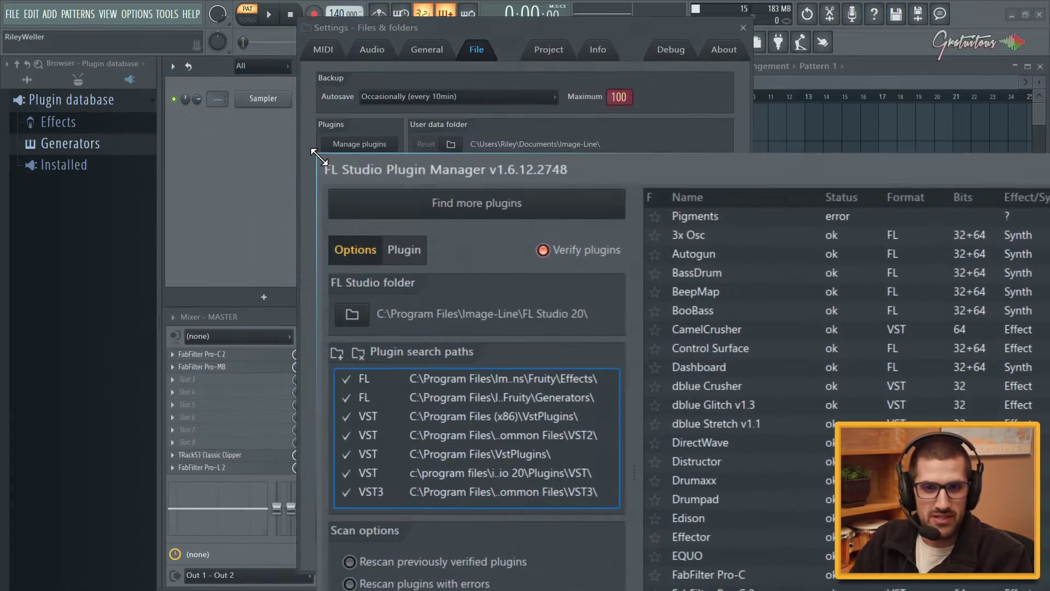
left_click_drag(594, 173, 357, 44)
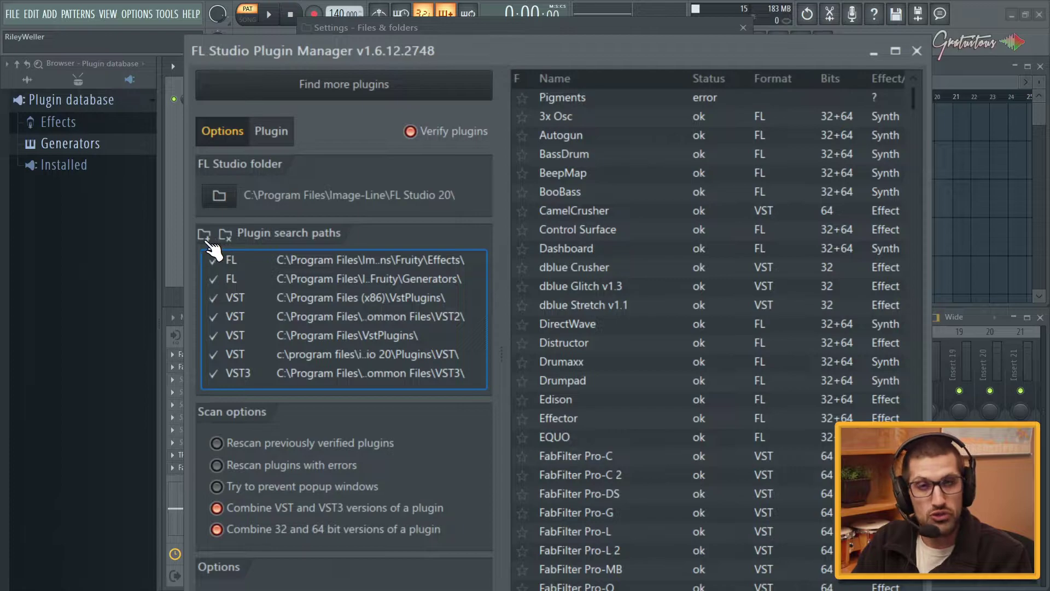
left_click_drag(914, 93, 925, 124)
scroll(645, 292, "up", 3)
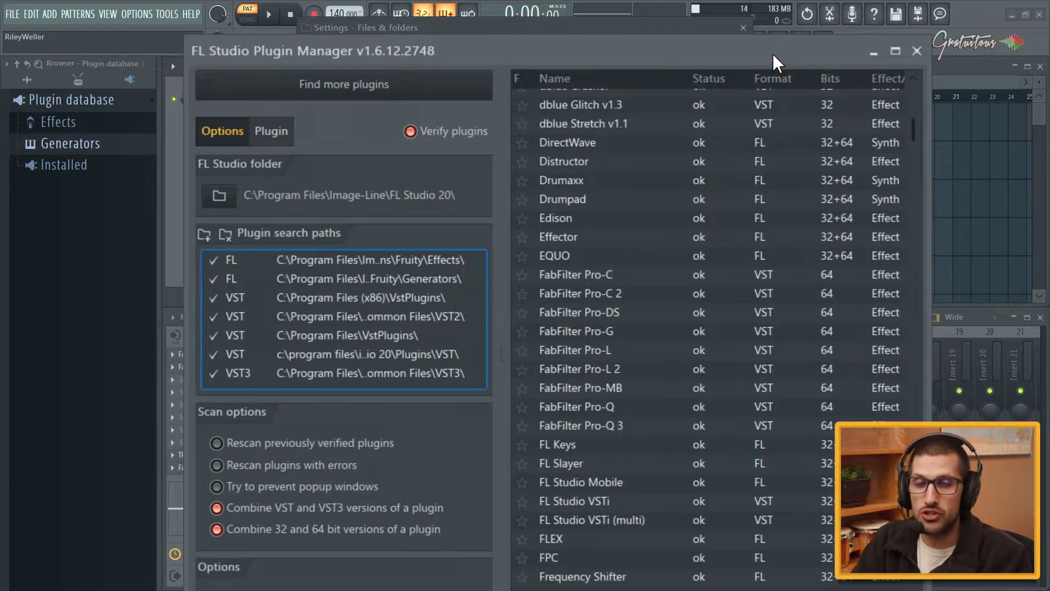
left_click(917, 51)
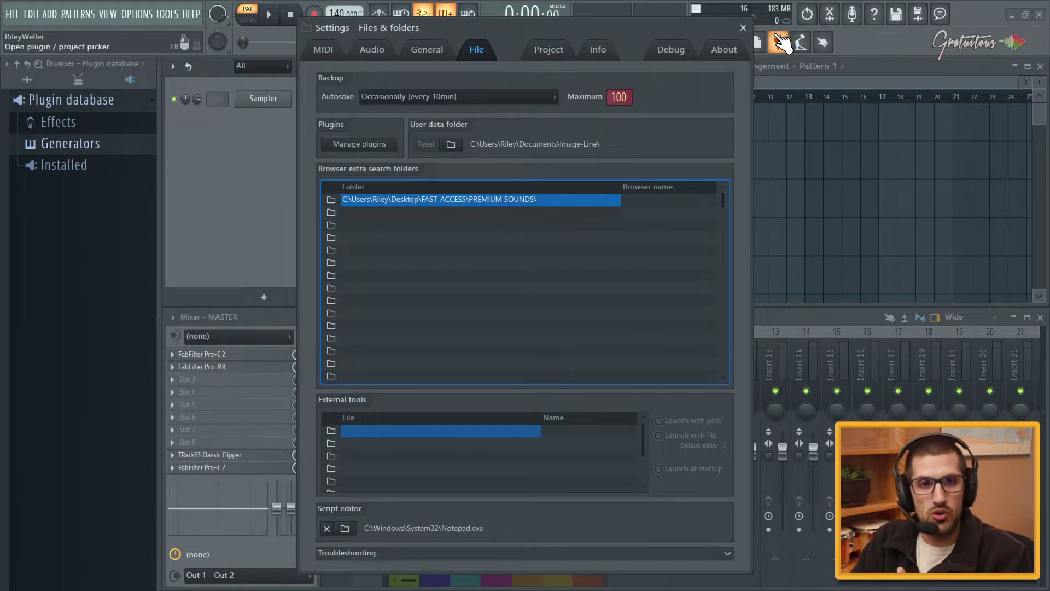
left_click(743, 28)
Expand and collapse the Installed, Effects and Generators branches of the plugin database to compare their subfolders.
left_click(107, 166)
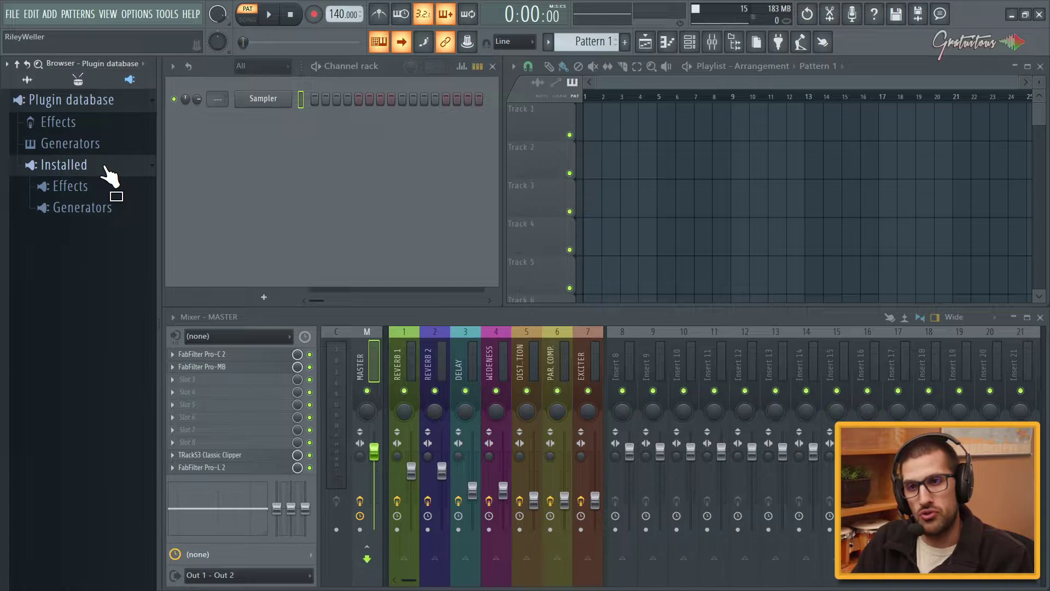
left_click(107, 167)
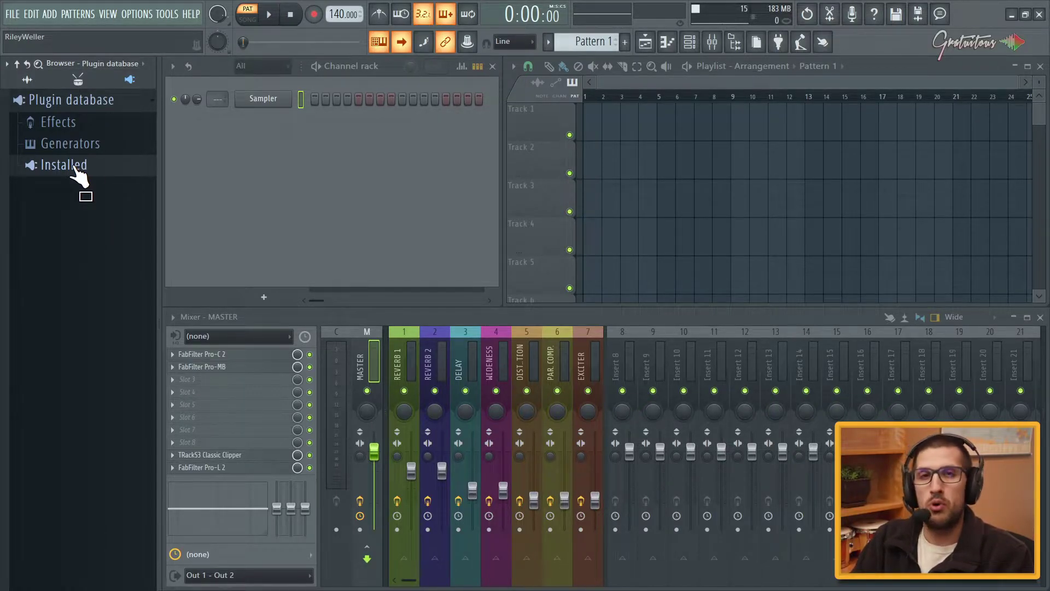
left_click(104, 125)
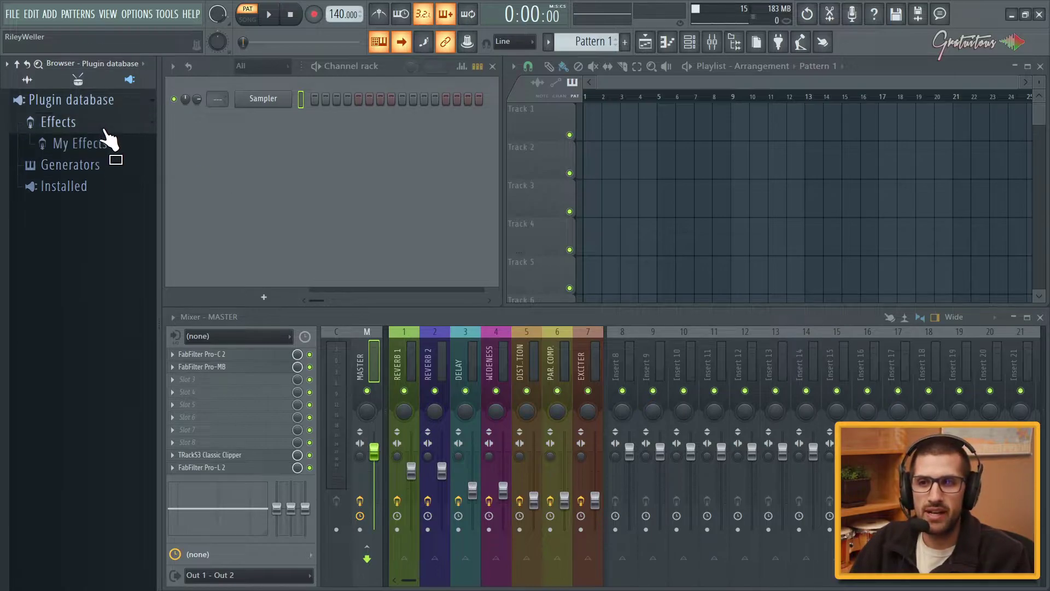
left_click(101, 128)
left_click(97, 144)
left_click(116, 145)
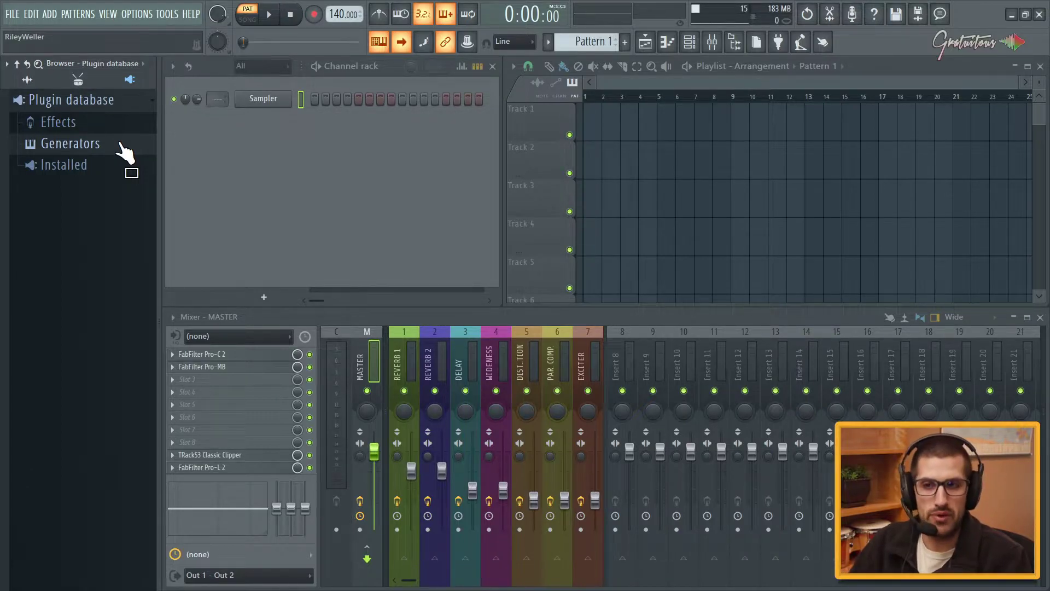
Expand Generators and its My Generators folder in the plugin database down to the category folders.
left_click(123, 151)
left_click(87, 167)
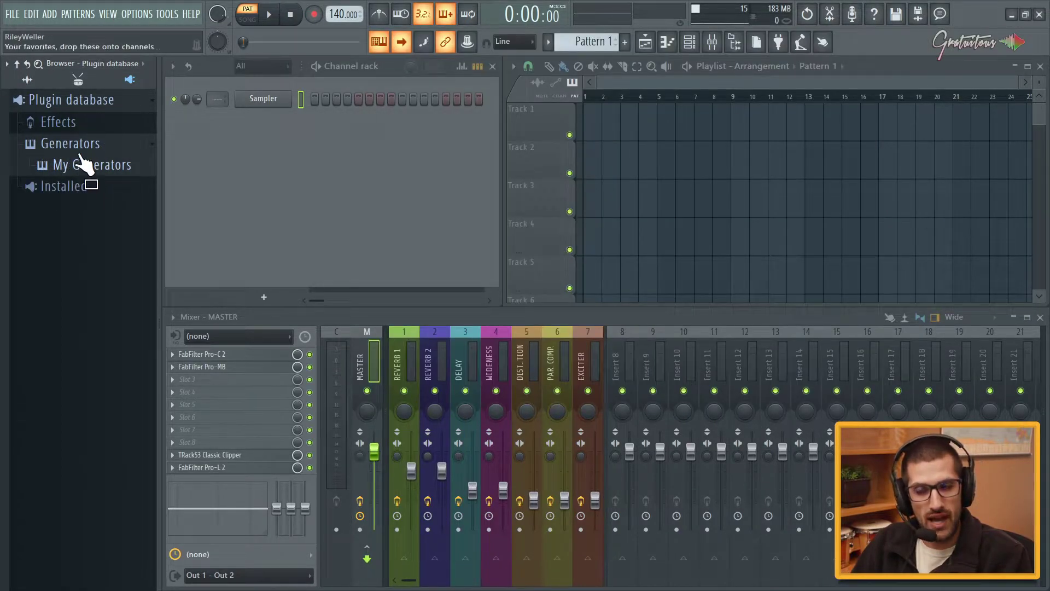
left_click(83, 165)
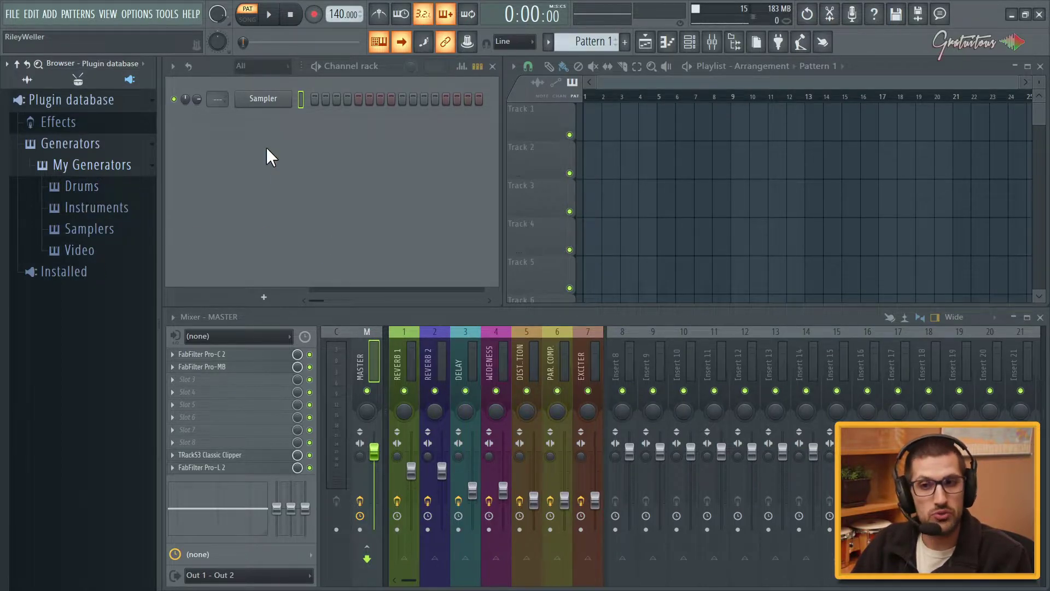
Compare the My Generators folders with the categories offered for inserting a generator at the Sampler channel, without inserting one.
right_click(274, 99)
mouse_move(350, 198)
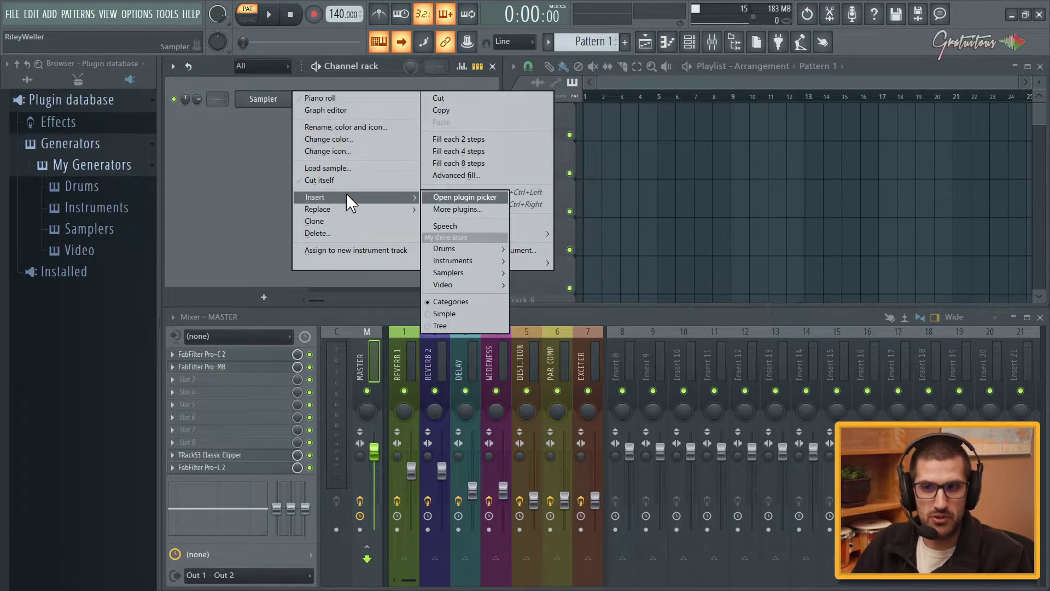
mouse_move(478, 259)
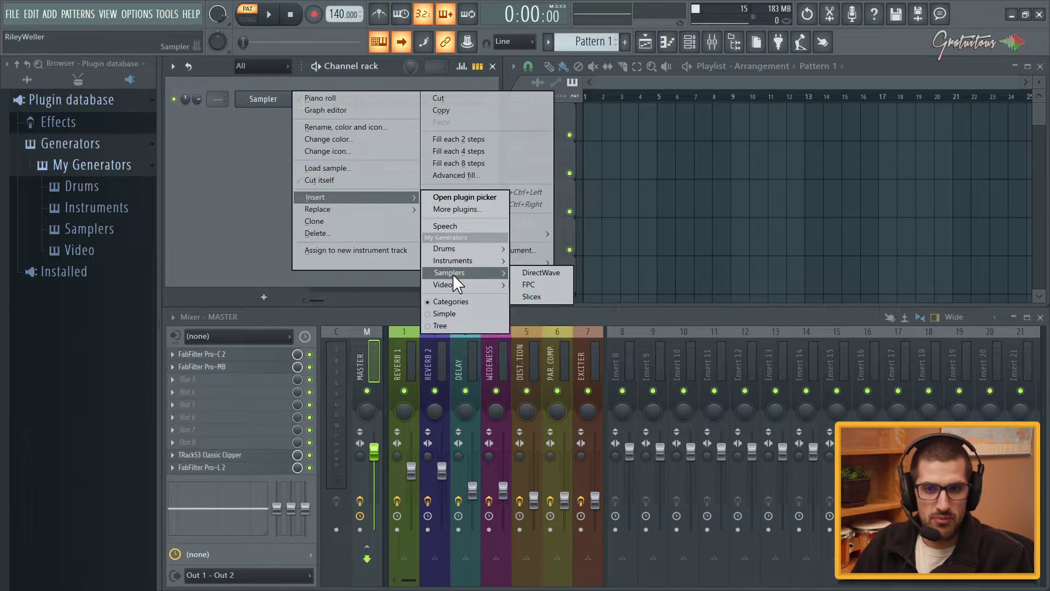
left_click(241, 195)
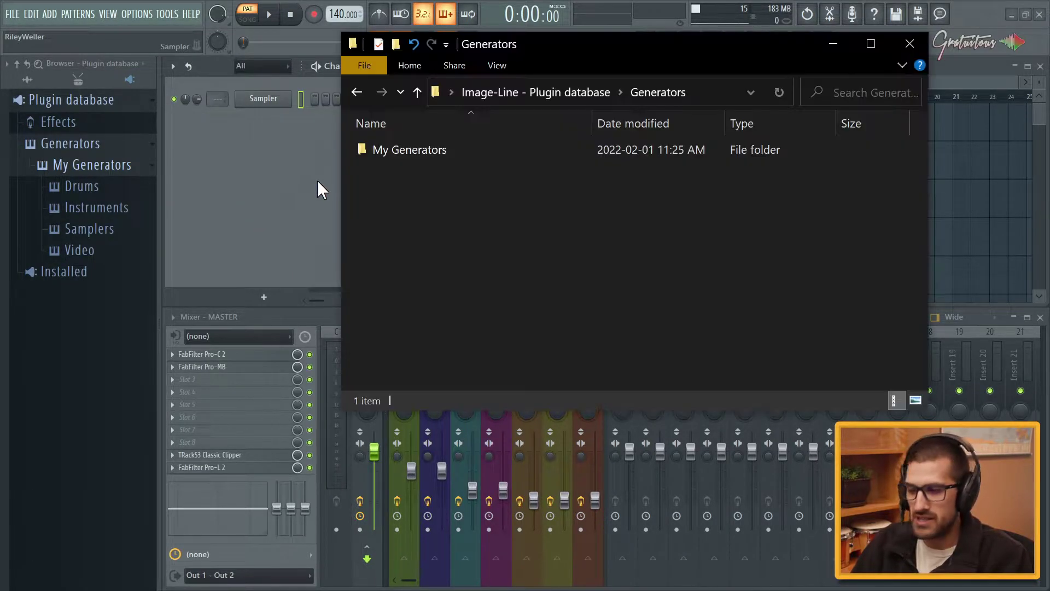
Examine the category folders inside My Generators on disk and return to the top-level Plugin database folder.
double_click(421, 153)
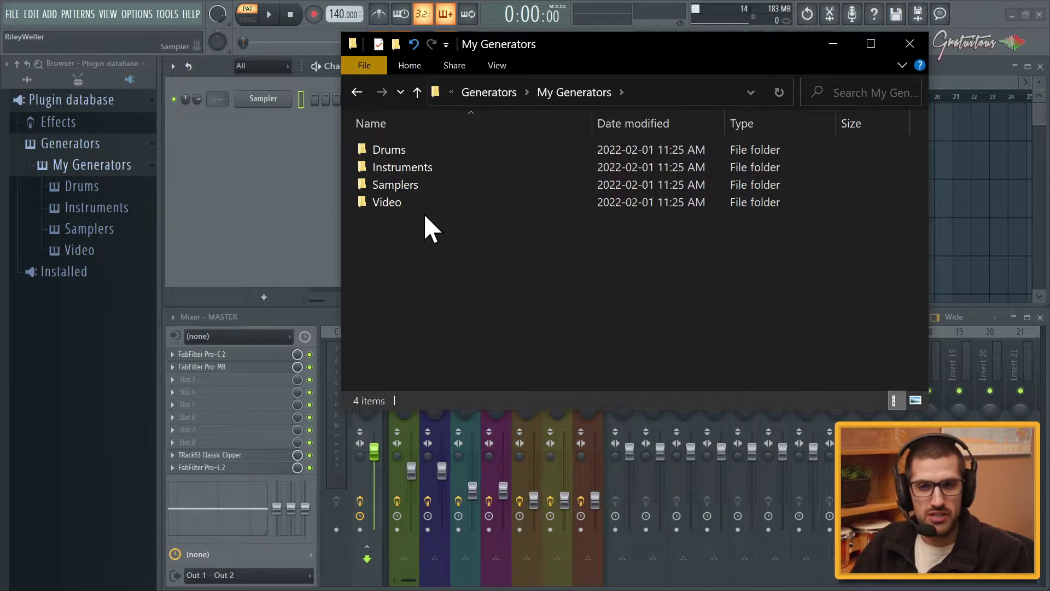
key("alt+Left")
key("alt+Left")
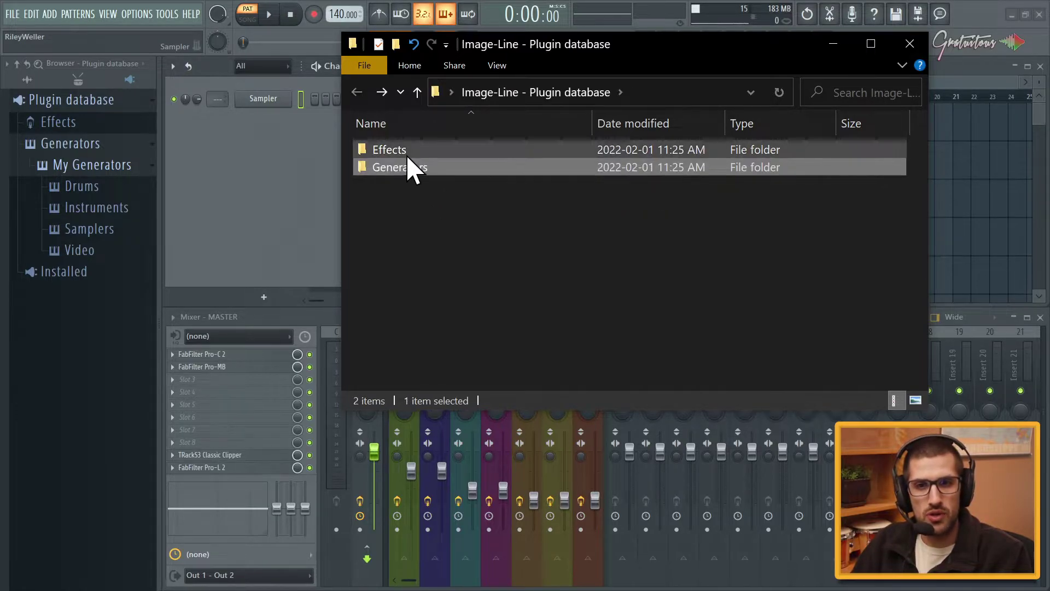
Open Effects, My Effects and EQ on disk and examine the set of files belonging to FabFilter Pro-Q 3.
double_click(407, 154)
double_click(408, 155)
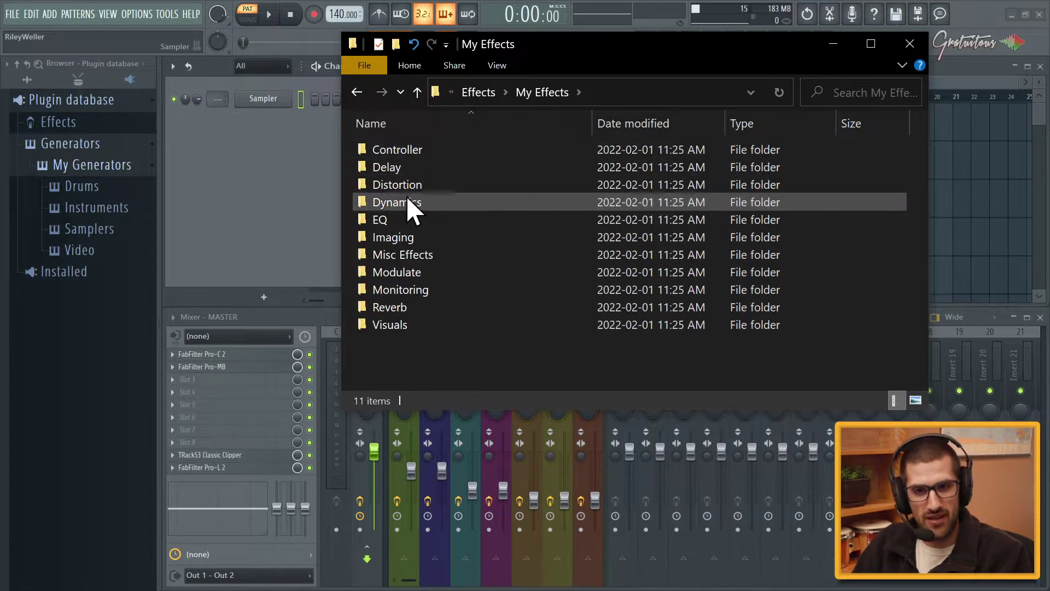
double_click(391, 219)
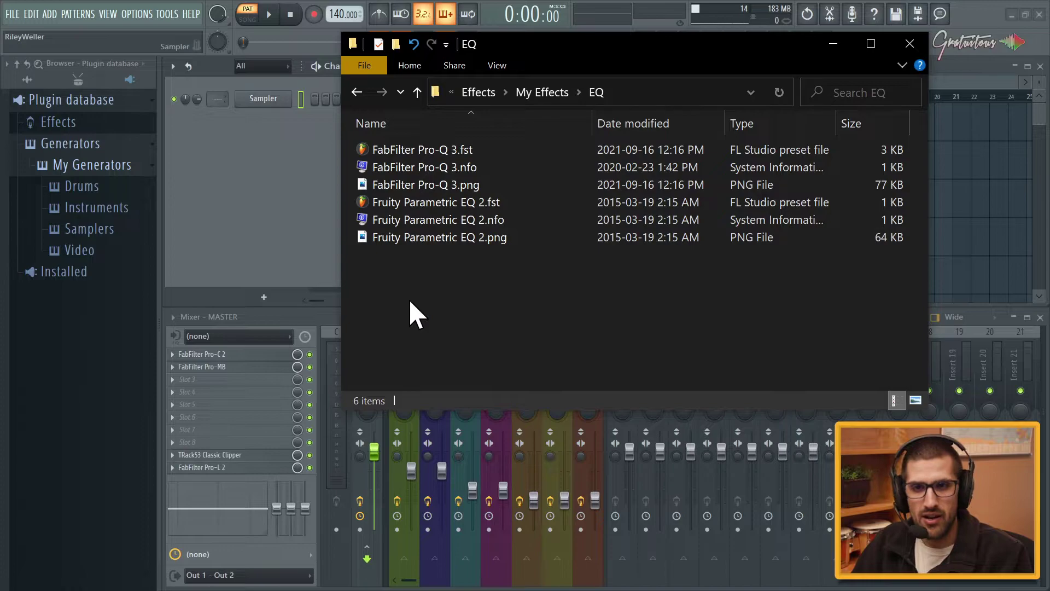
left_click(481, 149)
left_click(499, 186, "shift")
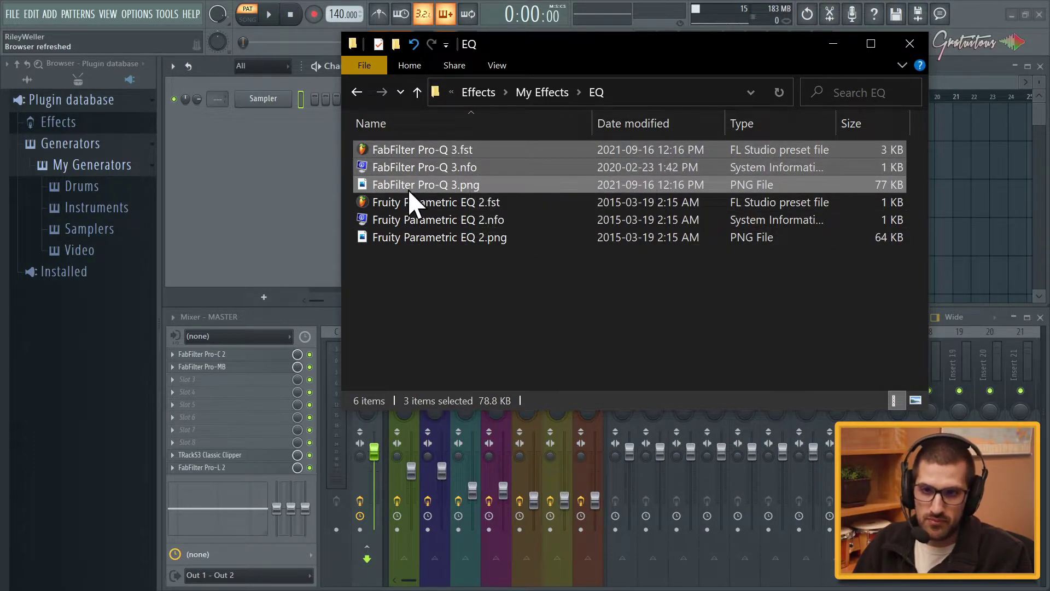
left_click(543, 307)
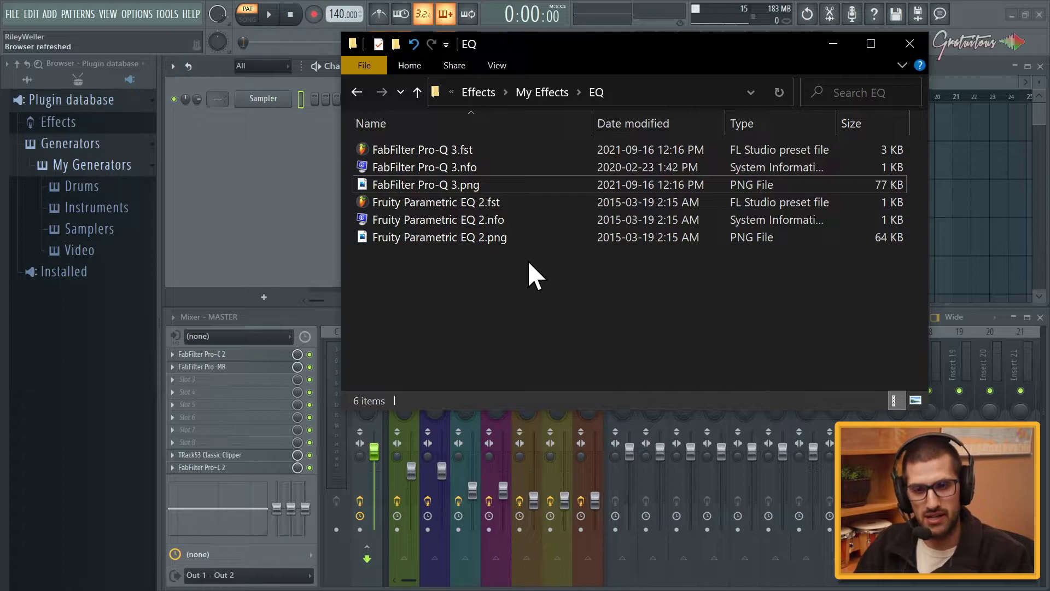
Go back up to the Plugin database folder and examine its Effects and Generators folders, ending inside Effects at My Effects.
left_click(282, 167)
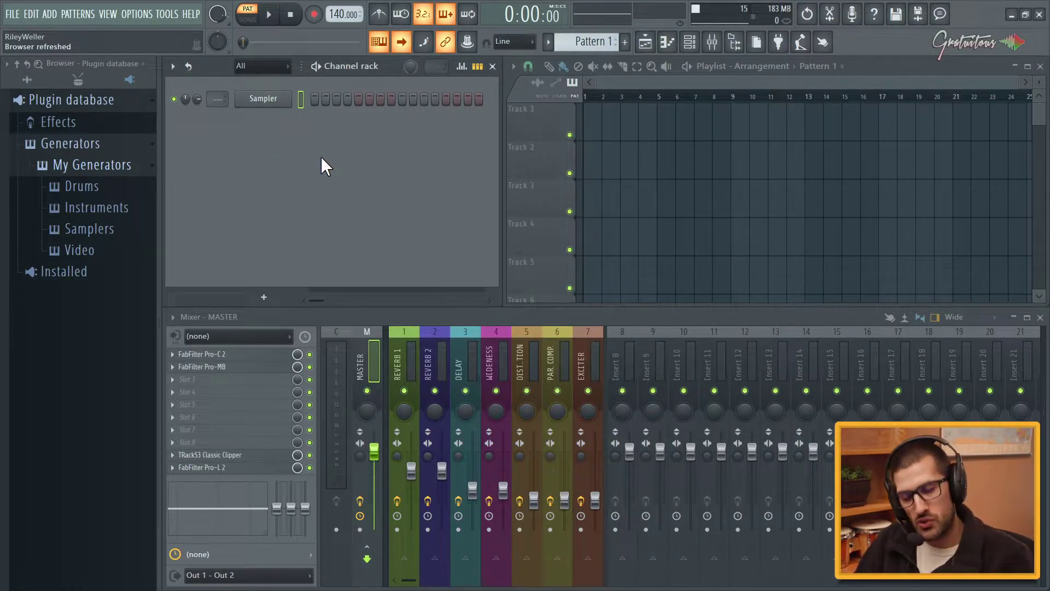
key("alt+Tab")
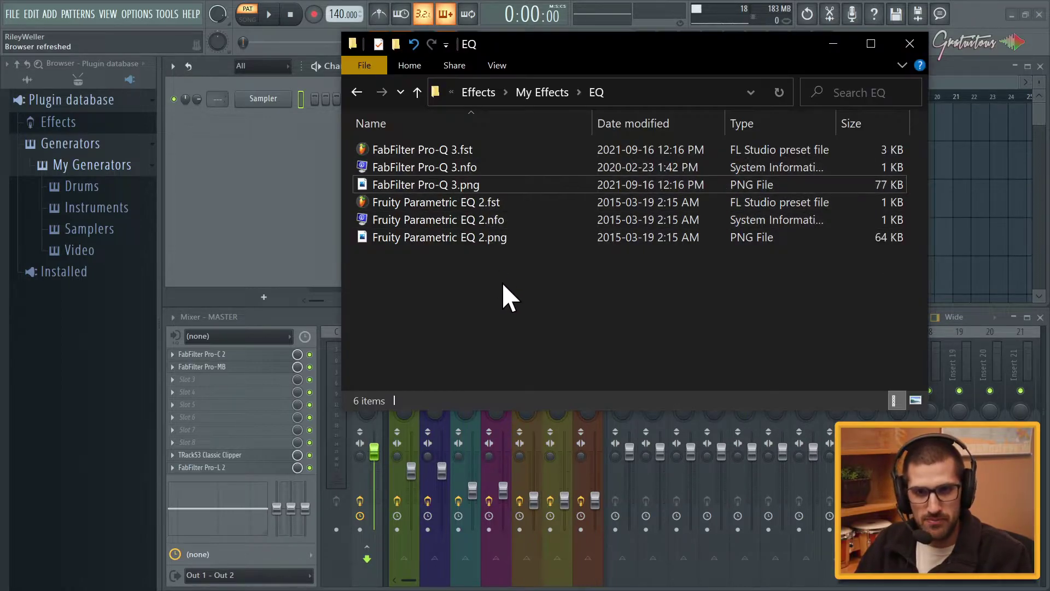
key("BackSpace")
key("BackSpace")
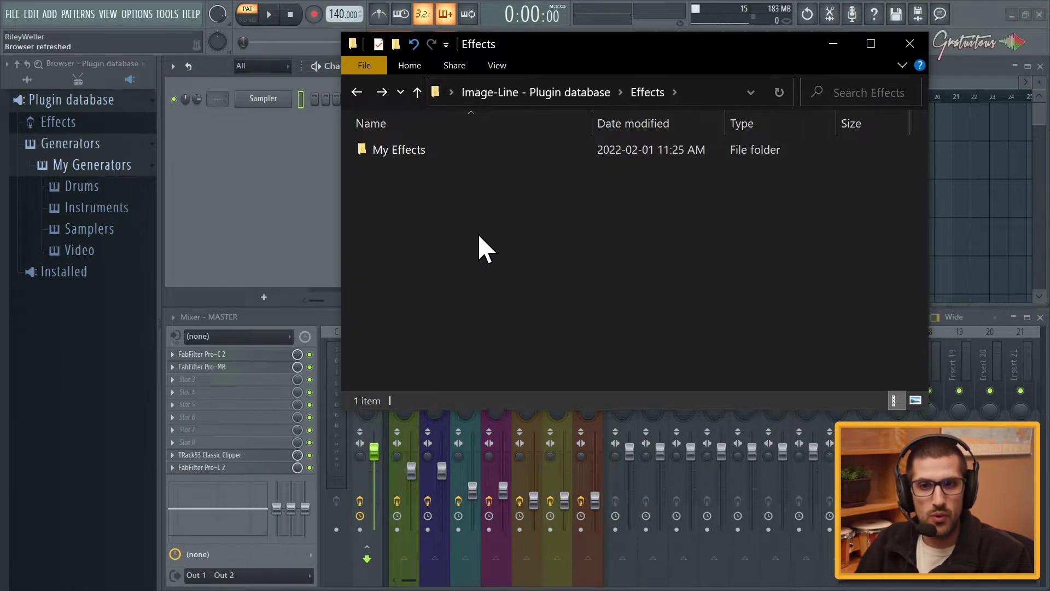
left_click(541, 99)
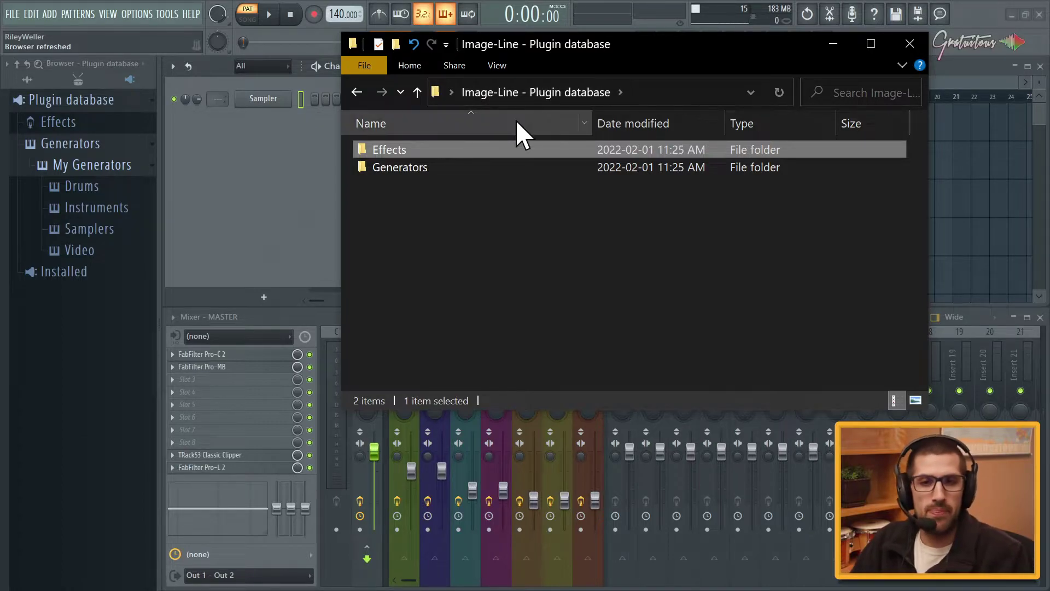
double_click(409, 154)
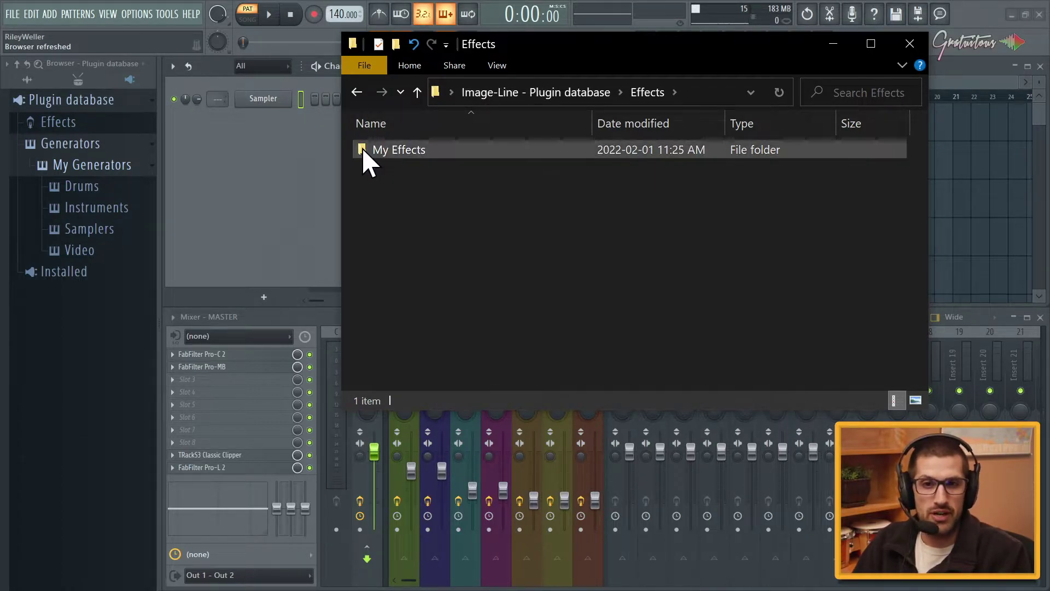
key("BackSpace")
left_click(420, 173)
double_click(420, 173)
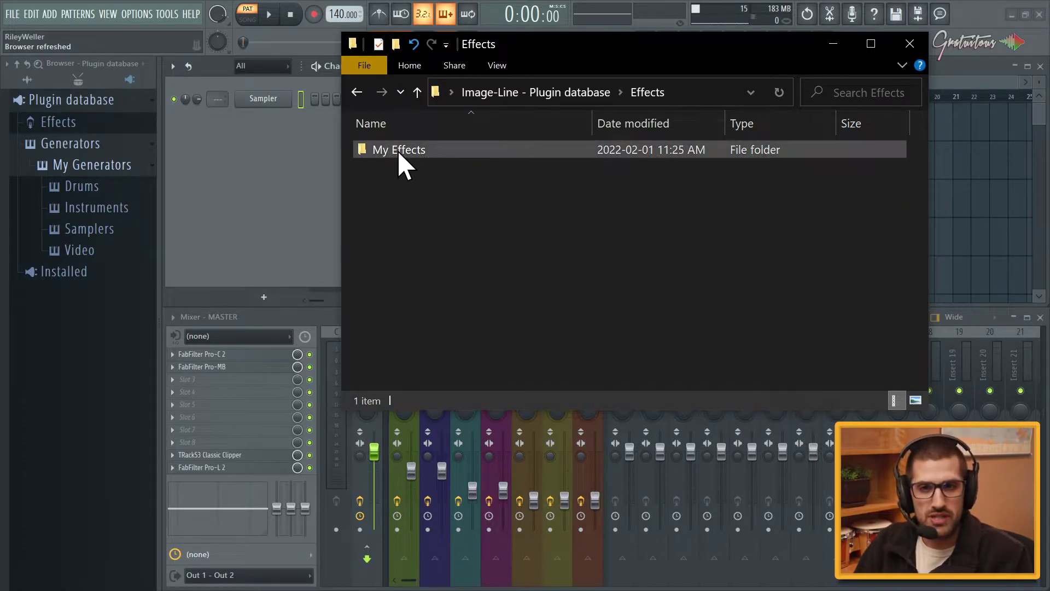
left_click_drag(397, 150, 420, 209)
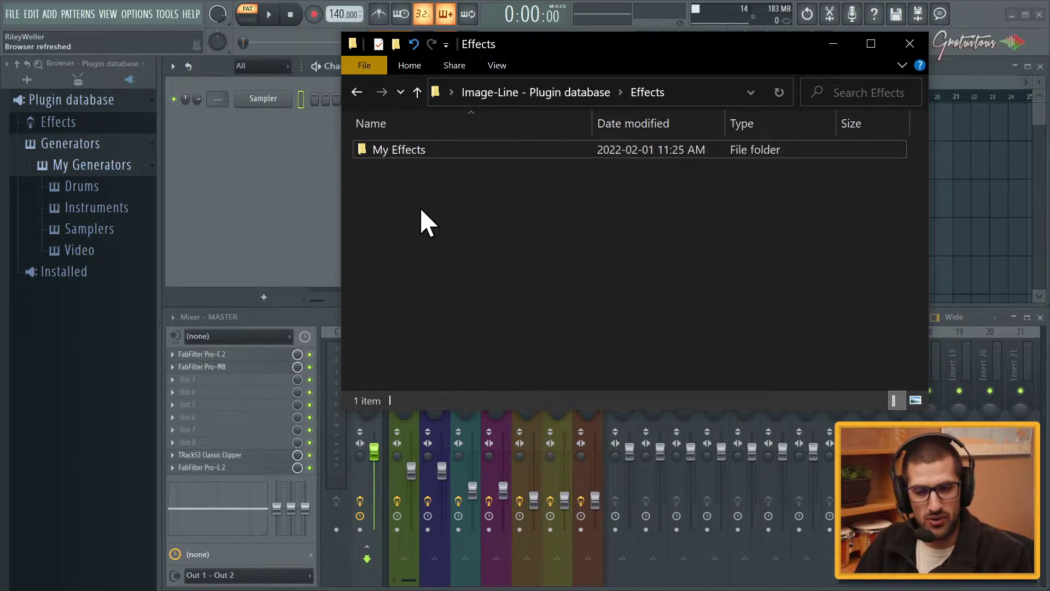
Compare the My Effects folders on disk with the effect categories offered for the Master track's slot 3, including Delay and Distortion.
key("Return")
left_click_drag(394, 357, 399, 159)
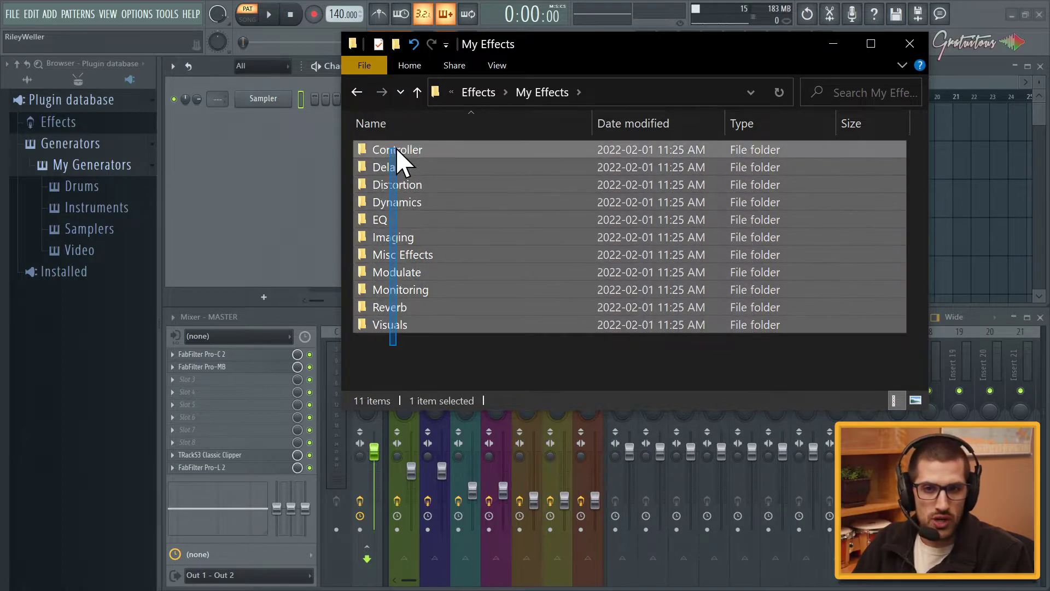
left_click(285, 314)
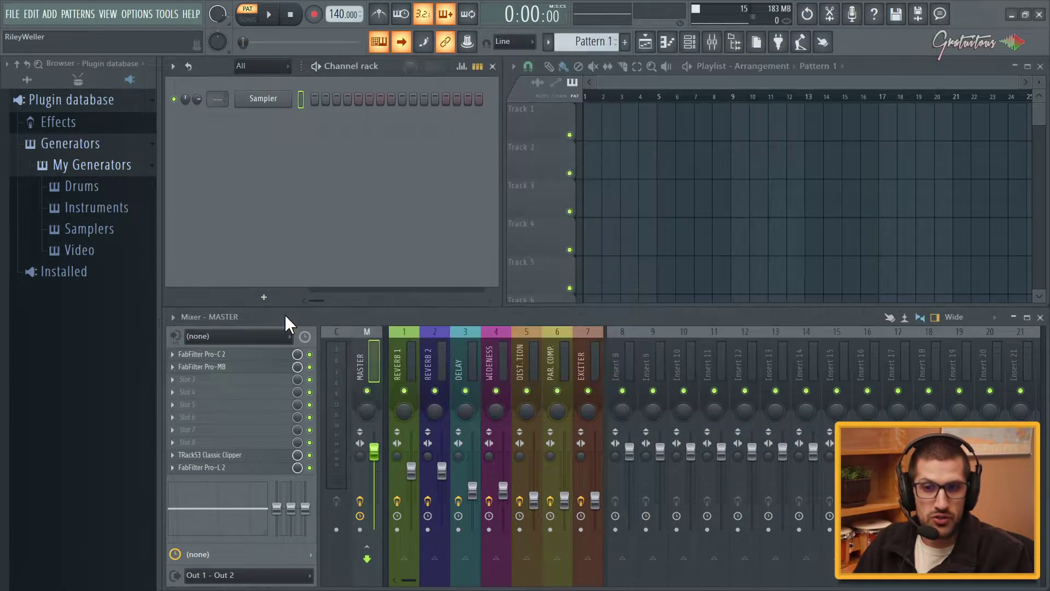
left_click(215, 383)
mouse_move(264, 309)
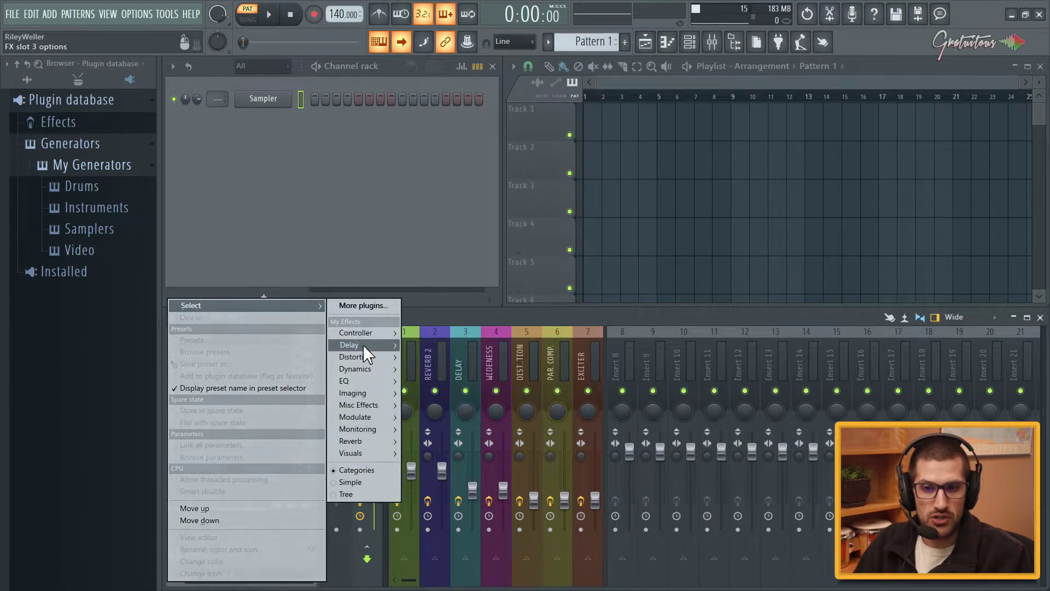
mouse_move(370, 365)
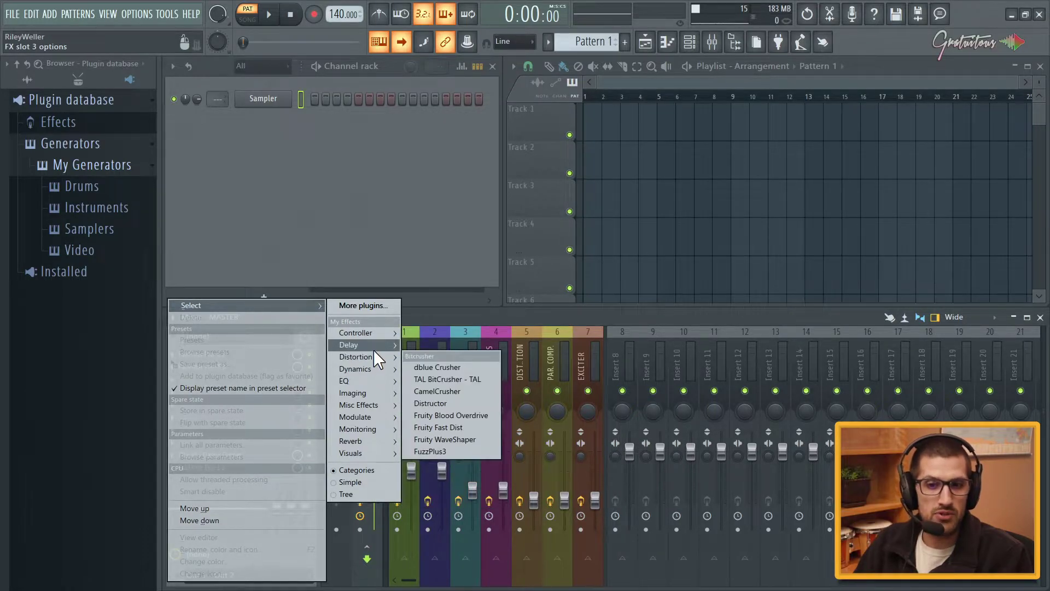
left_click(375, 346)
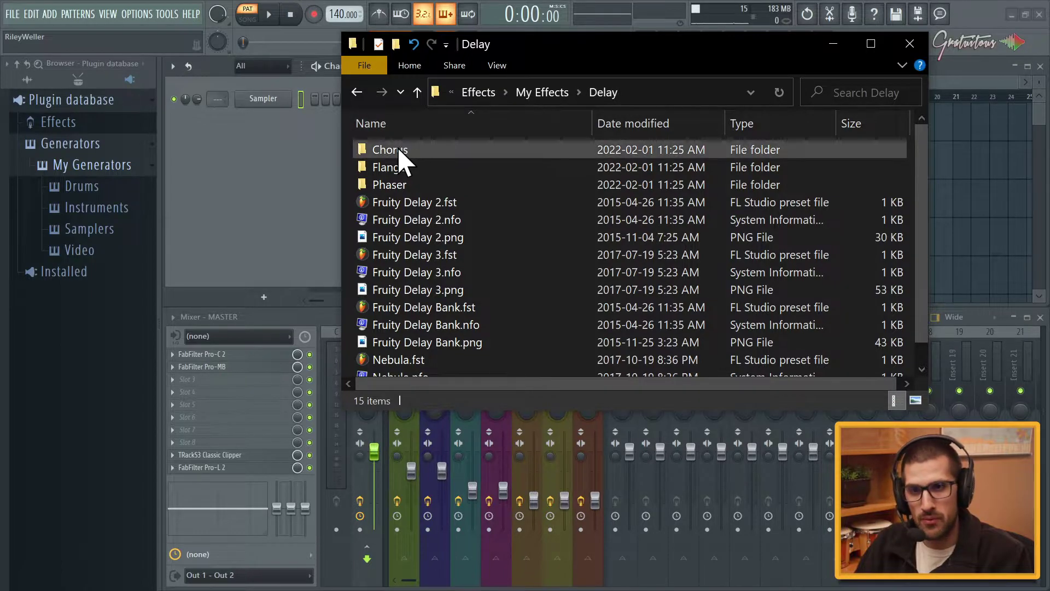
Expand Effects, My Effects and Delay in the FL Studio browser and compare their contents with the Delay and Chorus folders on disk.
left_click(82, 122)
left_click(104, 145)
left_click(125, 189)
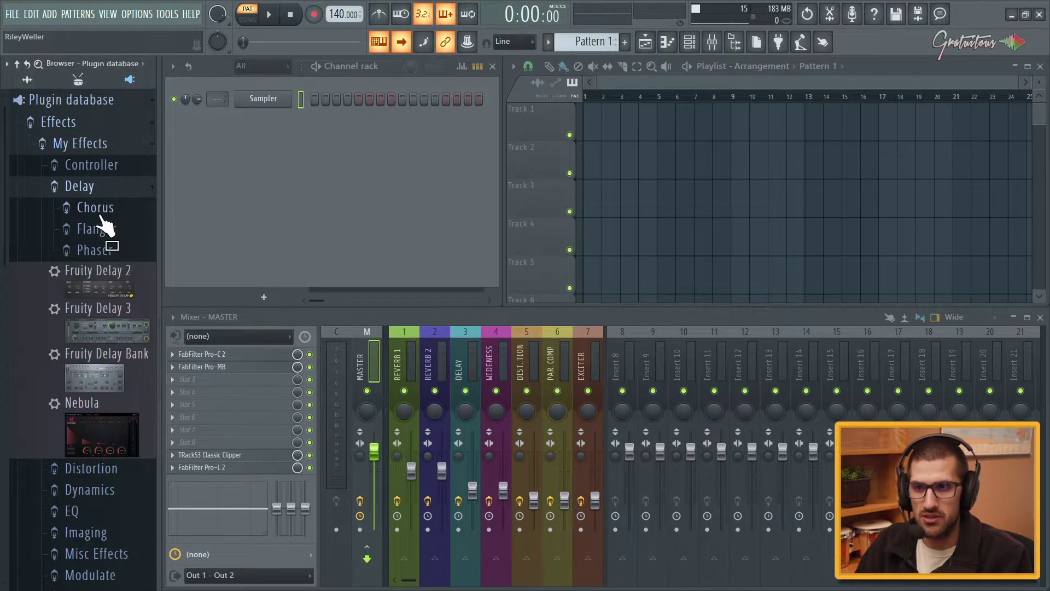
left_click_drag(107, 229, 132, 272)
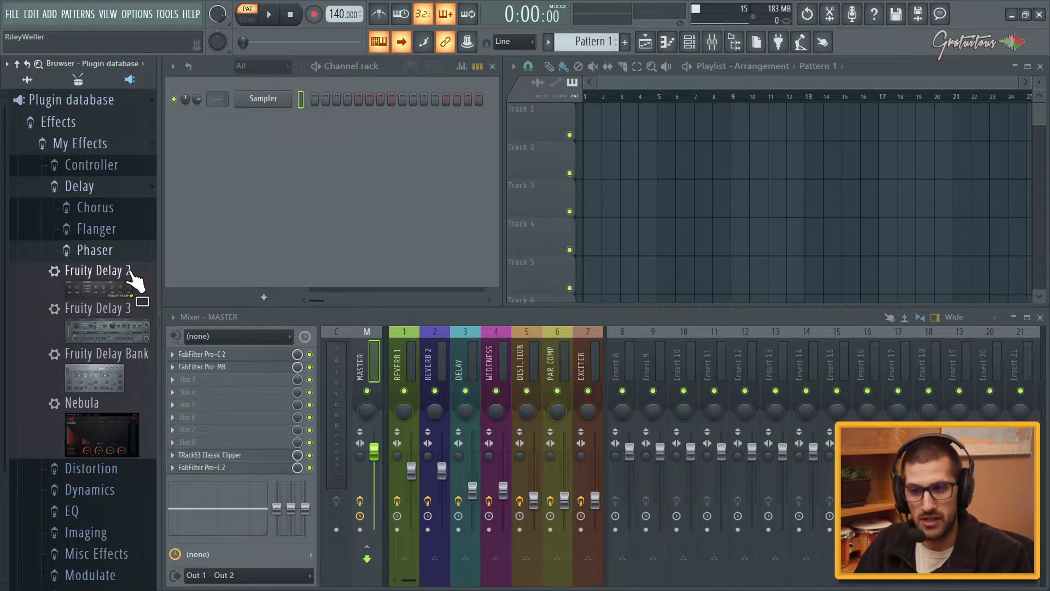
left_click_drag(132, 272, 102, 293)
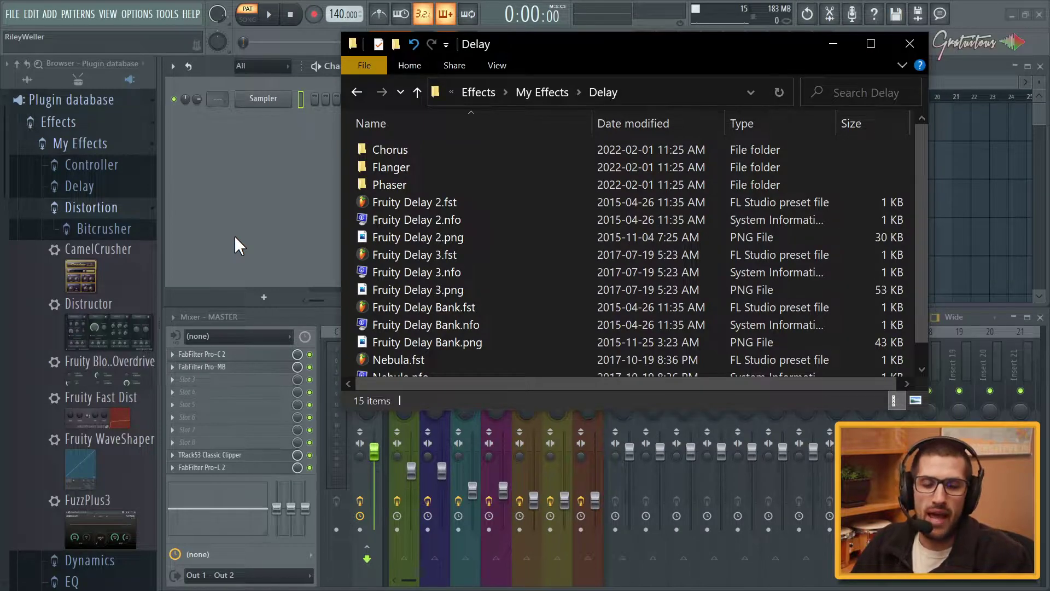
double_click(410, 151)
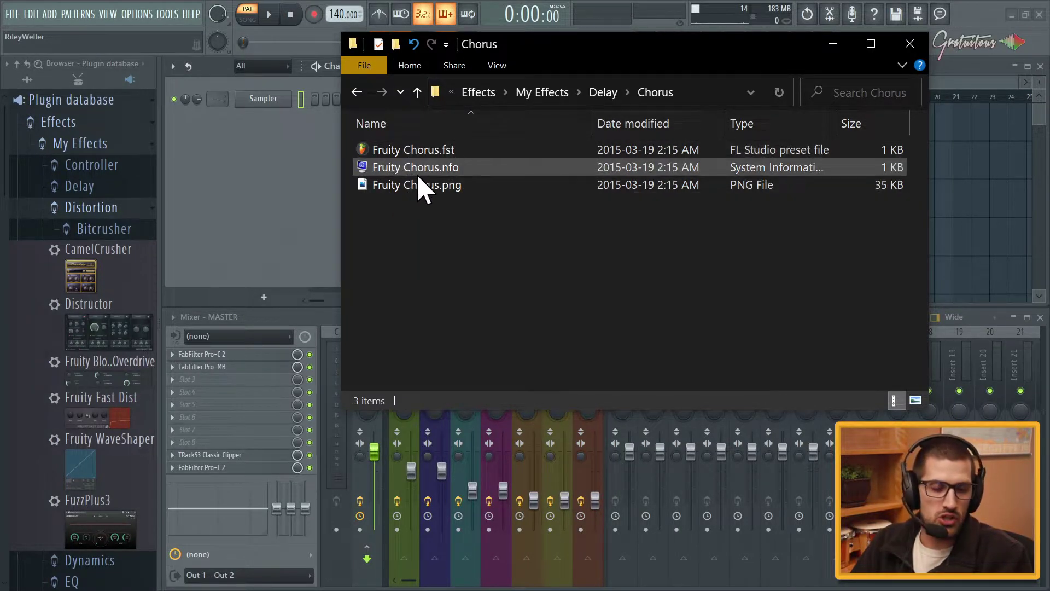
left_click(307, 177)
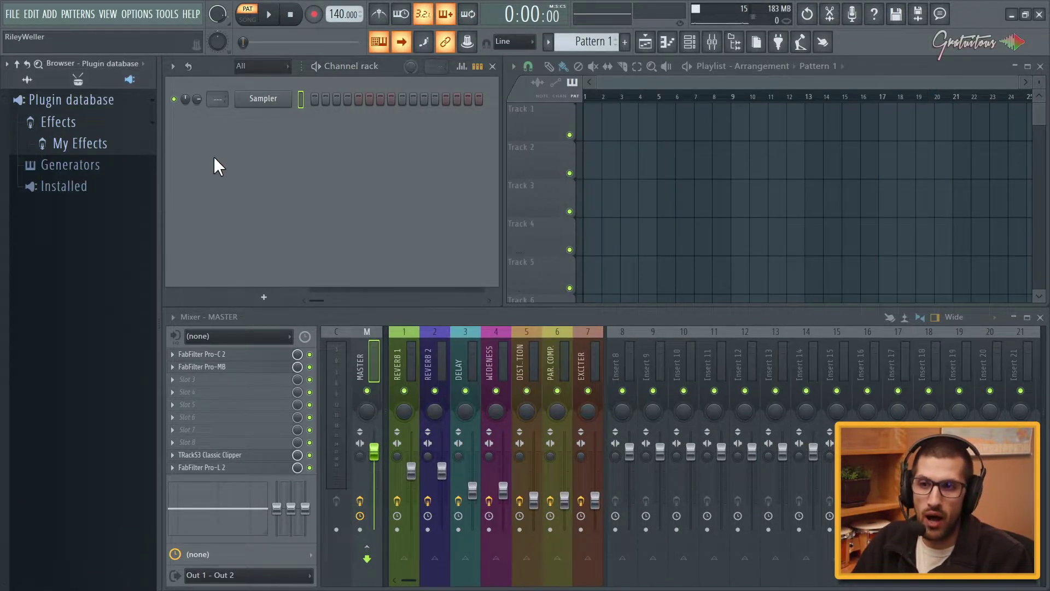
Expand My Effects in the FL Studio browser and open Delay down to its Chorus subcategory.
left_click(133, 144)
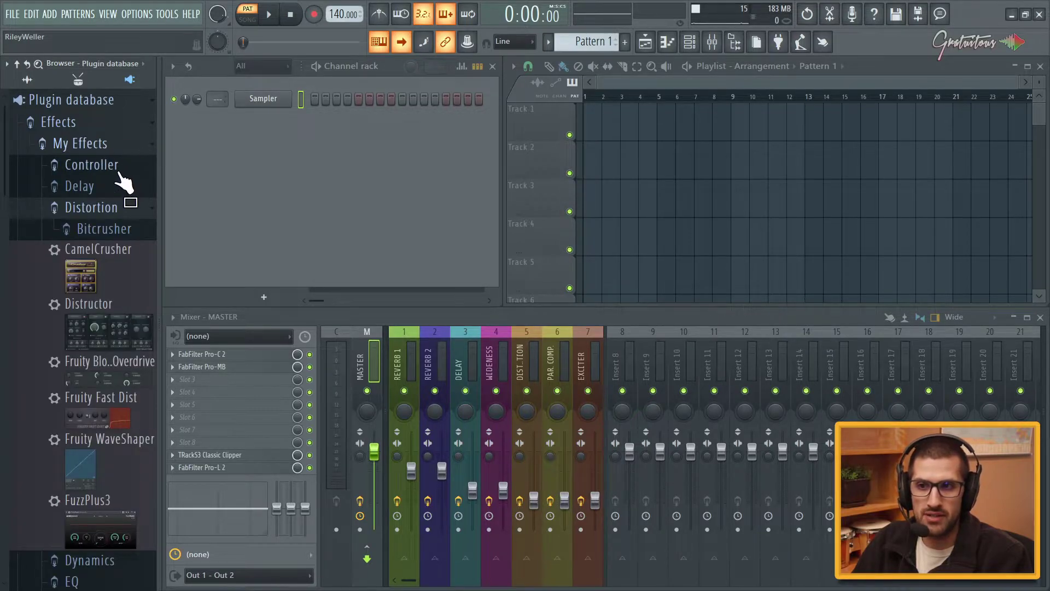
left_click(93, 207)
left_click(82, 186)
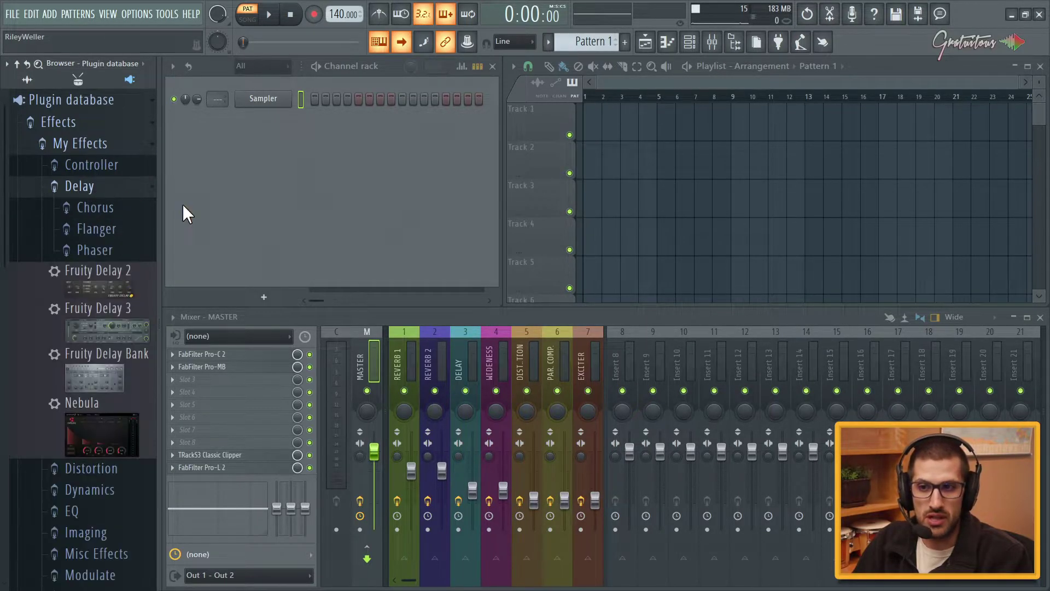
left_click(121, 209)
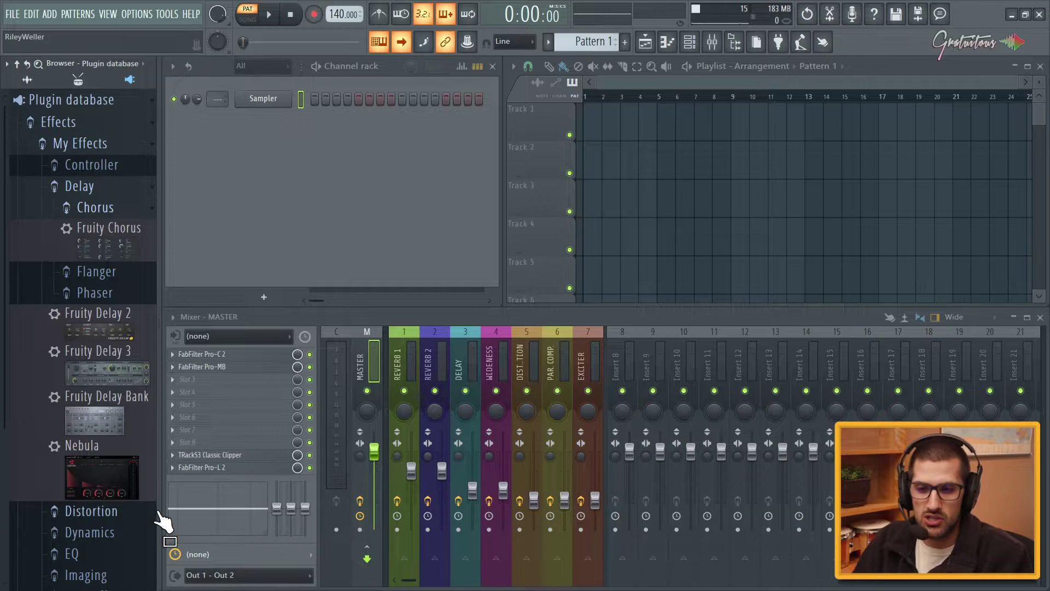
Open the Master track's TRackS3 Classic Clipper and add it to the plugin database under the Chorus subcategory.
left_click(207, 456)
left_click(134, 208)
left_click(132, 208)
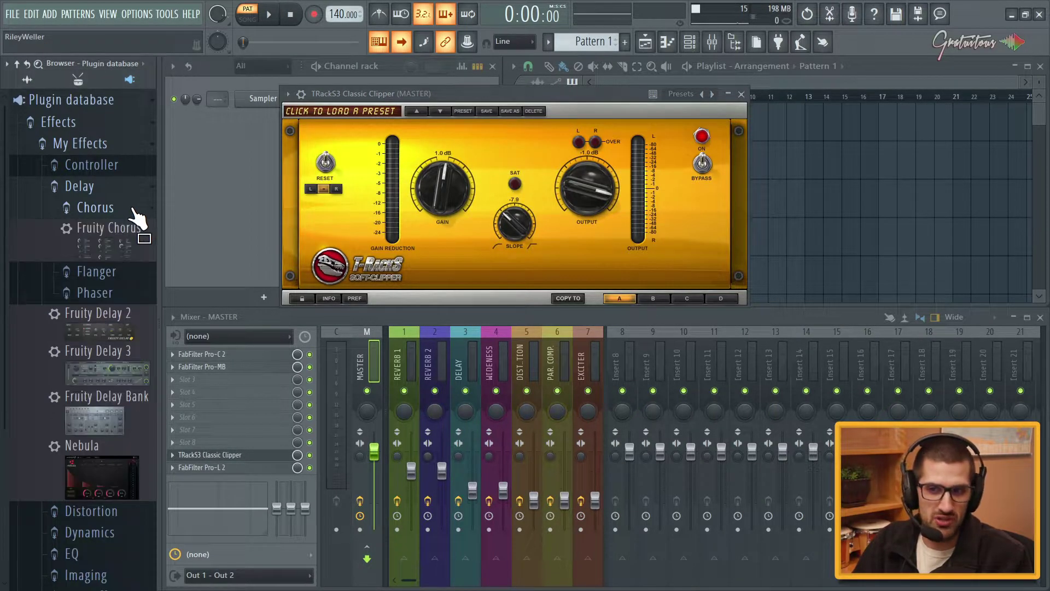
left_click(288, 95)
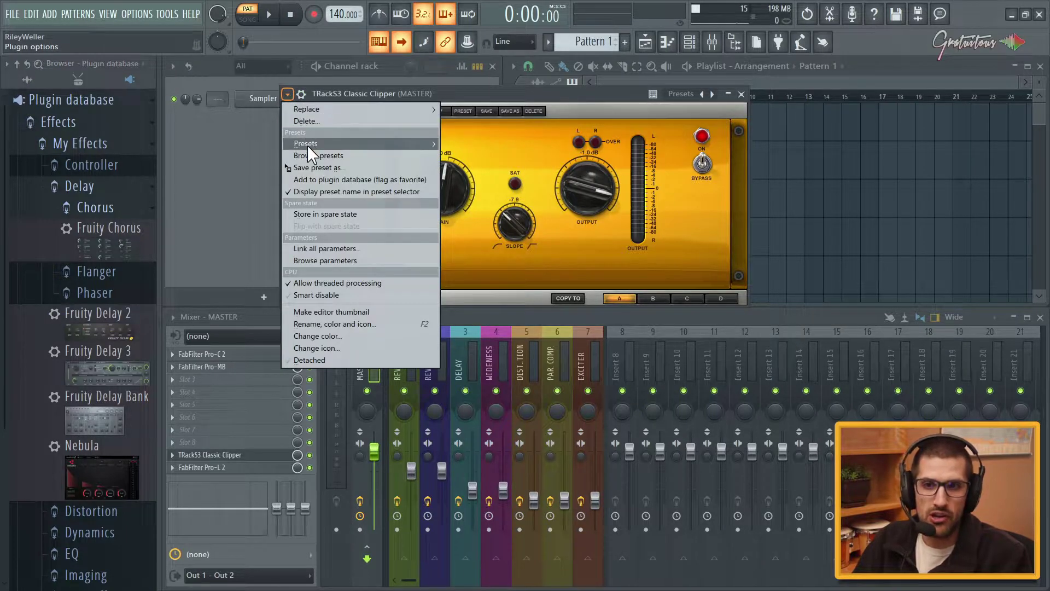
left_click(326, 179)
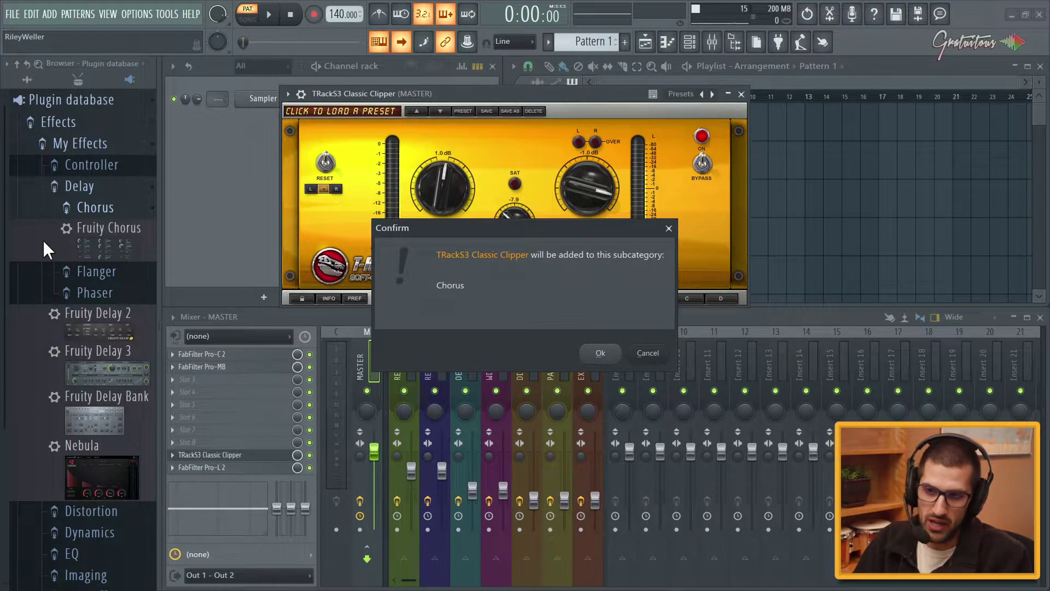
left_click(601, 353)
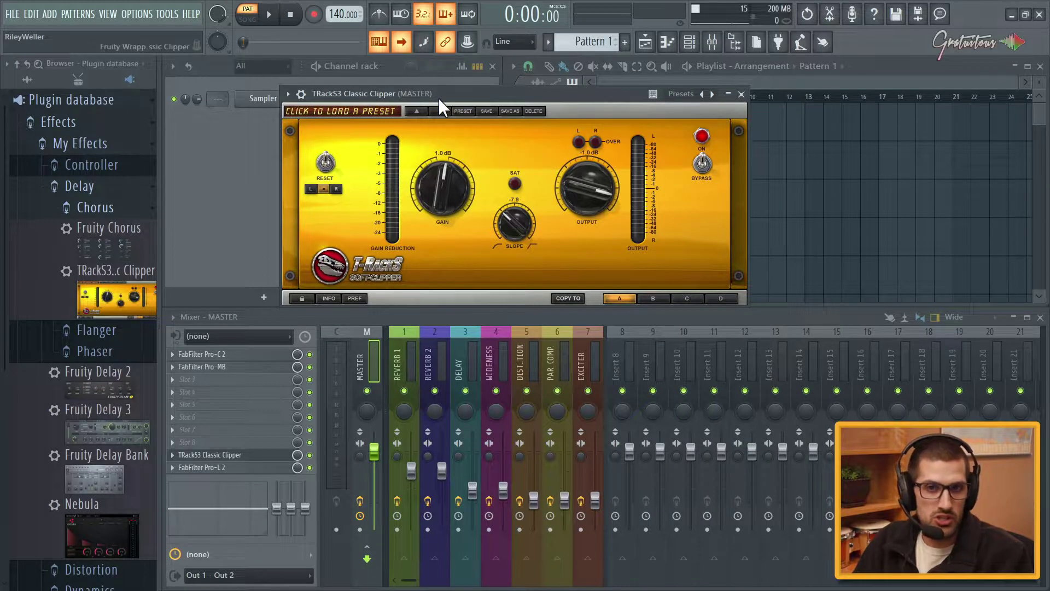
Move the TRackS3 Classic Clipper window off the channel rack and revisit its option for adding to the plugin database.
left_click_drag(438, 98, 546, 107)
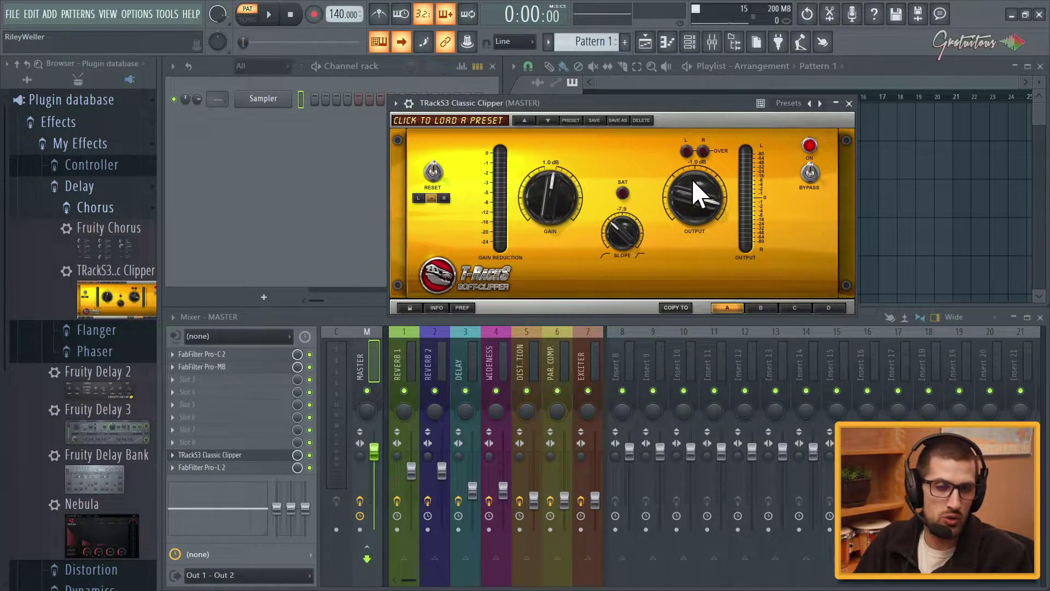
left_click(395, 104)
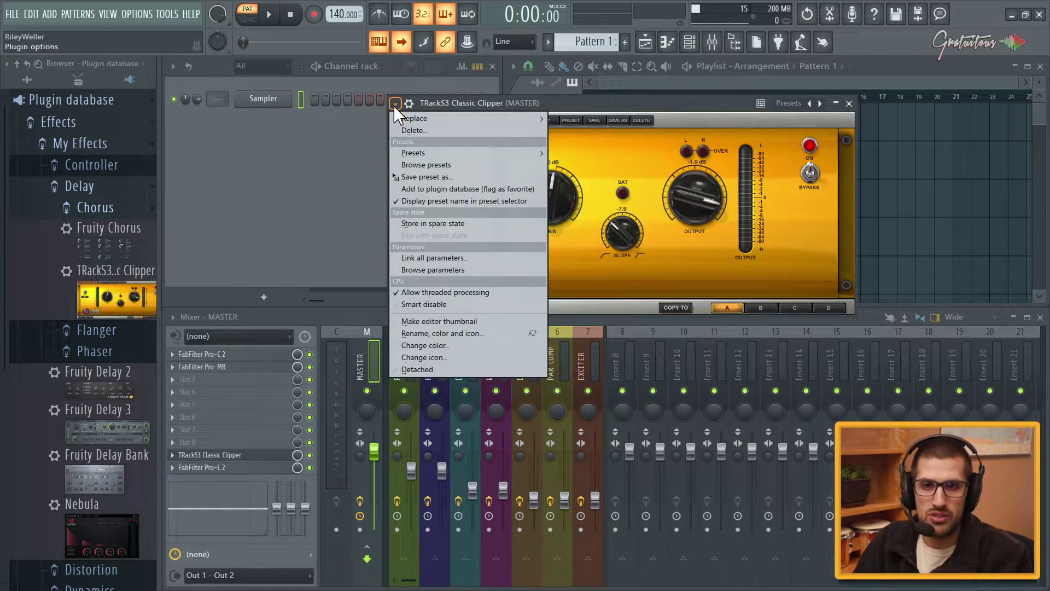
left_click(425, 188)
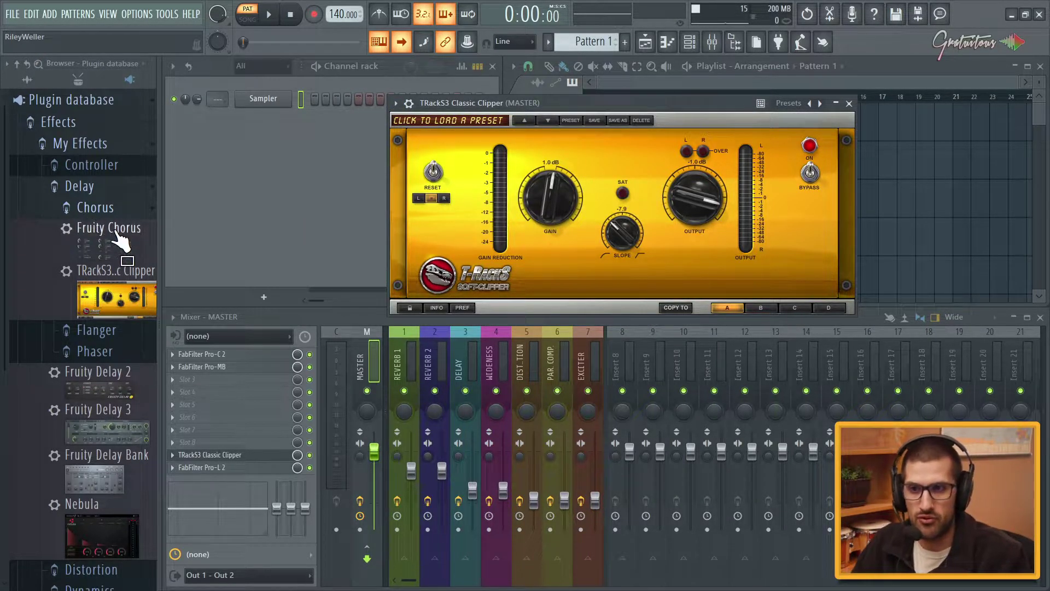
Expand the EQ category of My Effects to examine the plugins filed in it.
scroll(134, 328, "down", 5)
left_click(93, 411)
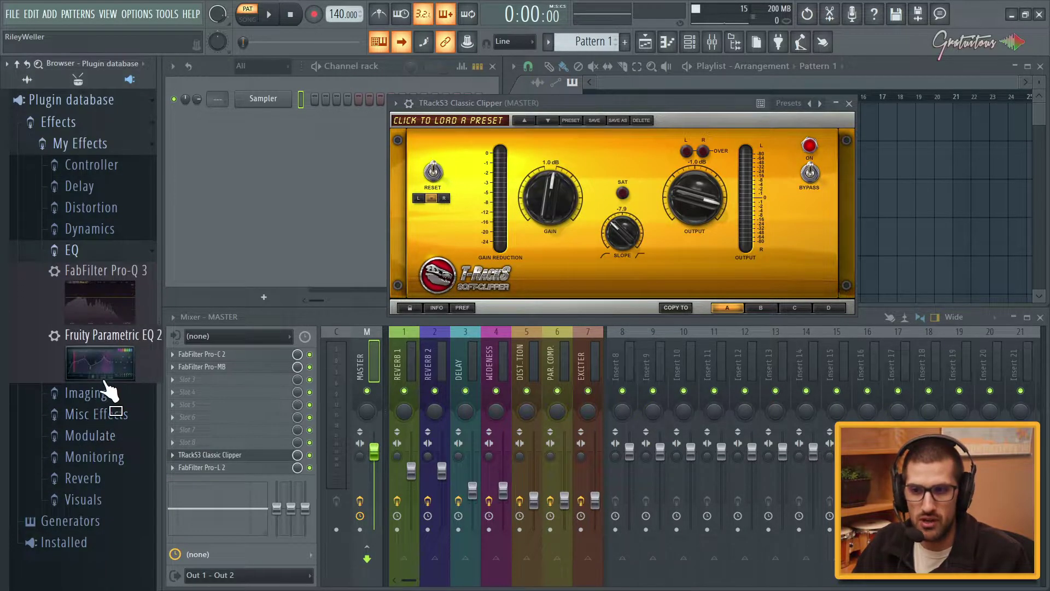
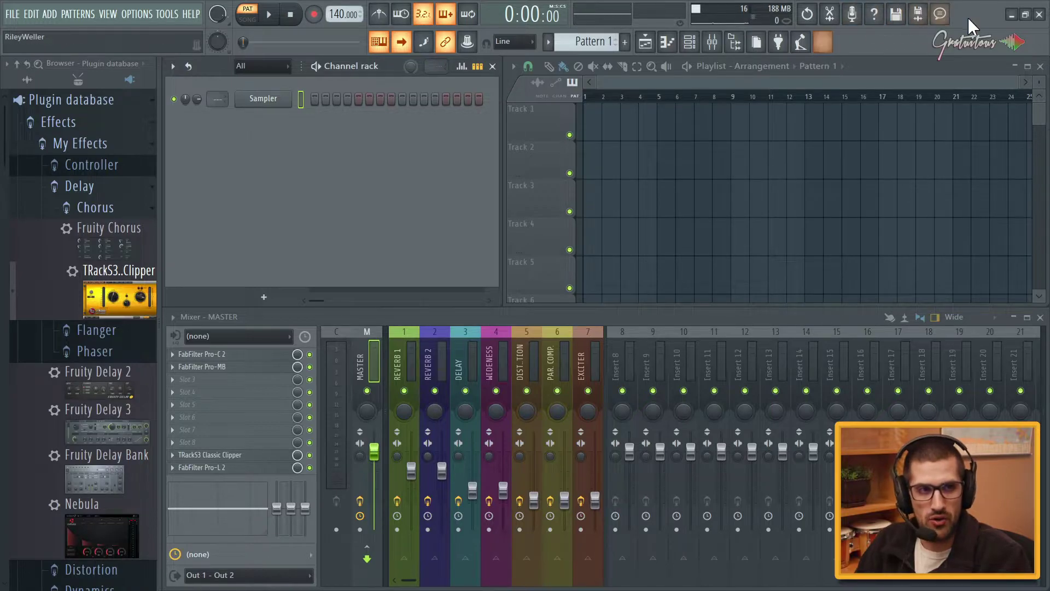
Switch from FL Studio to the desktop and replace the open Chorus folder window with the Image-Line - Plugin database folder.
left_click(1012, 15)
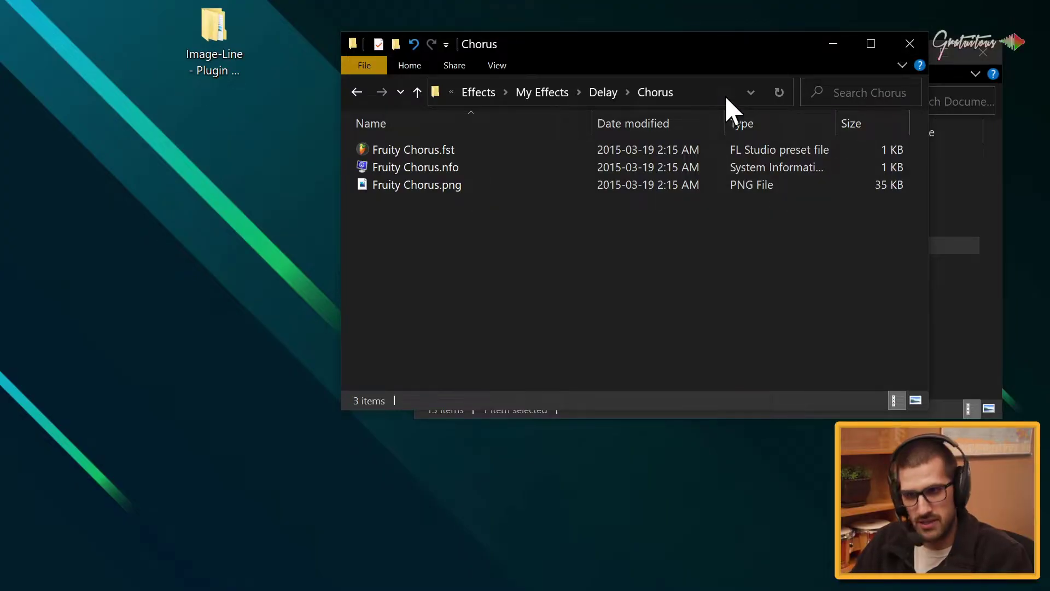
left_click_drag(661, 51, 445, 157)
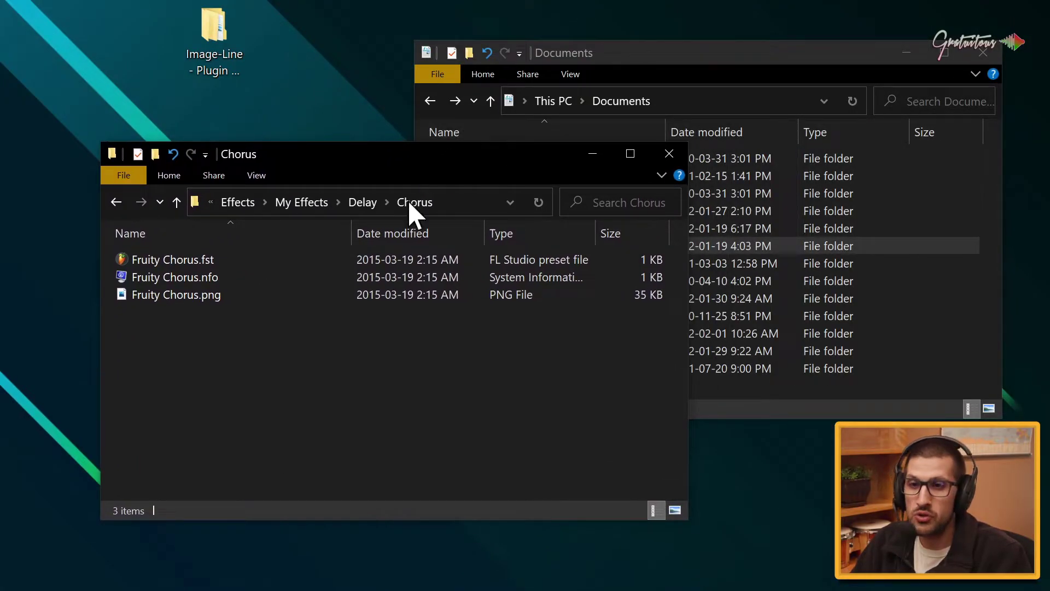
left_click(363, 202)
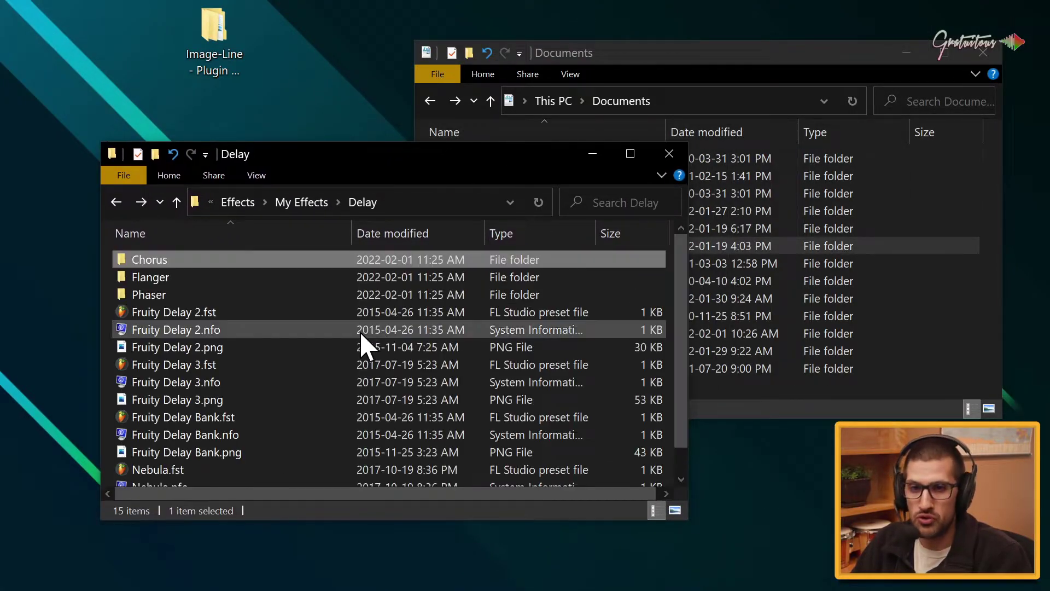
left_click(669, 153)
double_click(216, 39)
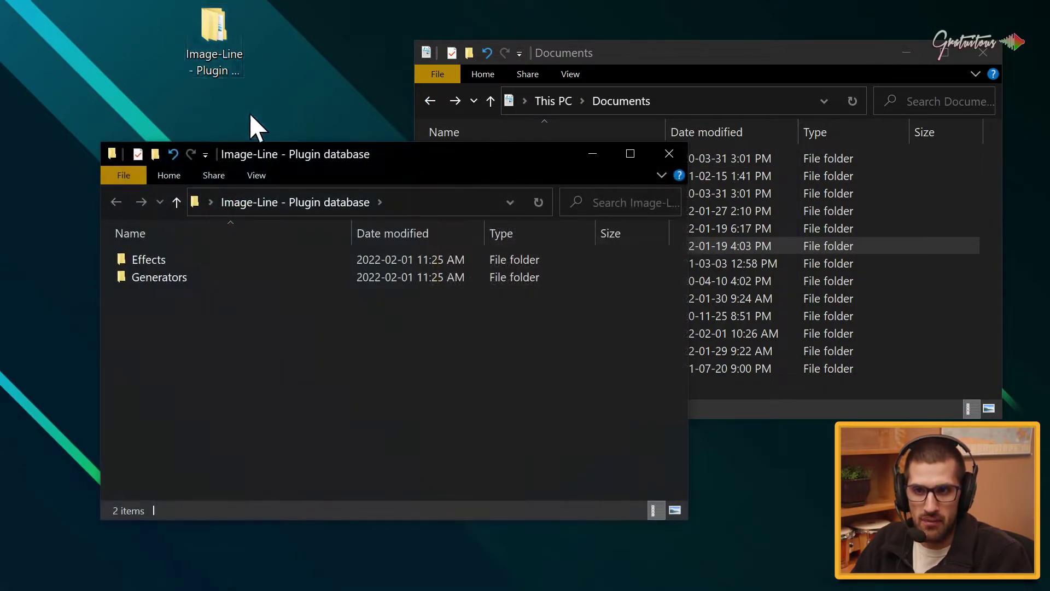
Arrange the Image-Line - Plugin database and Documents windows side by side by moving and narrowing them until they no longer overlap.
left_click_drag(361, 138, 310, 112)
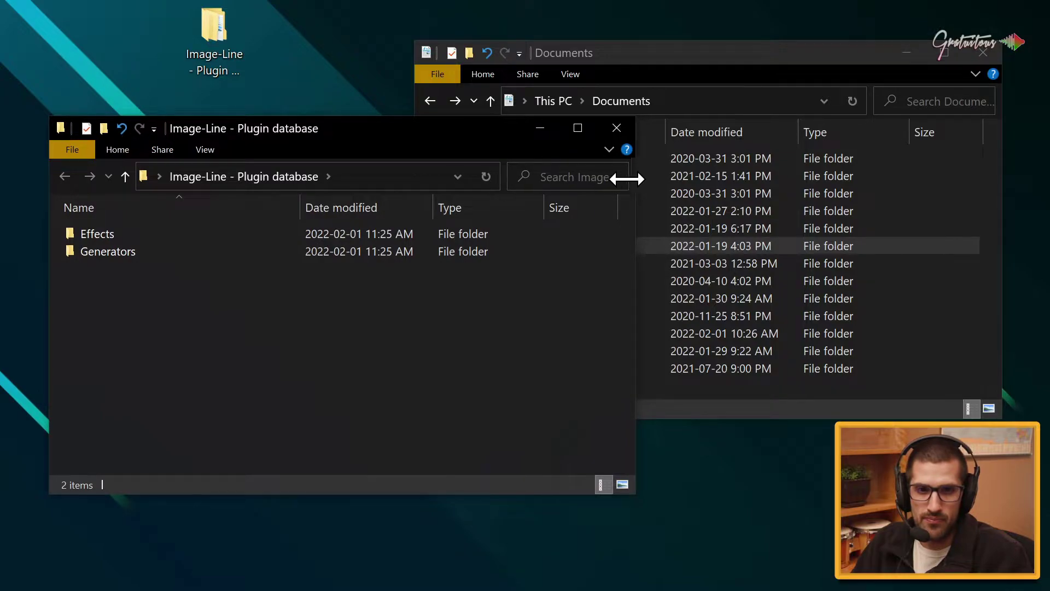
left_click_drag(635, 180, 468, 186)
left_click(629, 54)
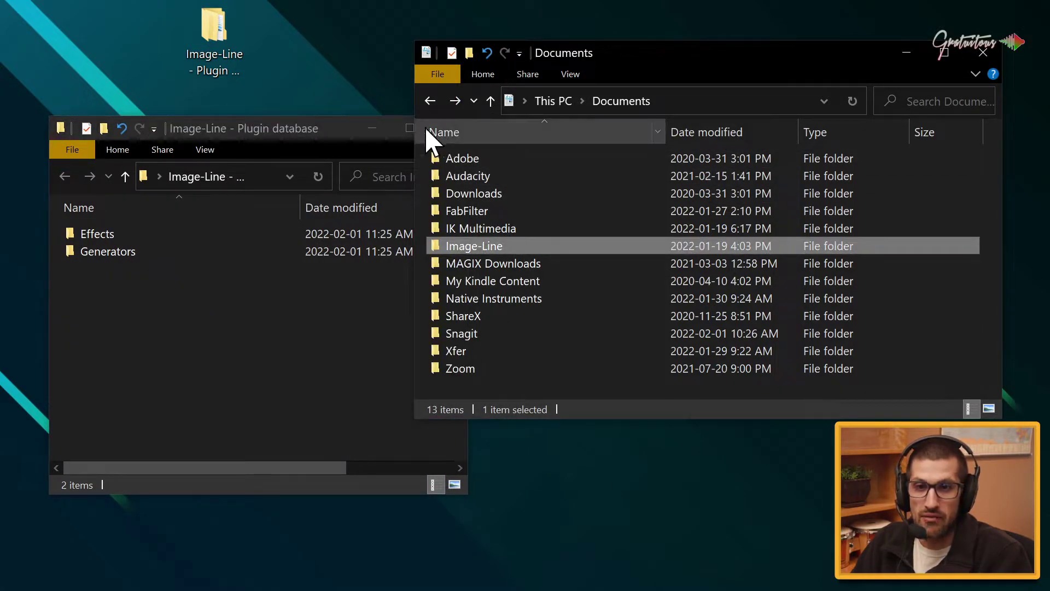
left_click_drag(414, 128, 488, 118)
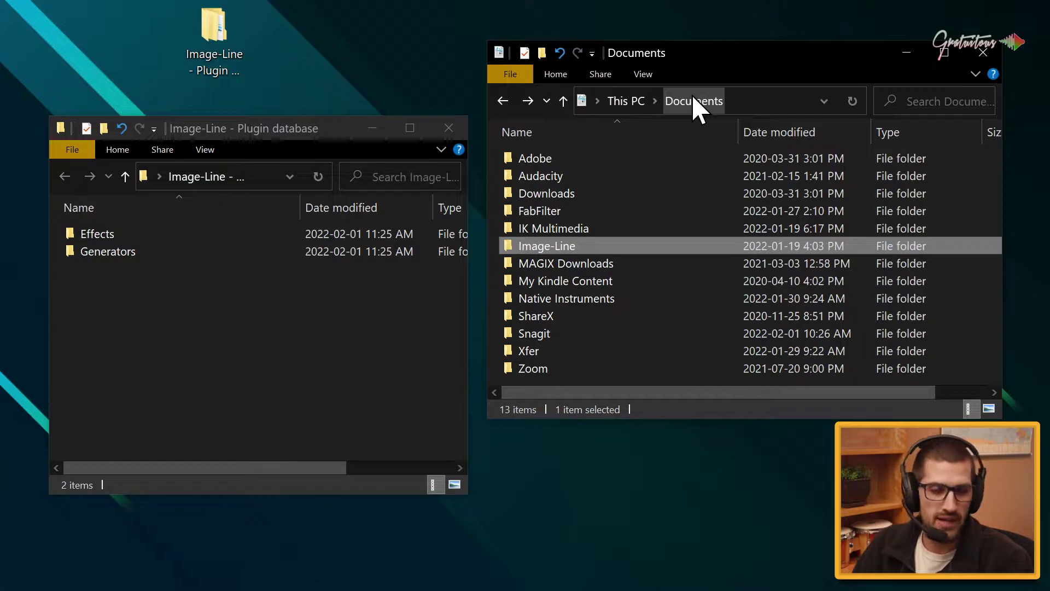
In the Documents window, open the folder path Image-Line > FL Studio > Presets > Plugin database.
double_click(582, 247)
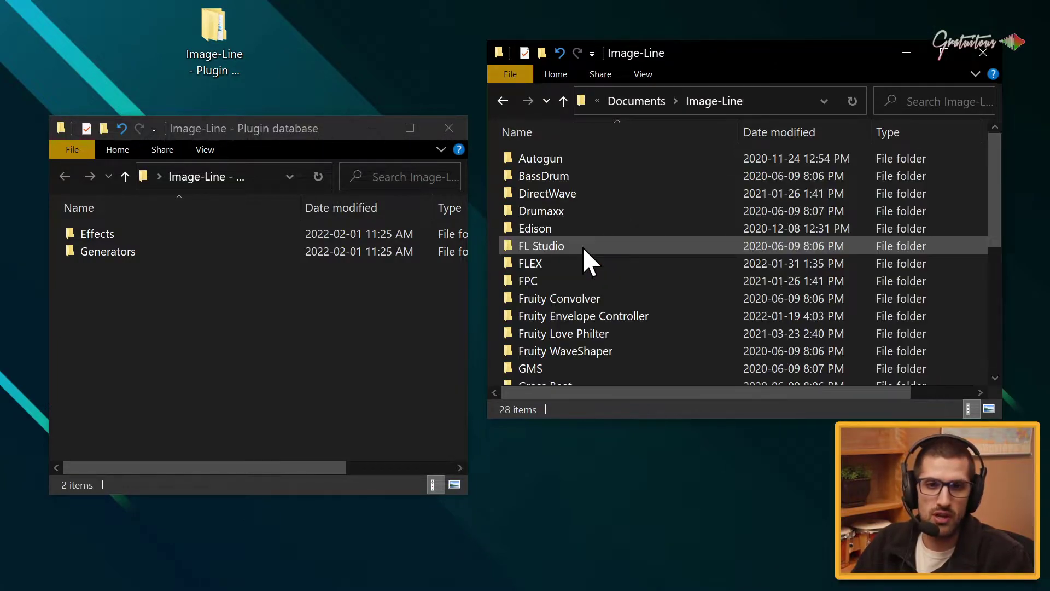
left_click(584, 247)
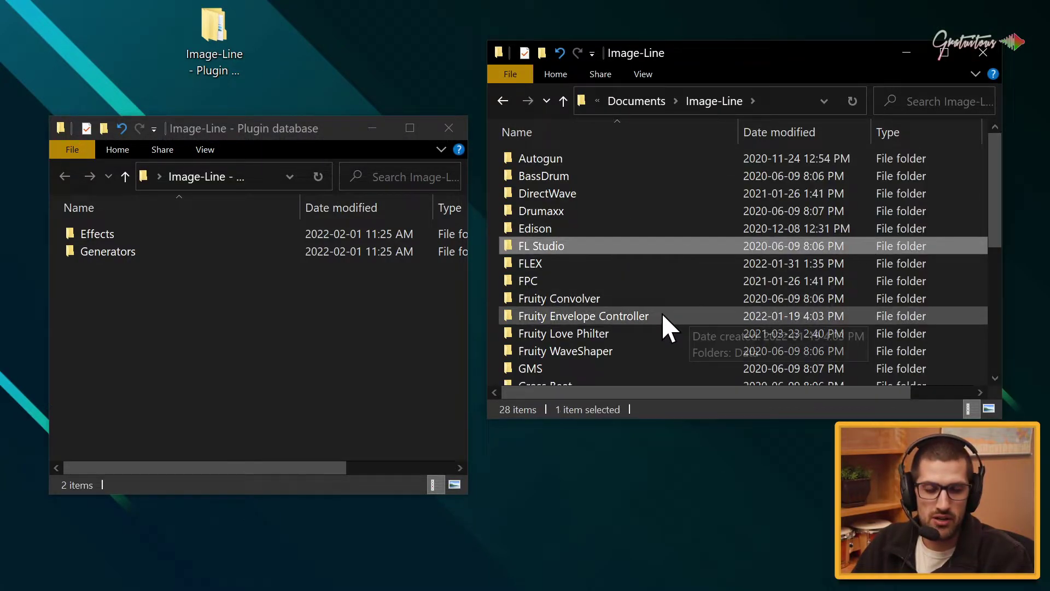
double_click(599, 247)
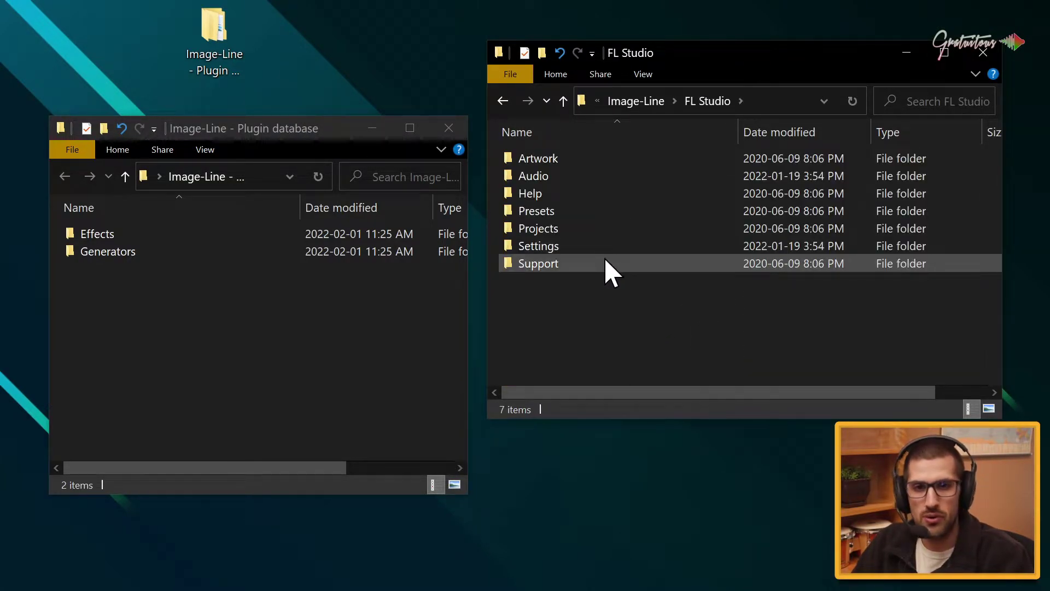
left_click(596, 213)
double_click(607, 208)
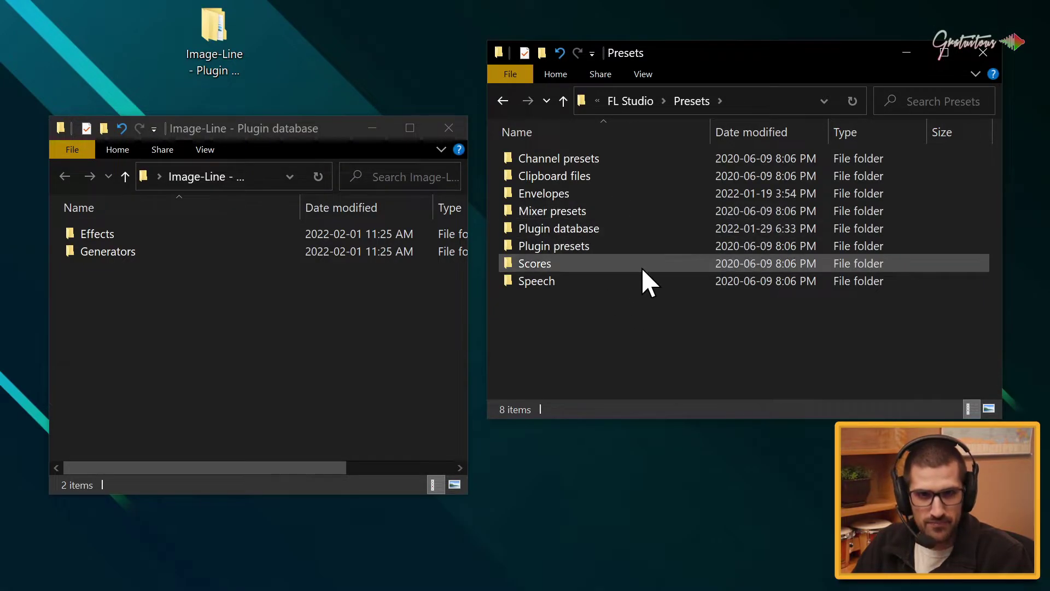
left_click(622, 228)
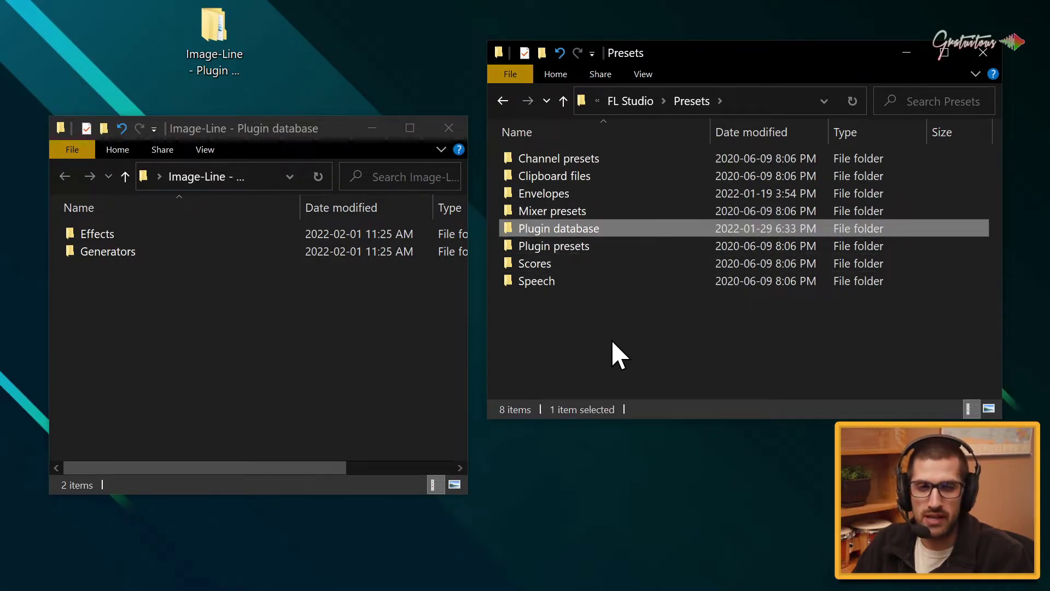
double_click(620, 228)
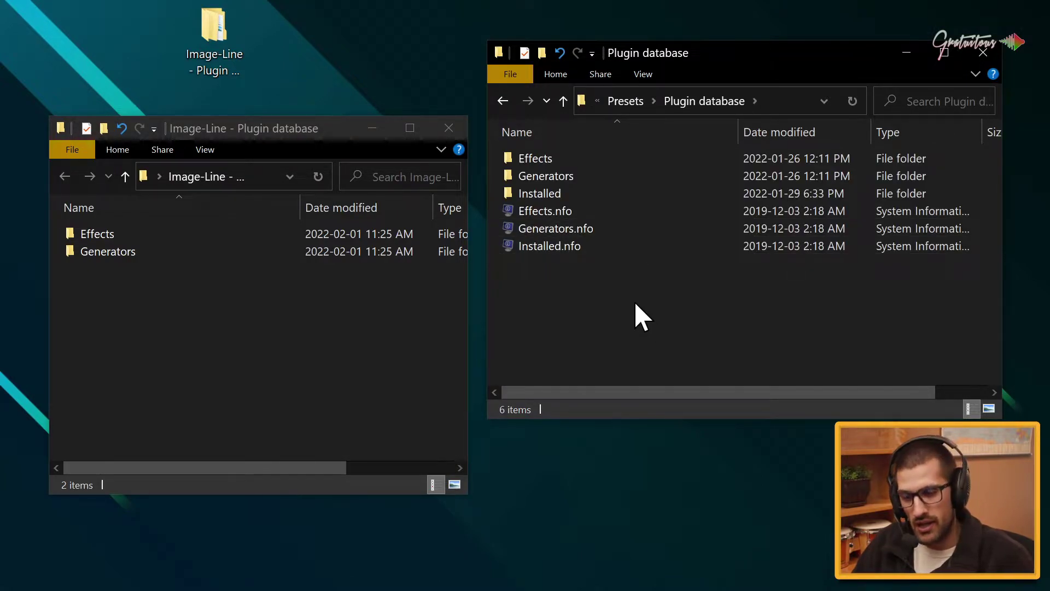
Compare the Effects and Generators folders in FL Studio's Plugin database with those in the desktop's Image-Line - Plugin database folder.
left_click(577, 162)
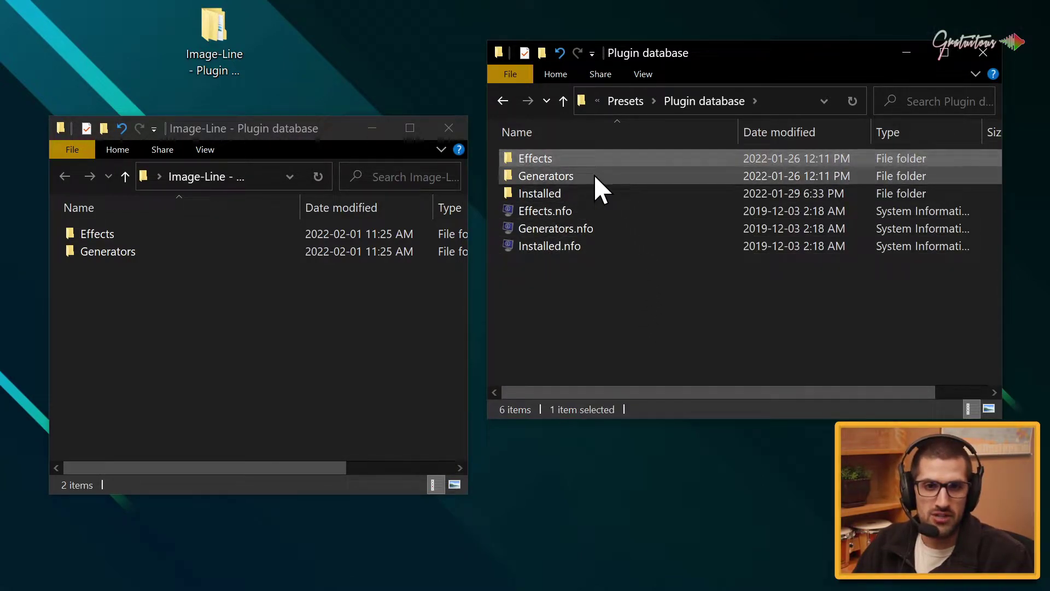
left_click(593, 174)
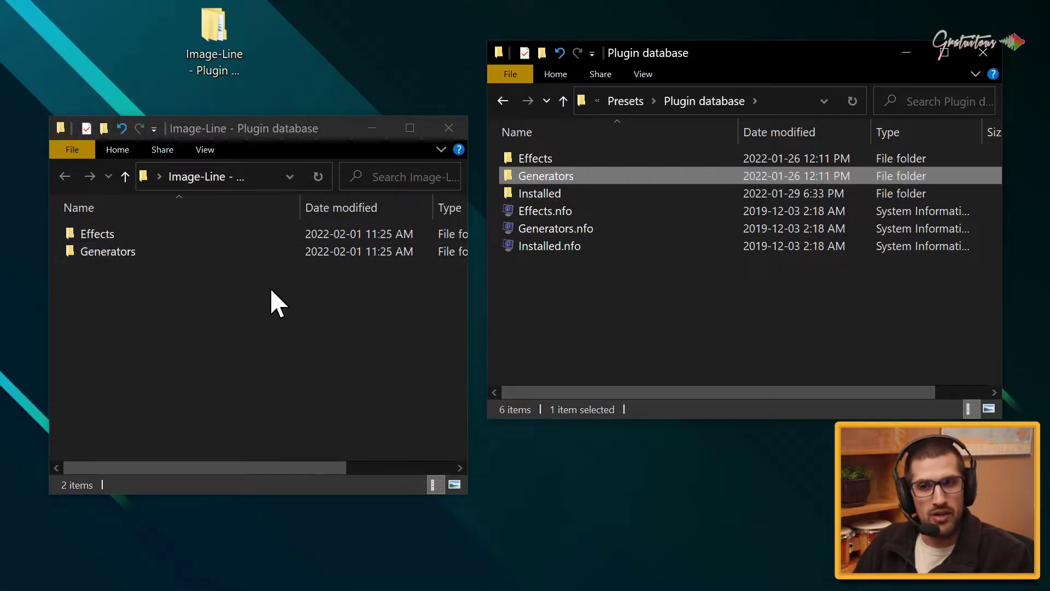
left_click(171, 290)
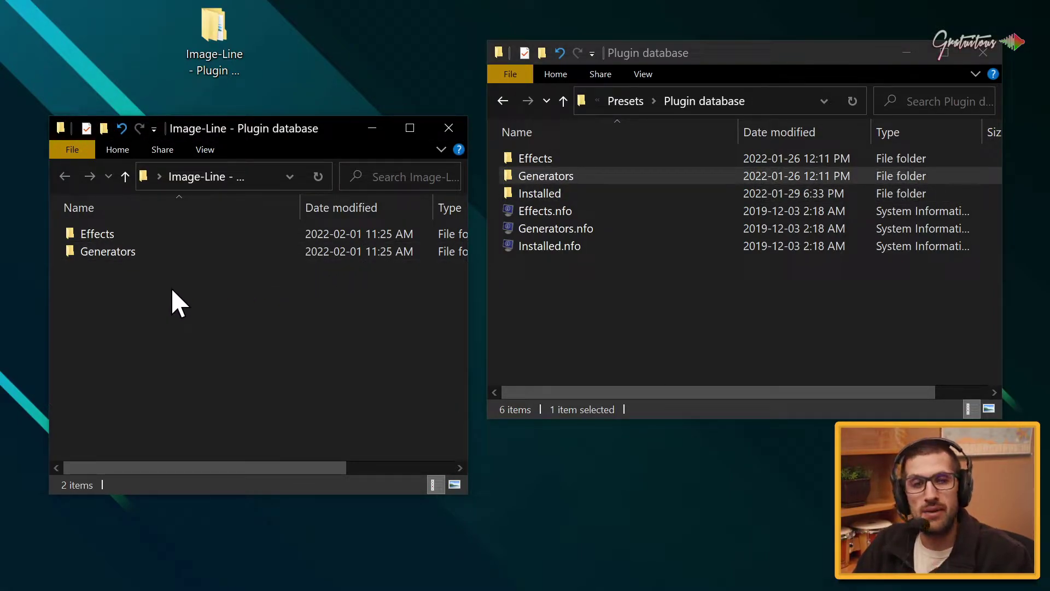
left_click(572, 273)
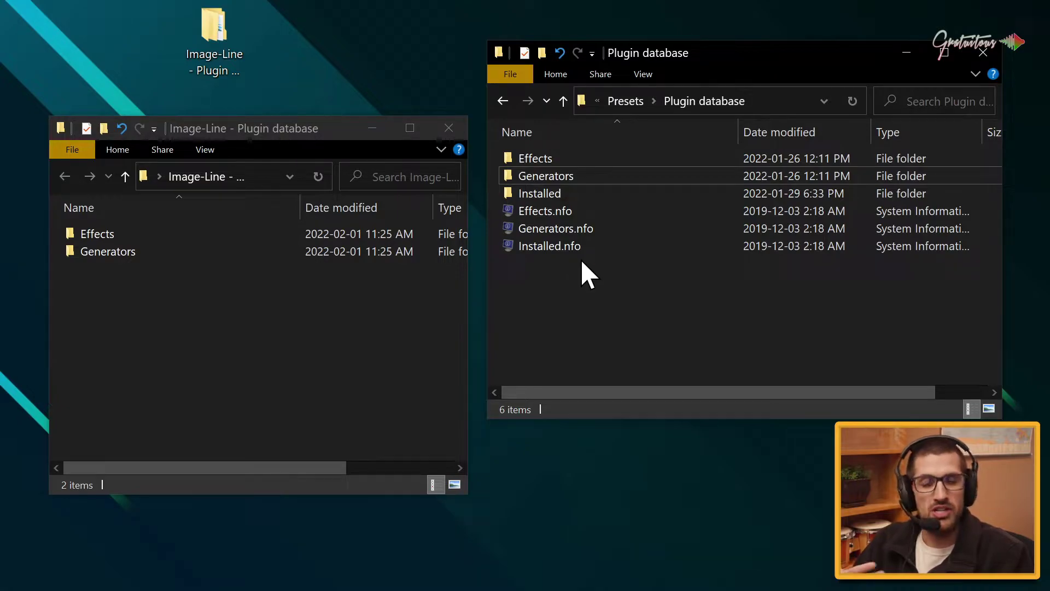
Look inside the Effects, My Effects and Generators folders of FL Studio's Plugin database, returning to the database folder.
double_click(567, 161)
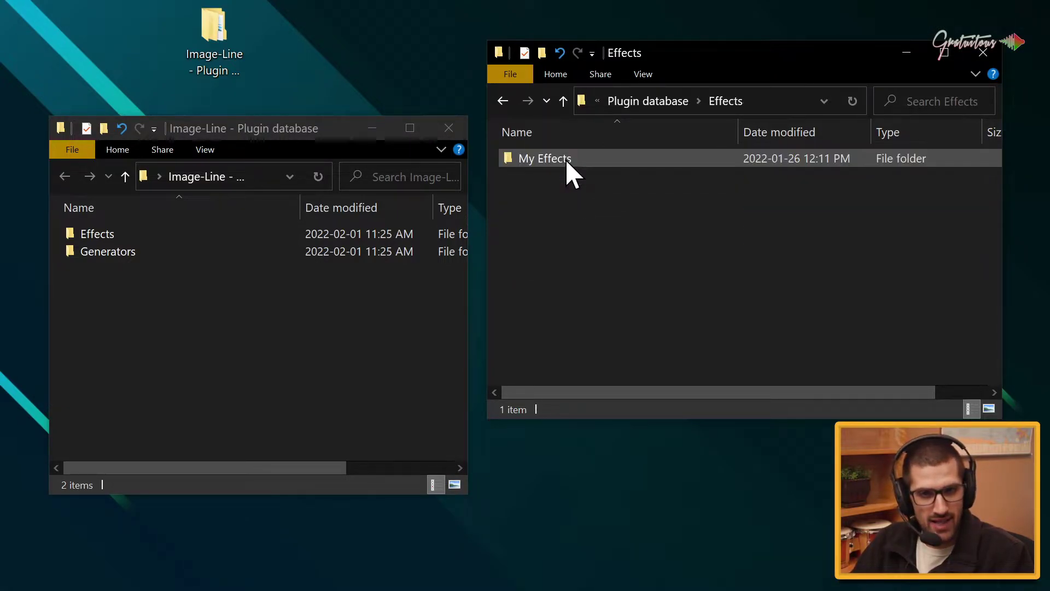
left_click(567, 162)
double_click(566, 161)
key("alt+Left")
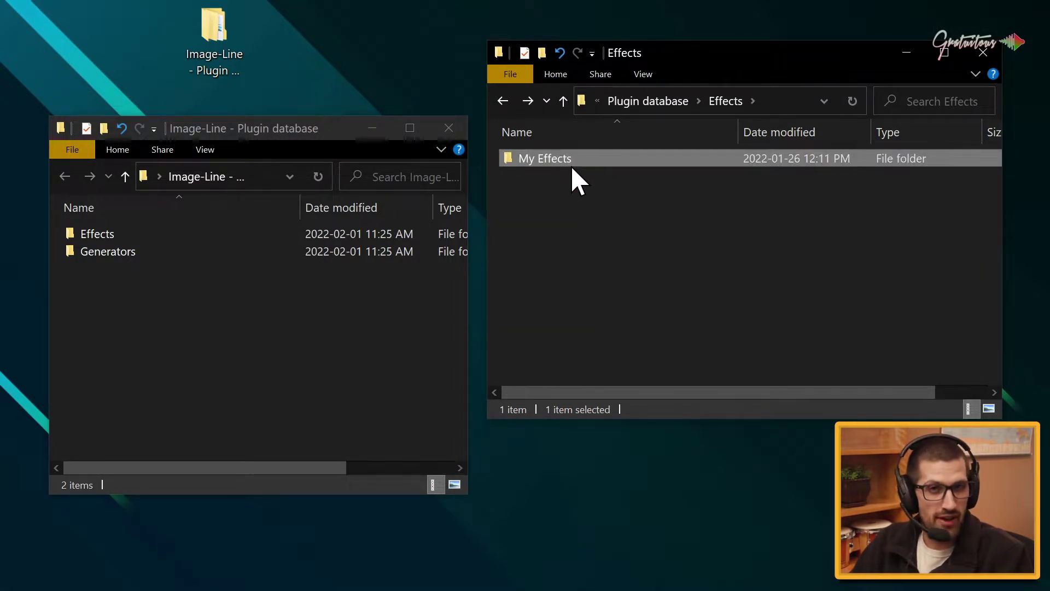
key("alt+Left")
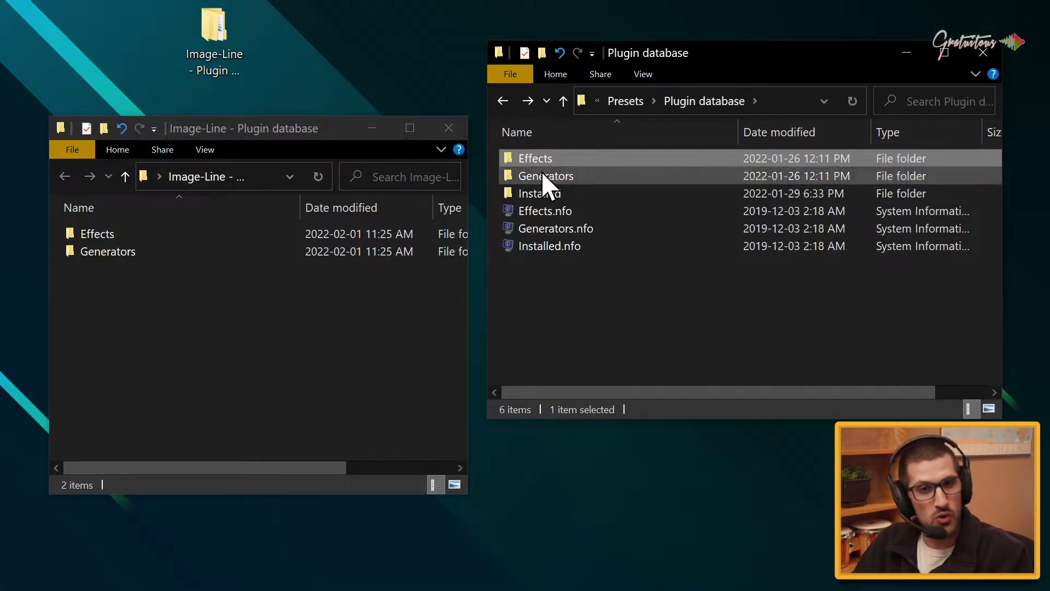
double_click(544, 176)
key("alt+Left")
Open Effects > My Effects > Delay > Chorus in FL Studio's Plugin database folder.
double_click(542, 159)
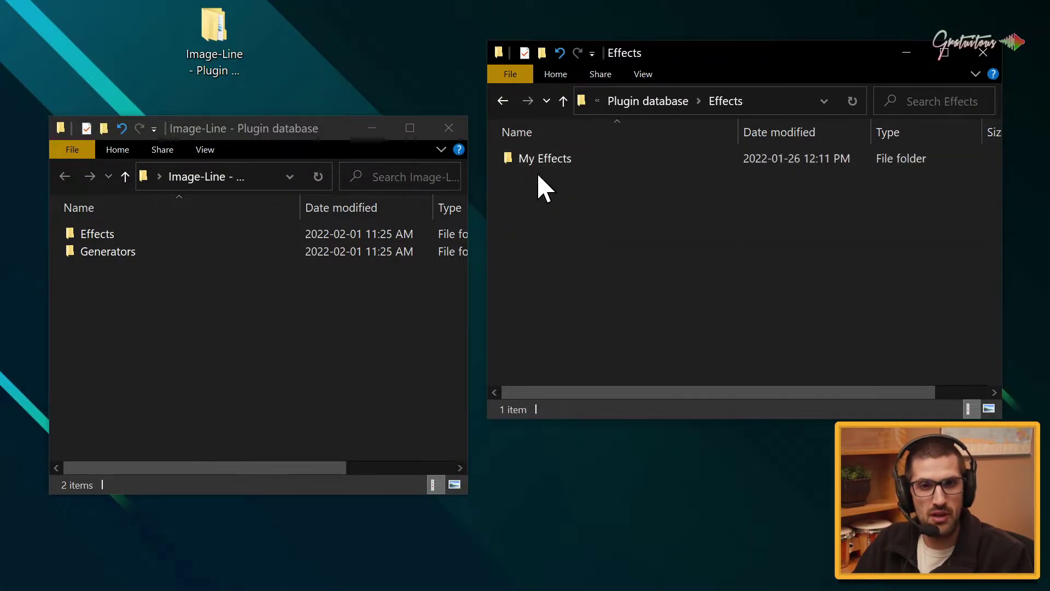
double_click(544, 159)
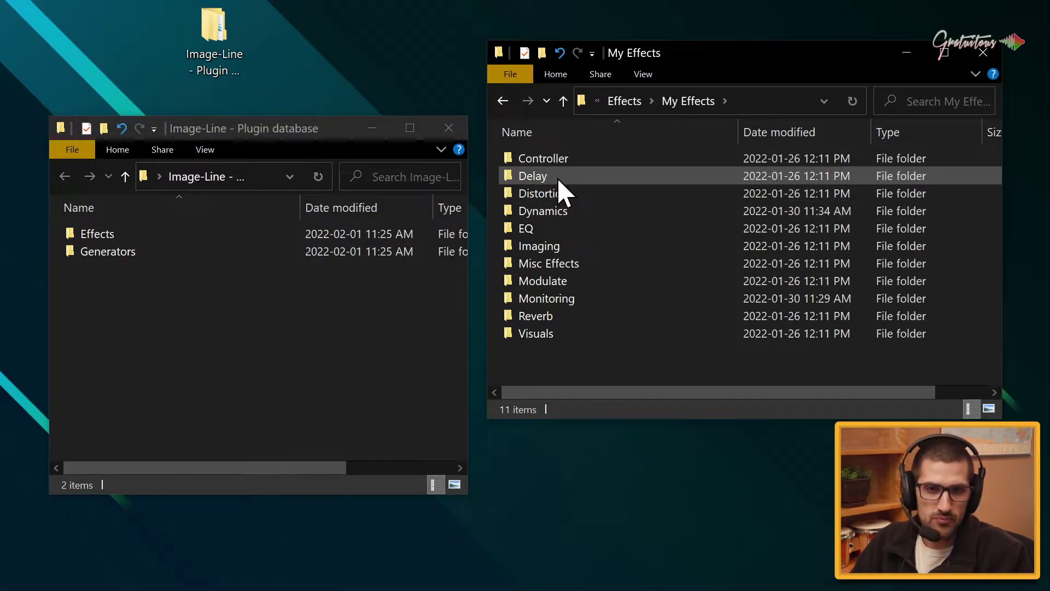
double_click(554, 176)
double_click(563, 160)
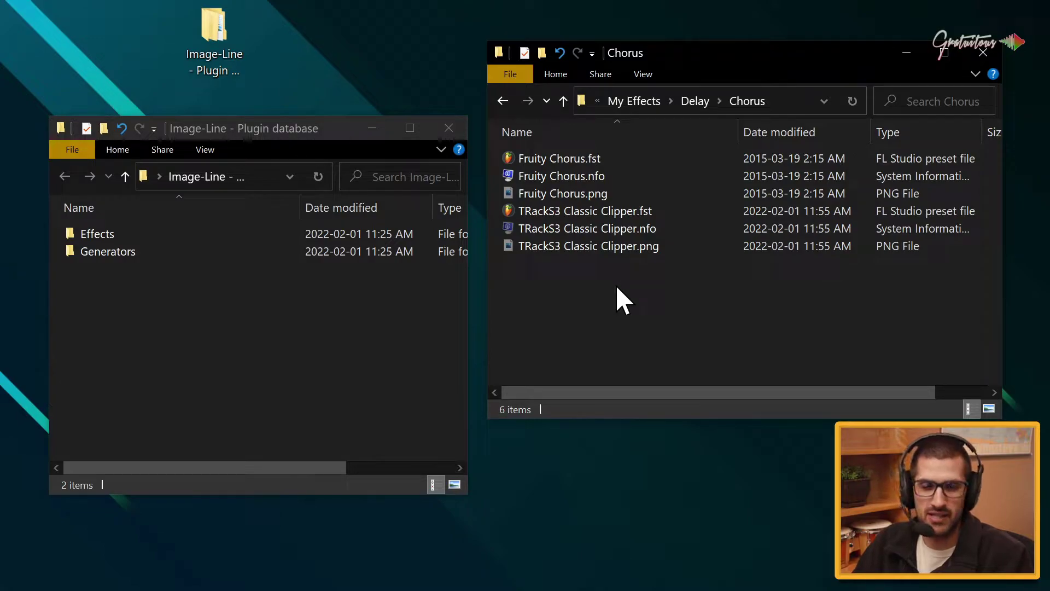
Delete the TRackS3 Classic Clipper .fst, .nfo and .png files from the Chorus folder.
left_click_drag(583, 285, 600, 225)
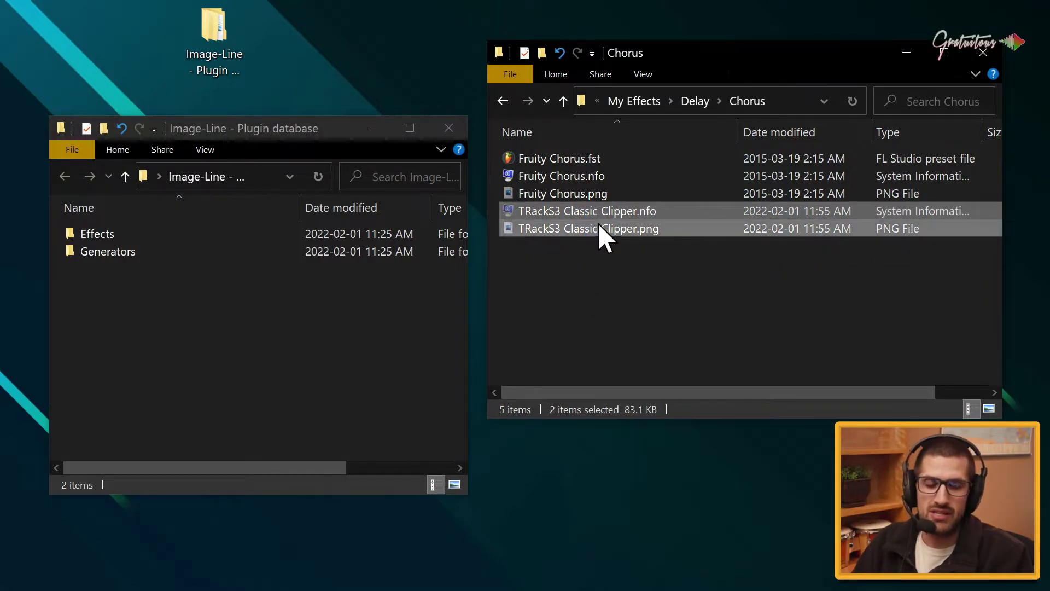
left_click(602, 254)
left_click(589, 229)
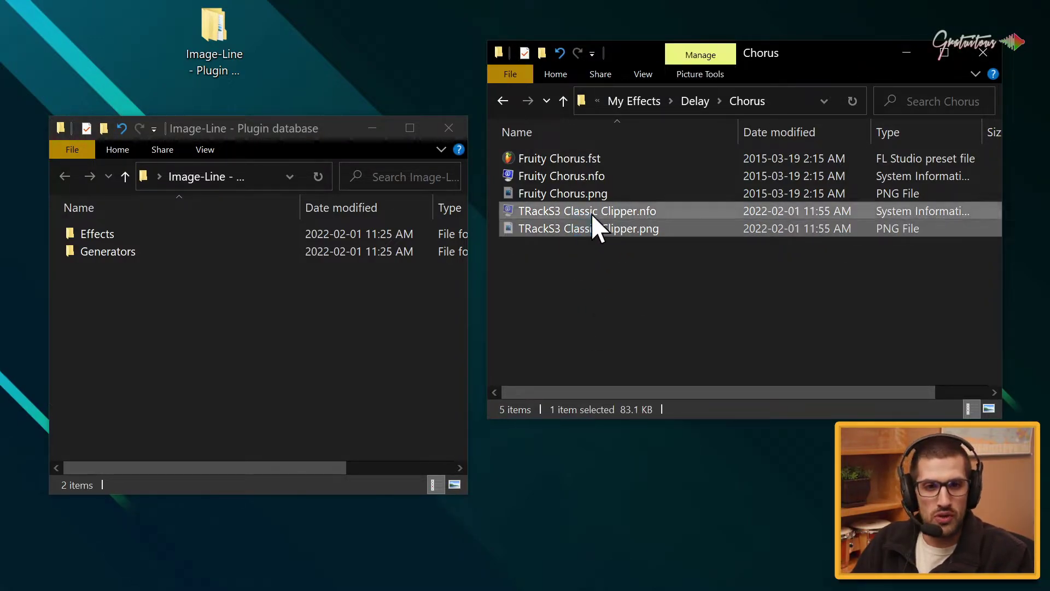
left_click(592, 215, "ctrl")
key("Delete")
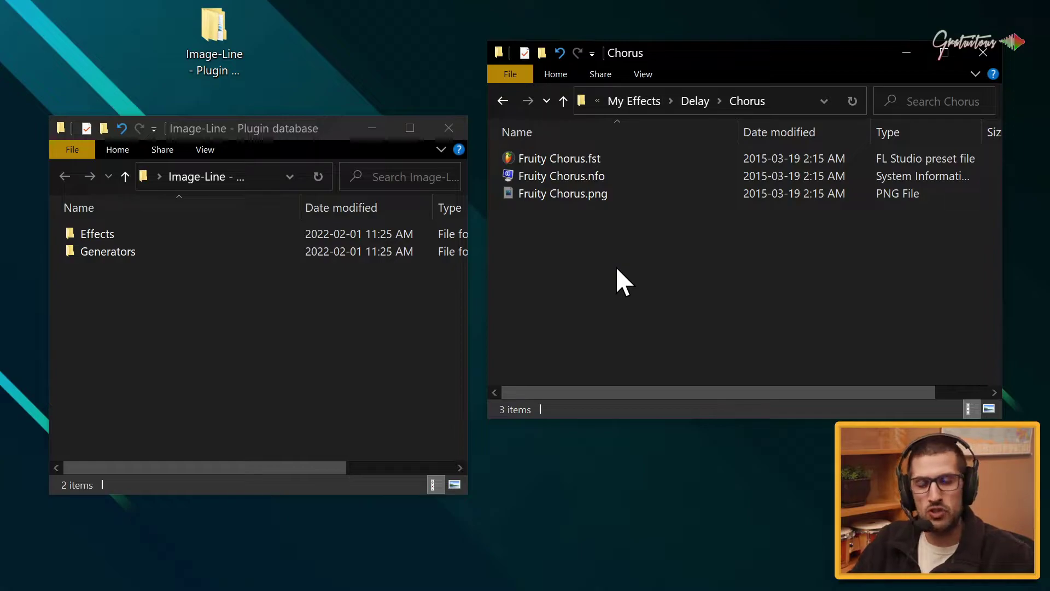
Return to FL Studio's Plugin database folder, view its full path, and reopen the Effects folder.
key("alt+Left")
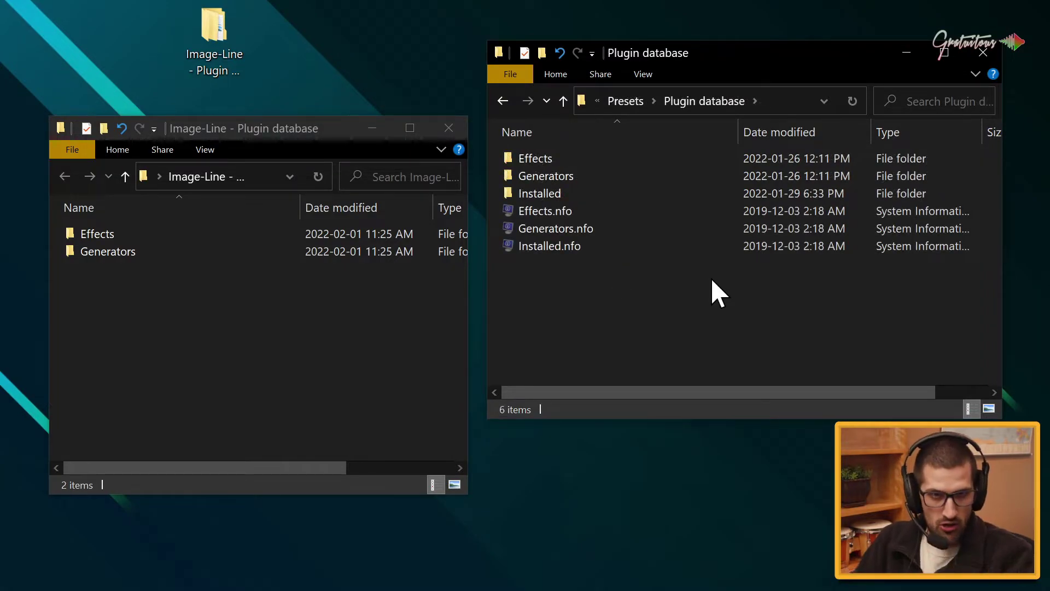
left_click(786, 102)
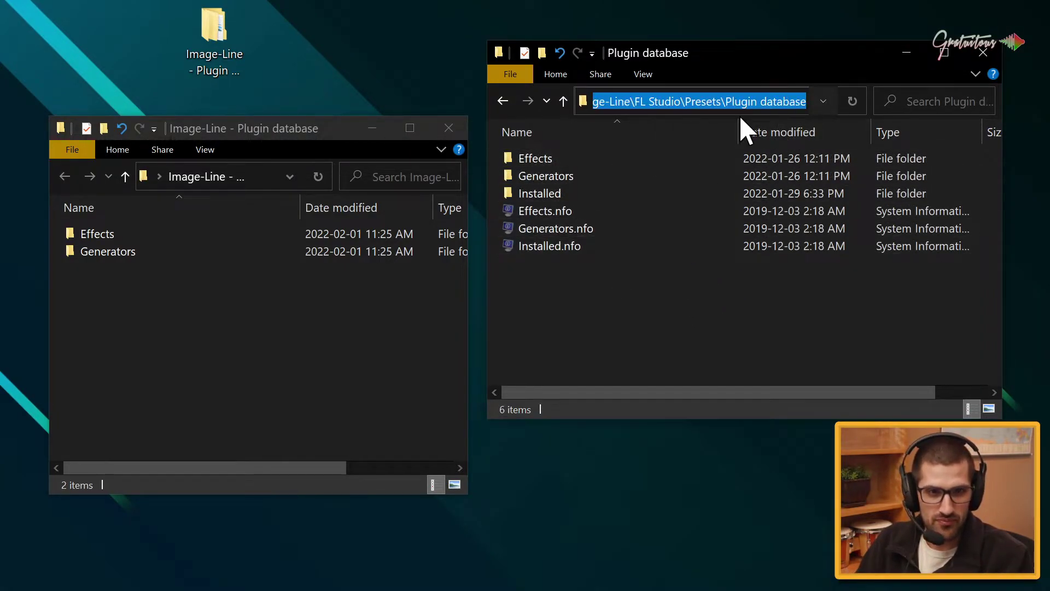
left_click(682, 294)
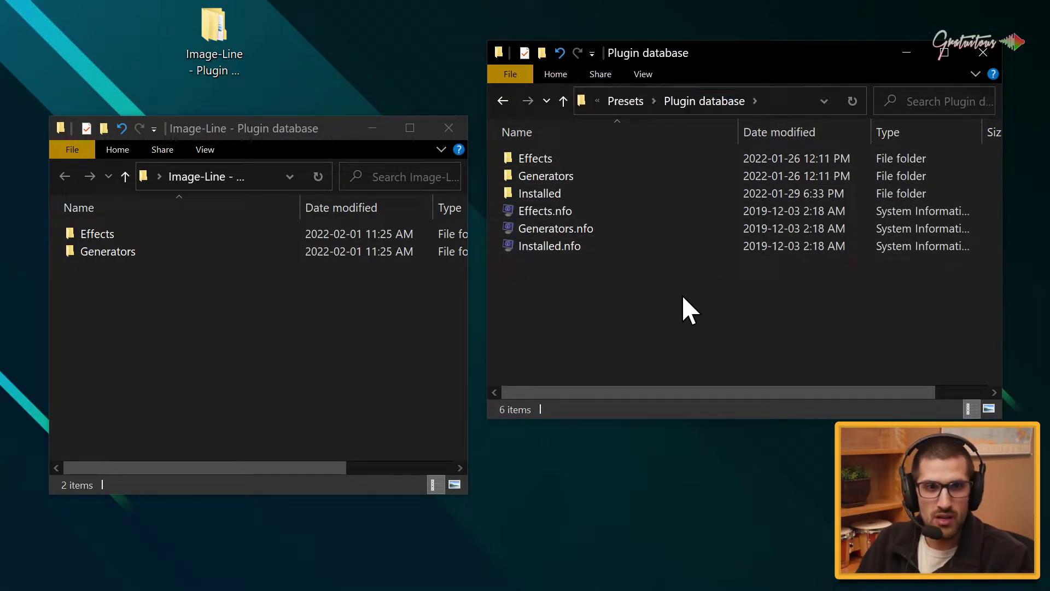
double_click(582, 160)
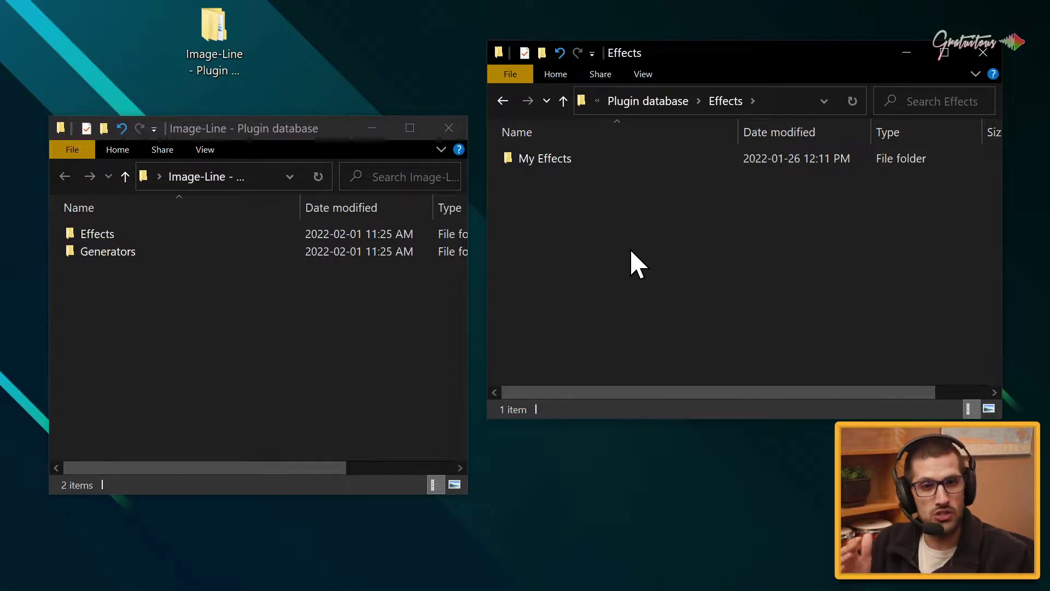
key("alt+Left")
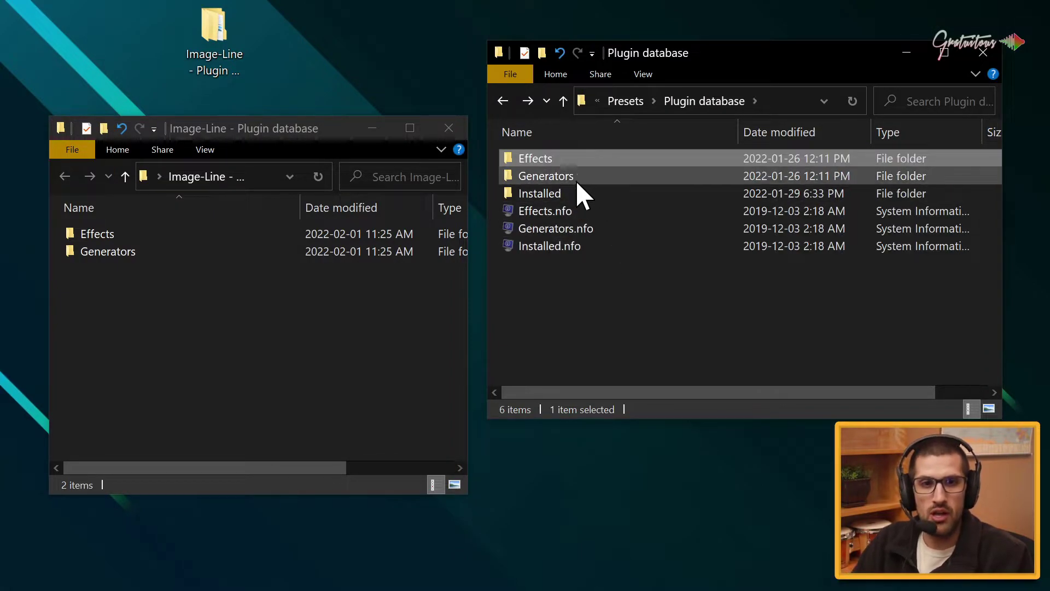
double_click(555, 163)
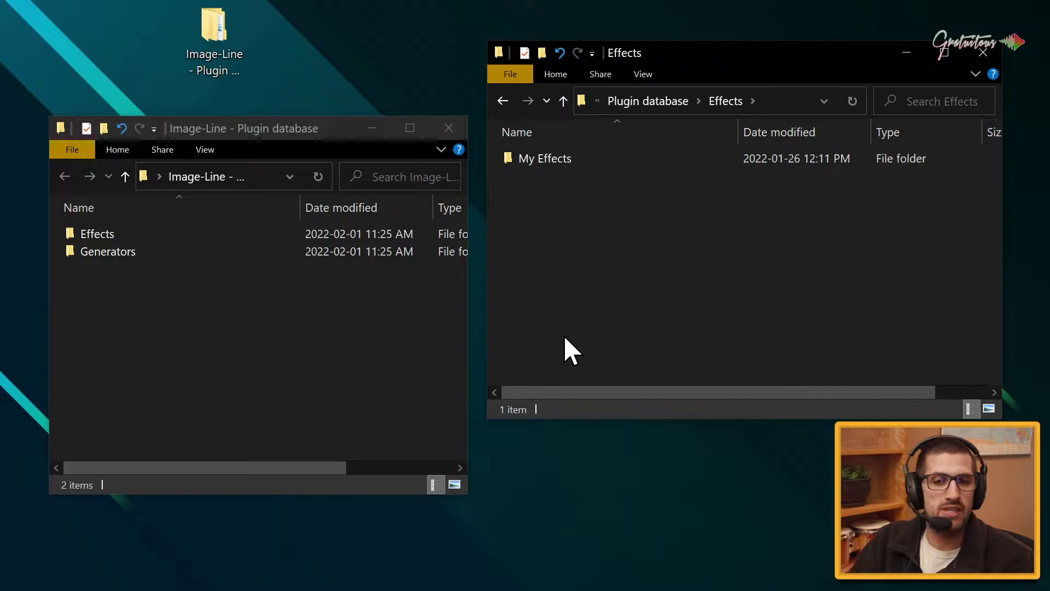
left_click_drag(544, 274, 547, 273)
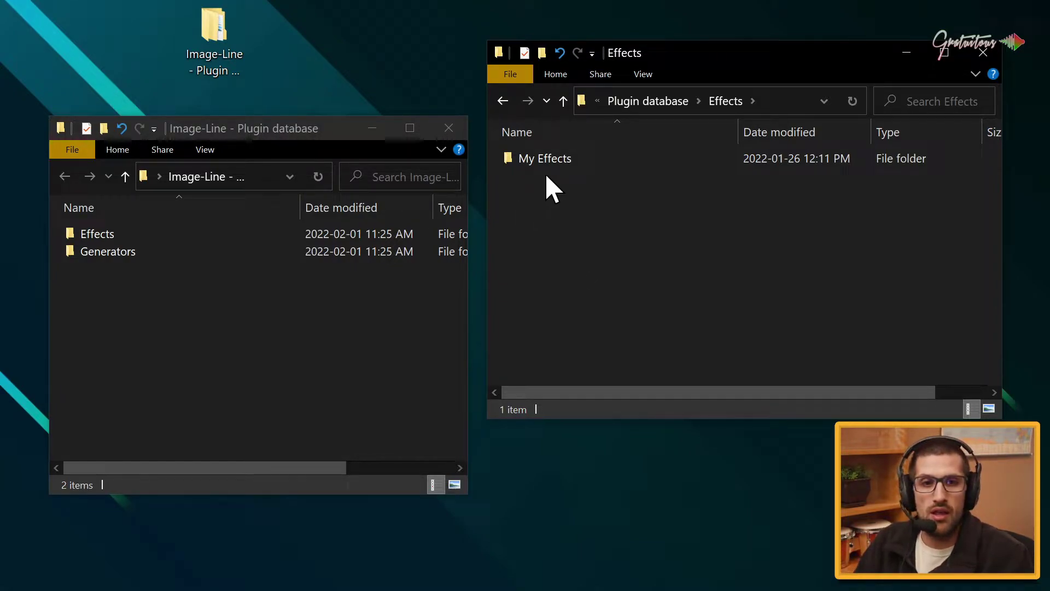
Open Effects in the desktop Image-Line - Plugin database folder, and delete My Effects from FL Studio's own Effects folder.
left_click(167, 239)
double_click(147, 233)
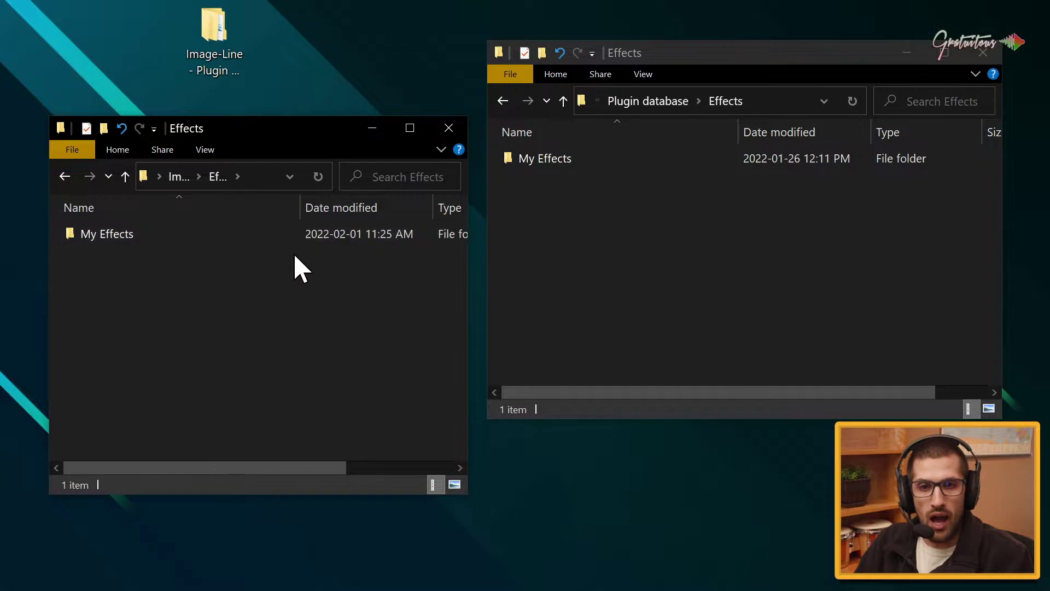
left_click(566, 196)
left_click(558, 162)
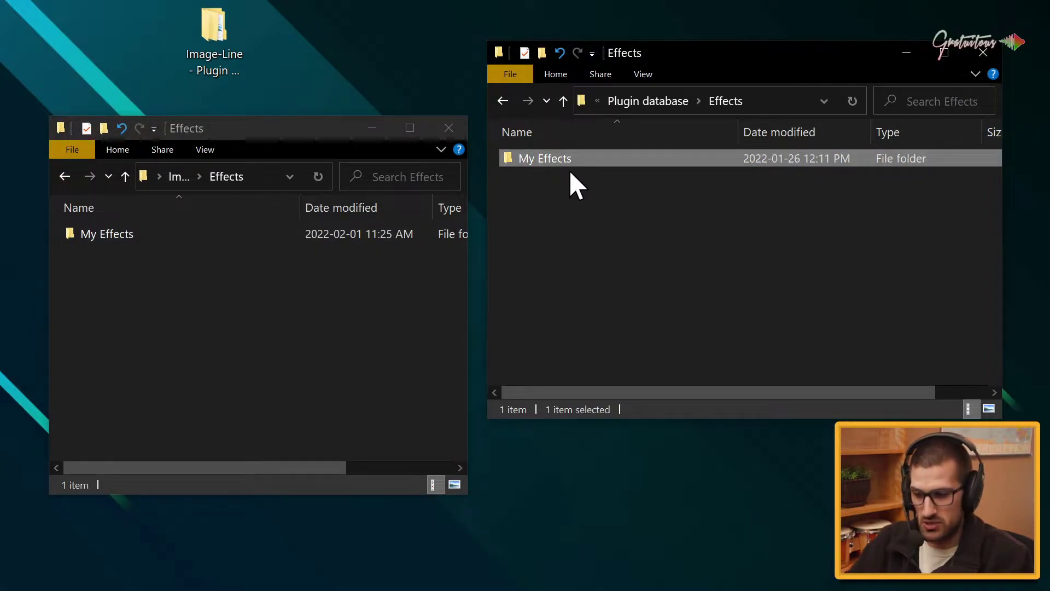
key("Delete")
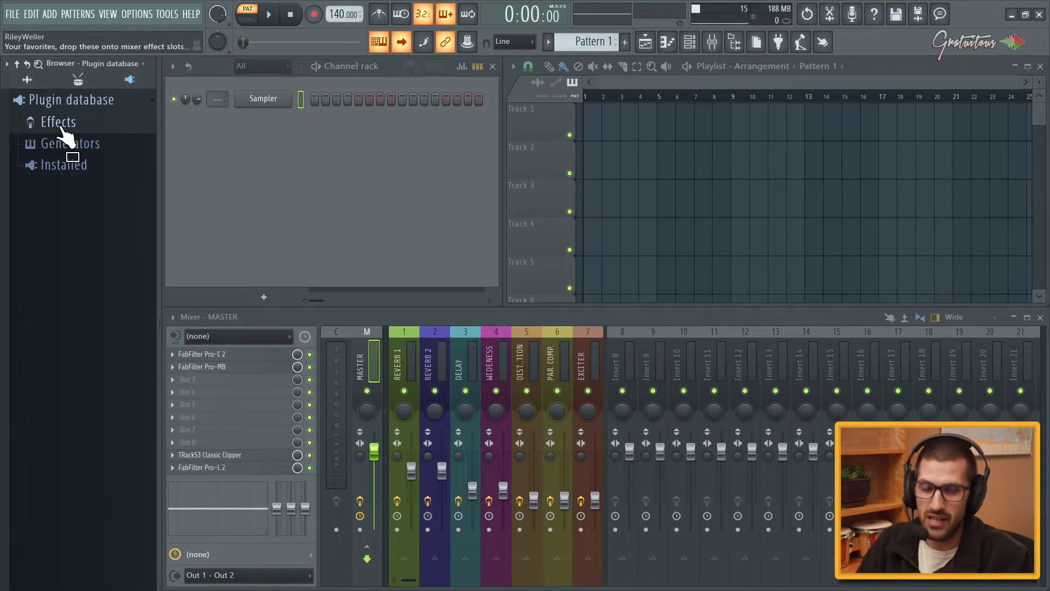
Switch to FL Studio, check Effects and Generators > My Generators in the plugin database browser, and return to the folder windows.
left_click(92, 144)
left_click(96, 165)
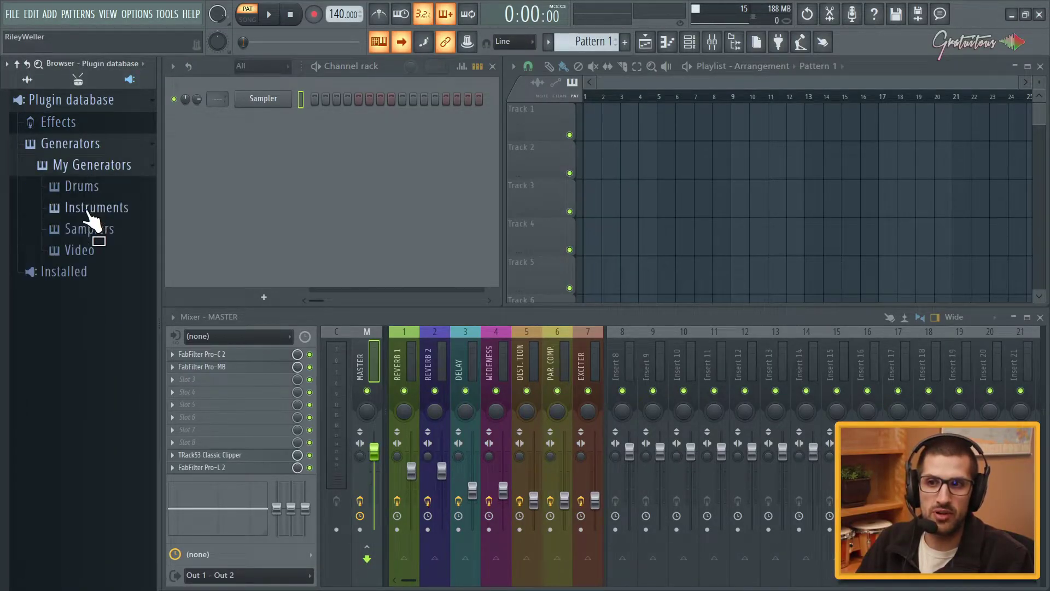
left_click(92, 142)
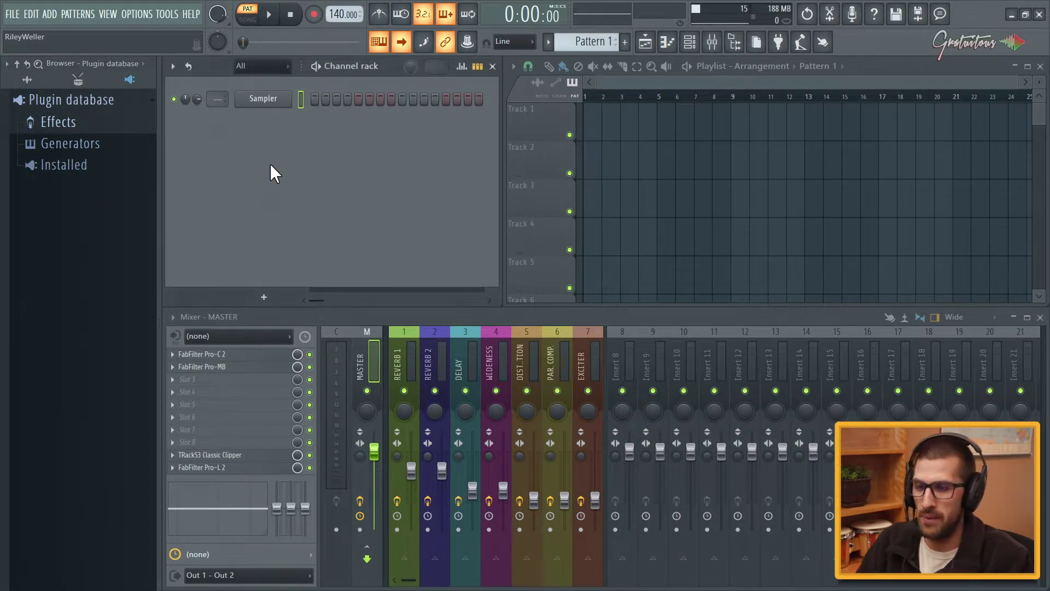
left_click(1009, 14)
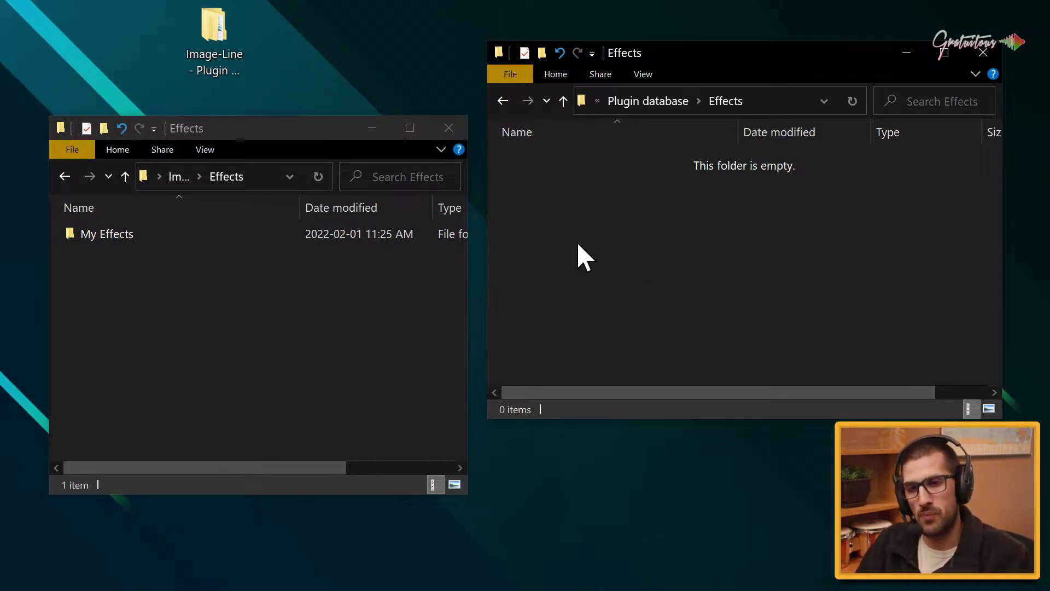
Go up to the desktop Image-Line - Plugin database folder and look inside its Effects > My Effects folder.
left_click(271, 267)
key("BackSpace")
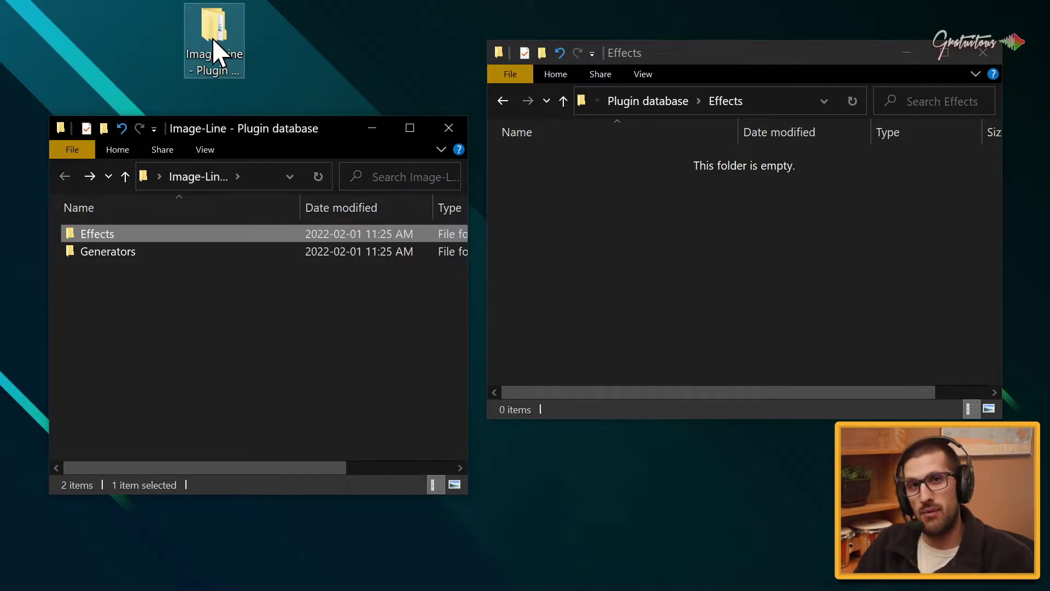
double_click(127, 234)
double_click(110, 236)
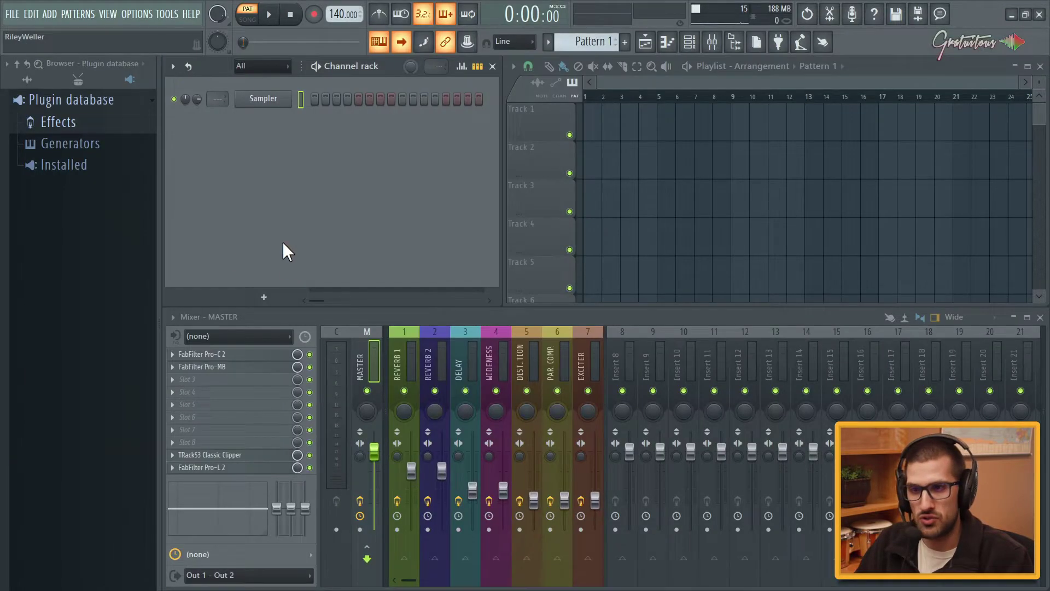
In FL Studio, view the plugin options of FabFilter Pro-MB on the Master mixer track, and close the plugin window.
left_click(264, 366)
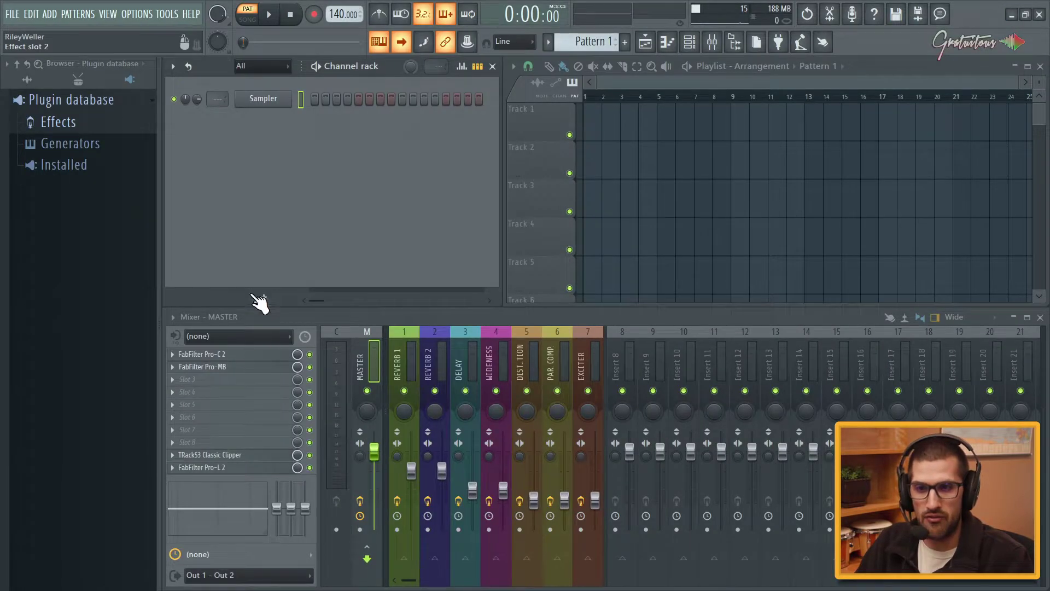
left_click(226, 167)
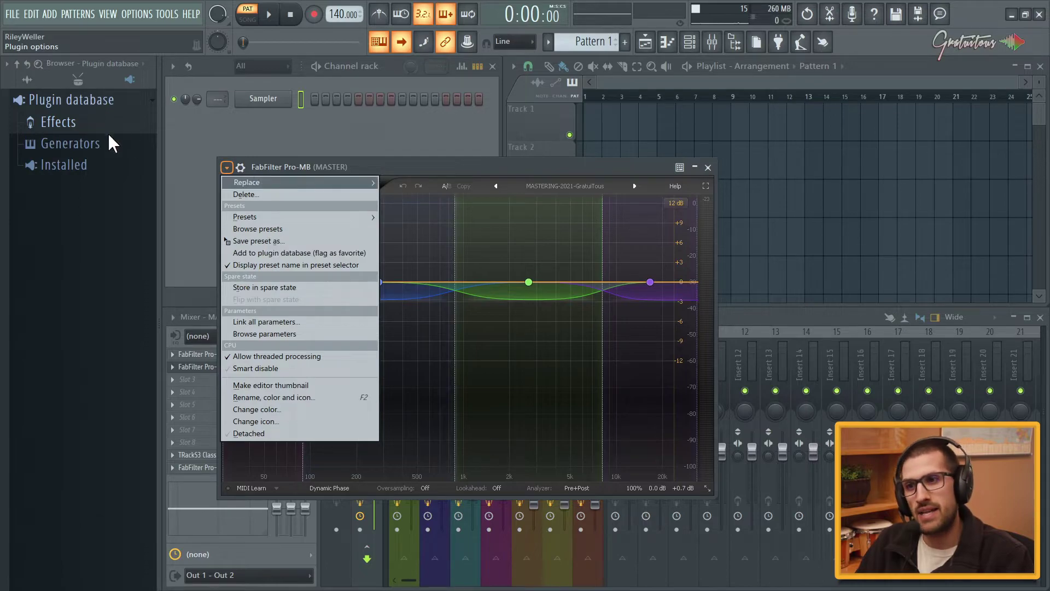
left_click(249, 143)
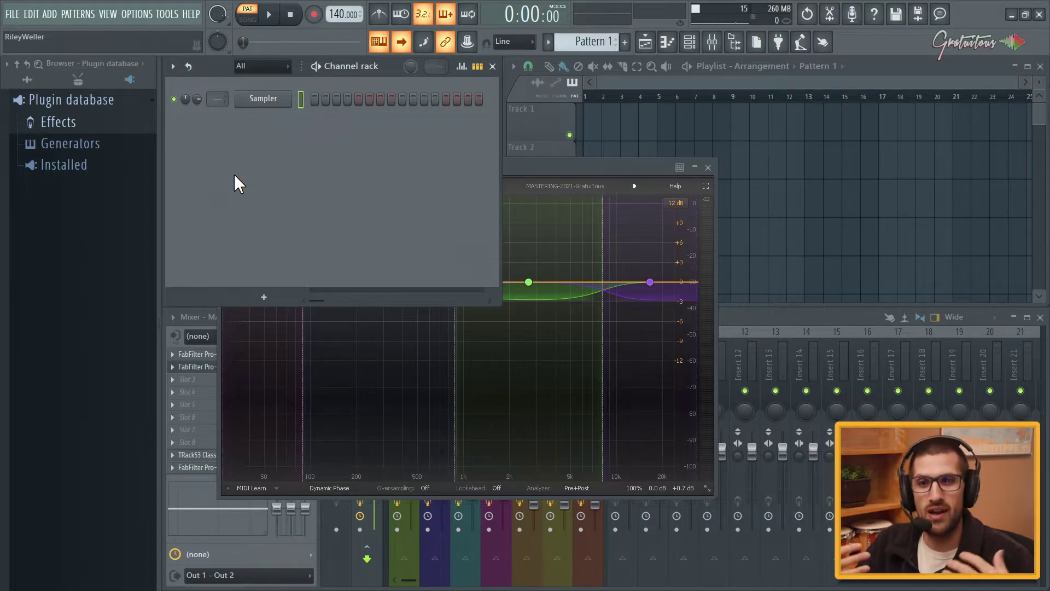
left_click(524, 164)
key("Escape")
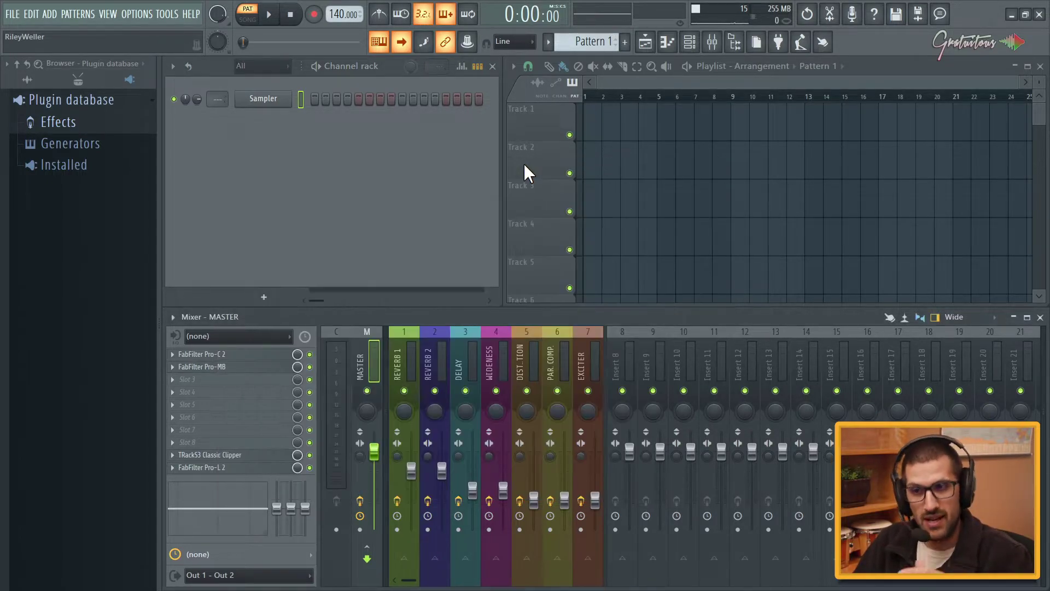
Examine the category folders under Generators > My Generators in the plugin database browser, collapse them, and return to the folder windows.
left_click(91, 145)
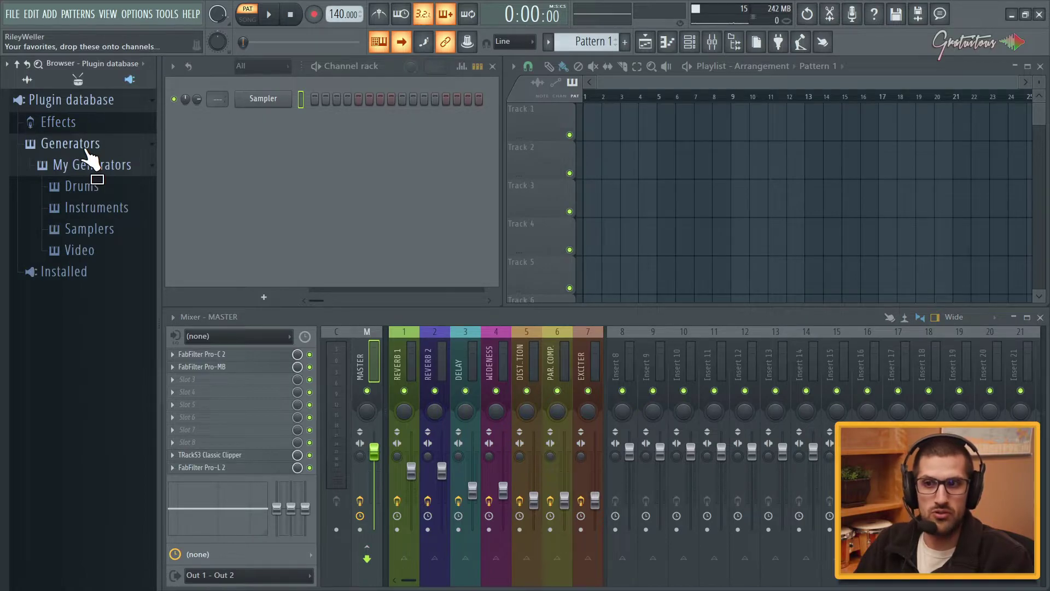
left_click(87, 164)
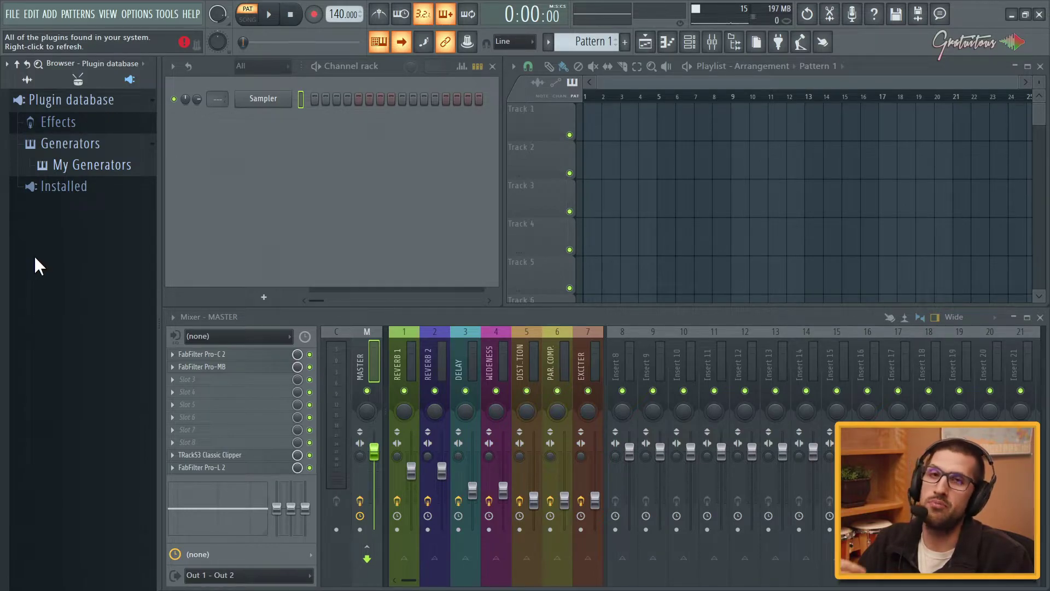
left_click_drag(97, 166, 94, 166)
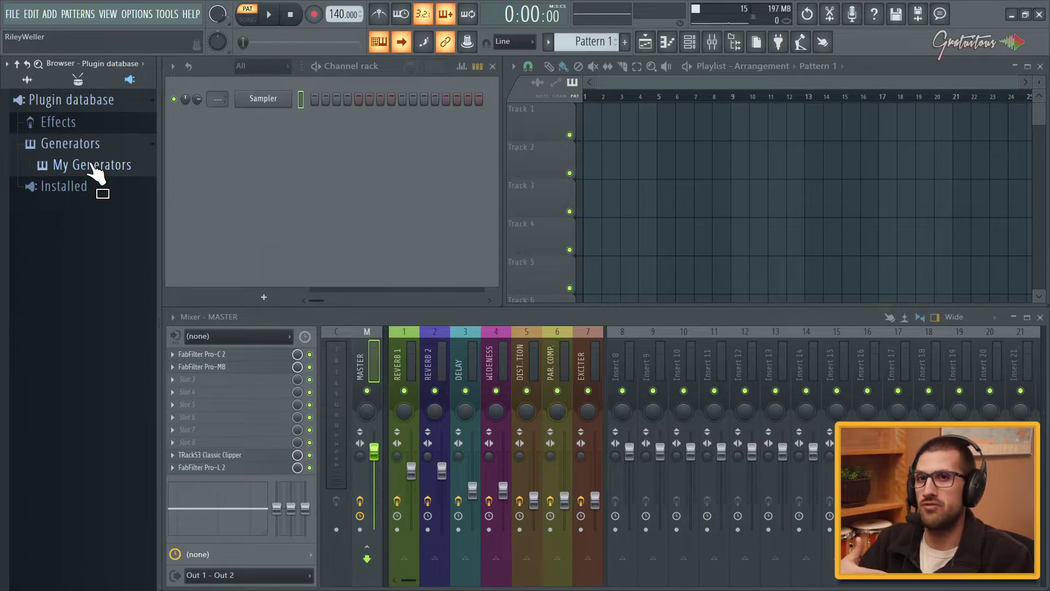
left_click(94, 165)
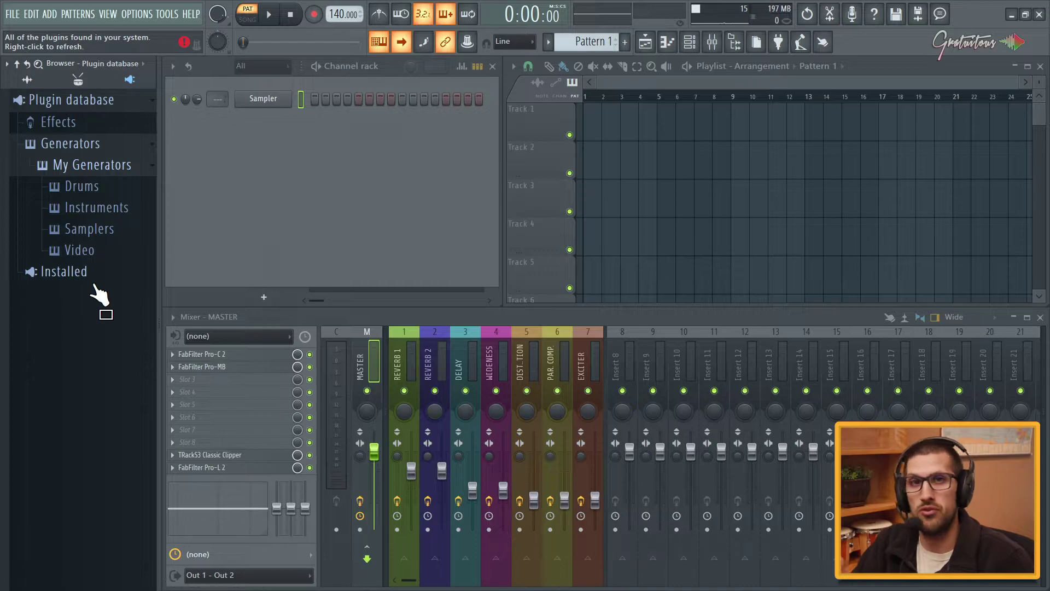
left_click(112, 165)
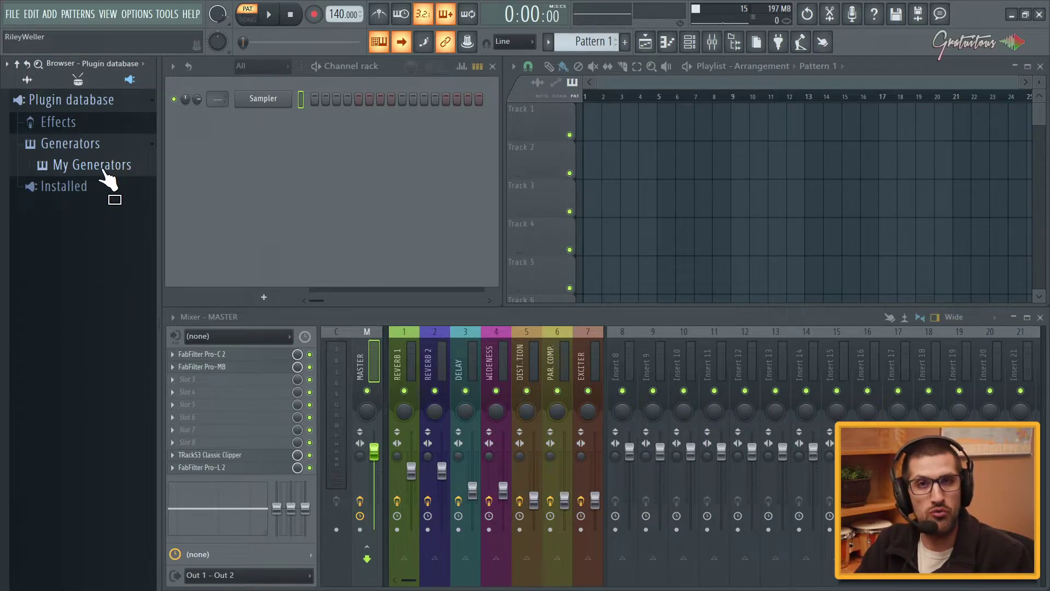
left_click(109, 177)
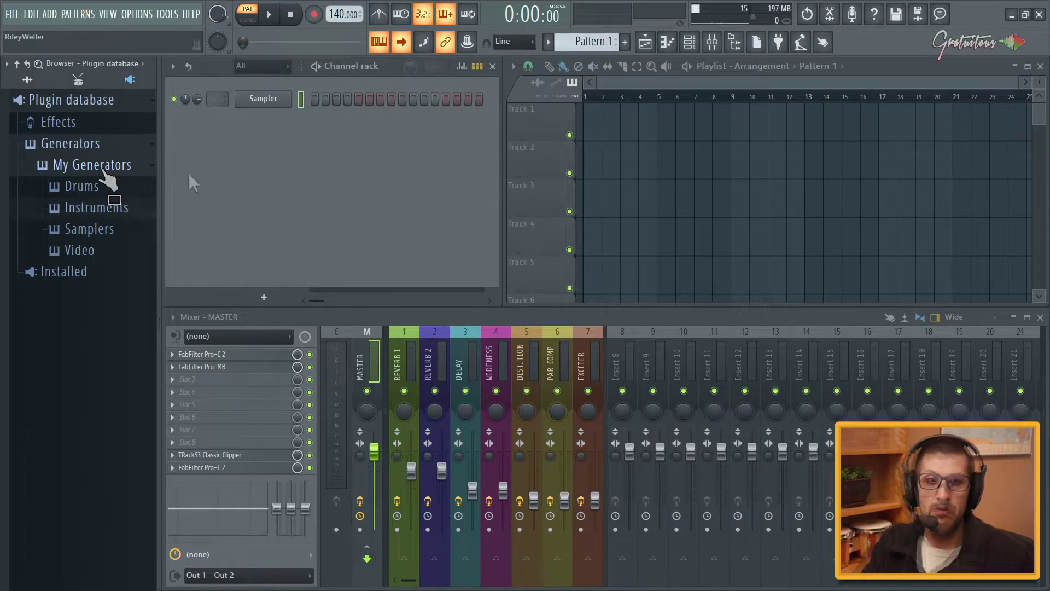
left_click(83, 139)
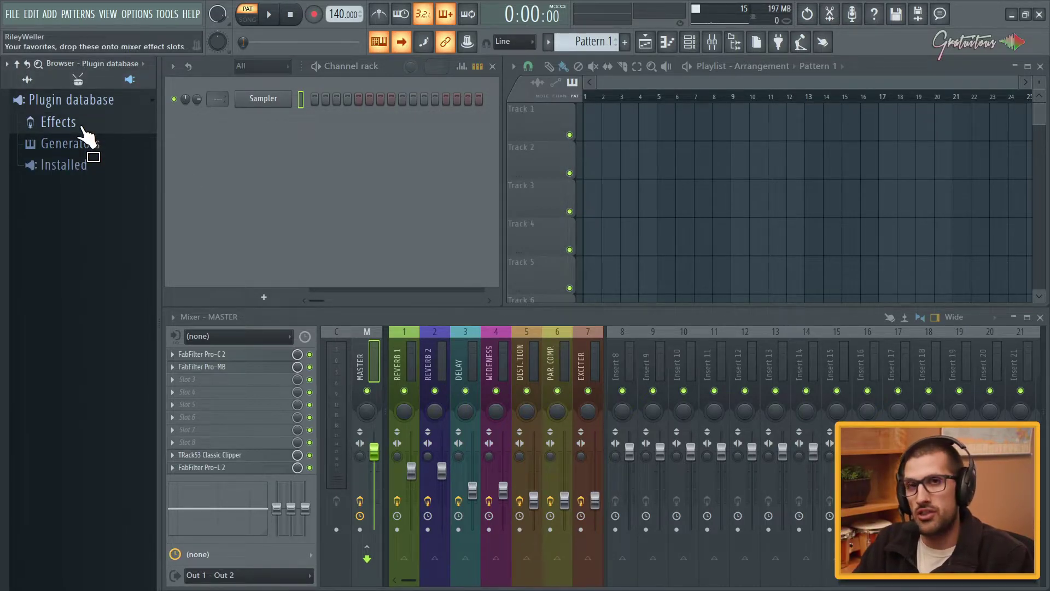
left_click(1011, 17)
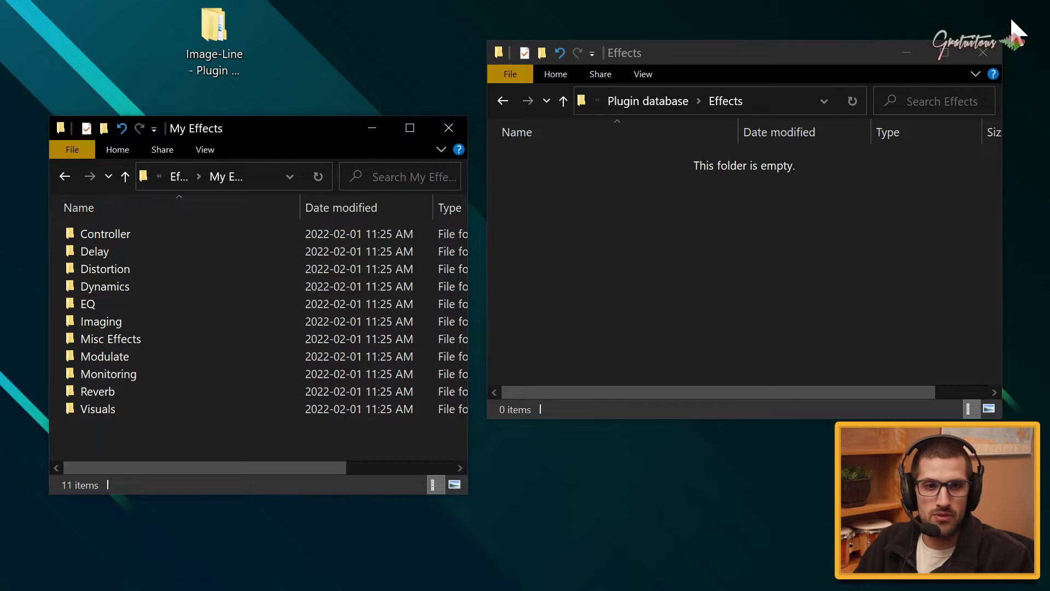
Return the desktop Image-Line - Plugin database window to its Effects folder, so that My Effects is ready to copy.
left_click(179, 176)
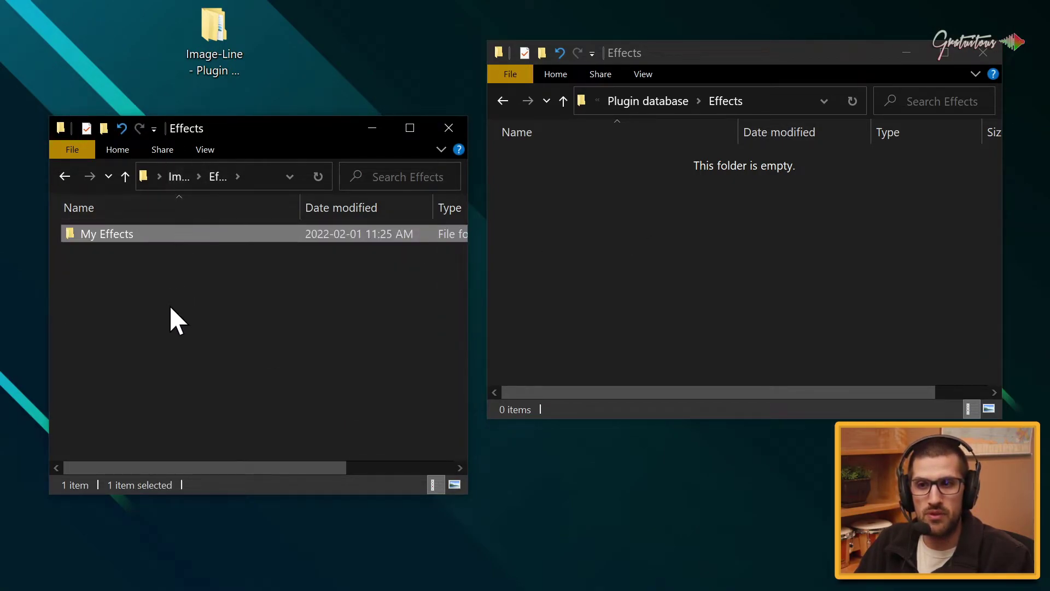
left_click(169, 306)
left_click(661, 273)
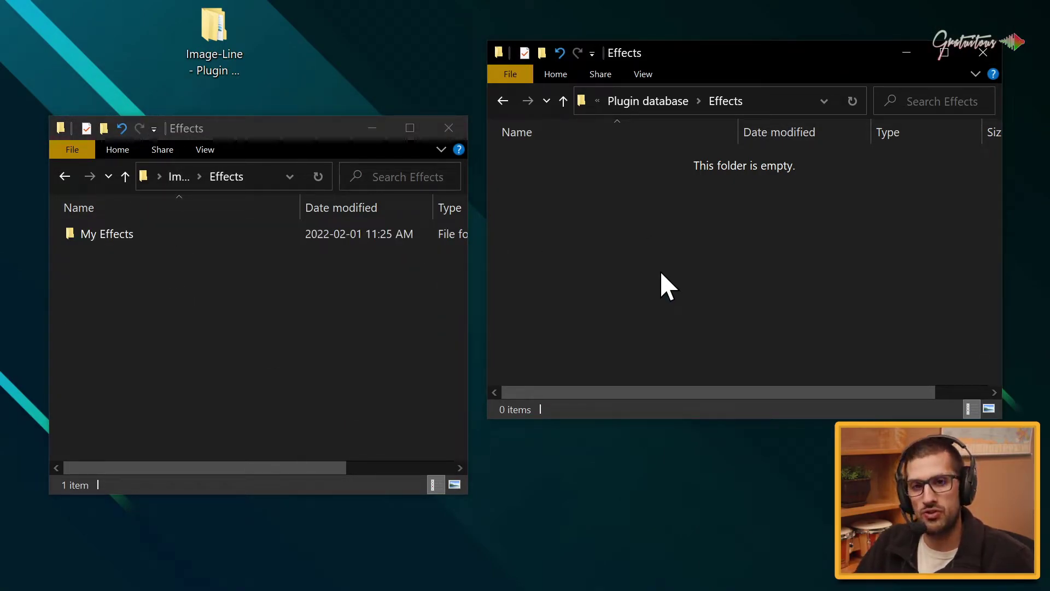
Go up from FL Studio's Effects folder to Plugin database and show that folder's full path.
left_click(651, 103)
double_click(547, 158)
left_click_drag(566, 327, 512, 162)
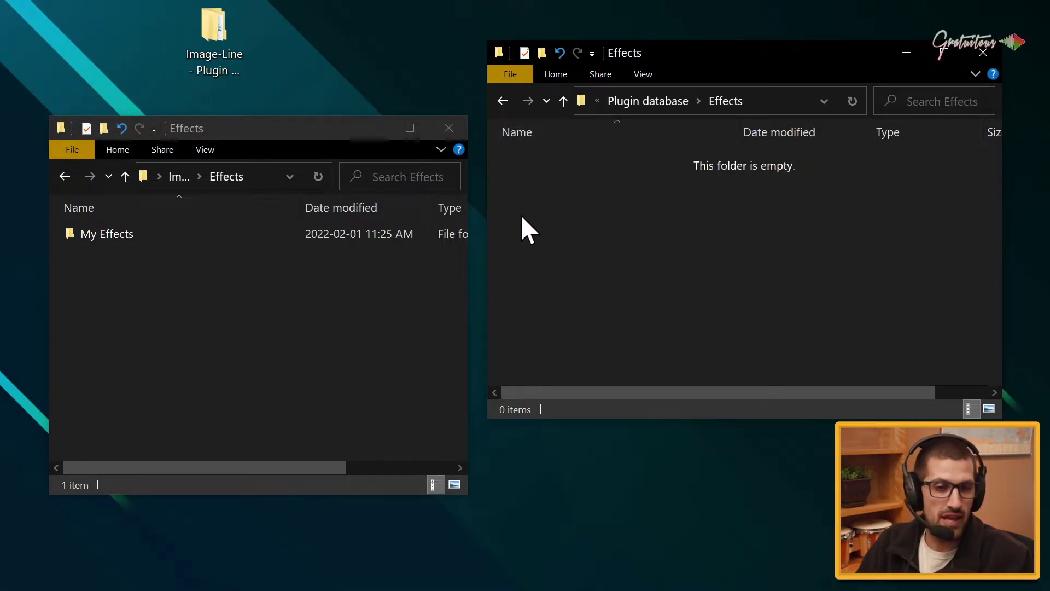
left_click_drag(655, 347, 565, 143)
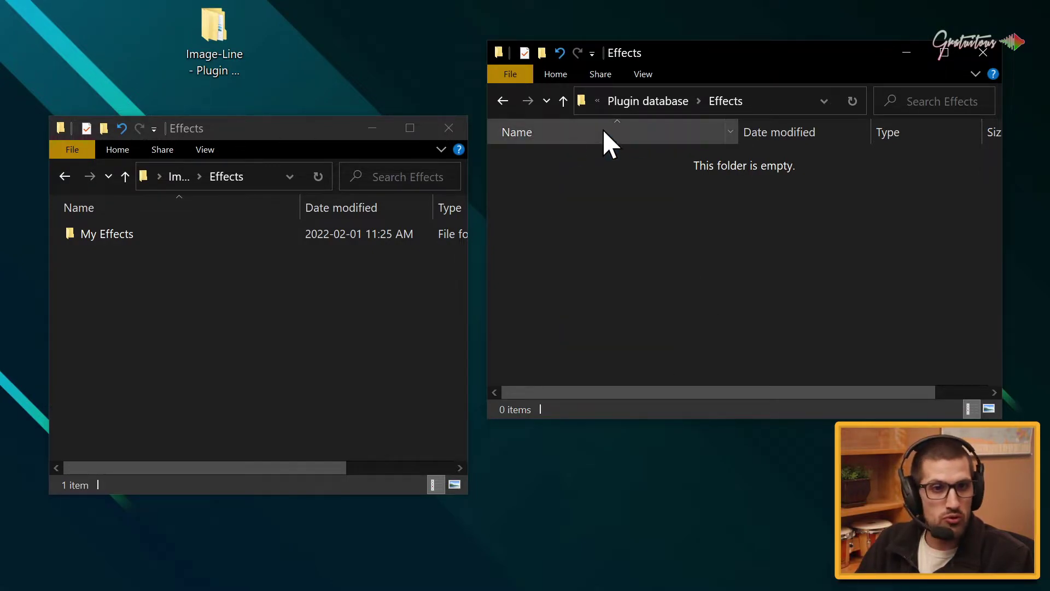
left_click(672, 104)
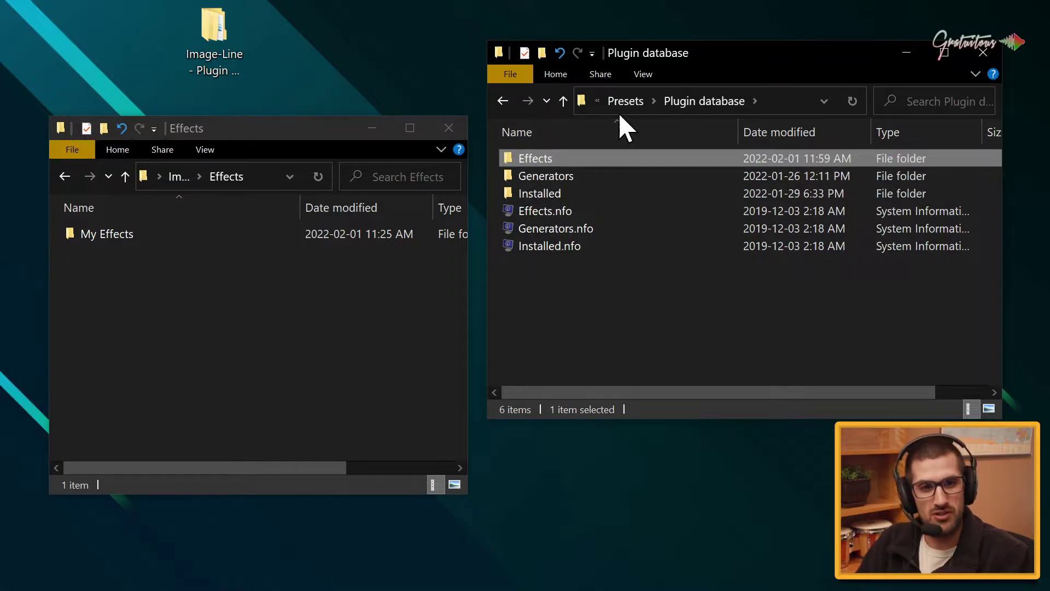
left_click(777, 101)
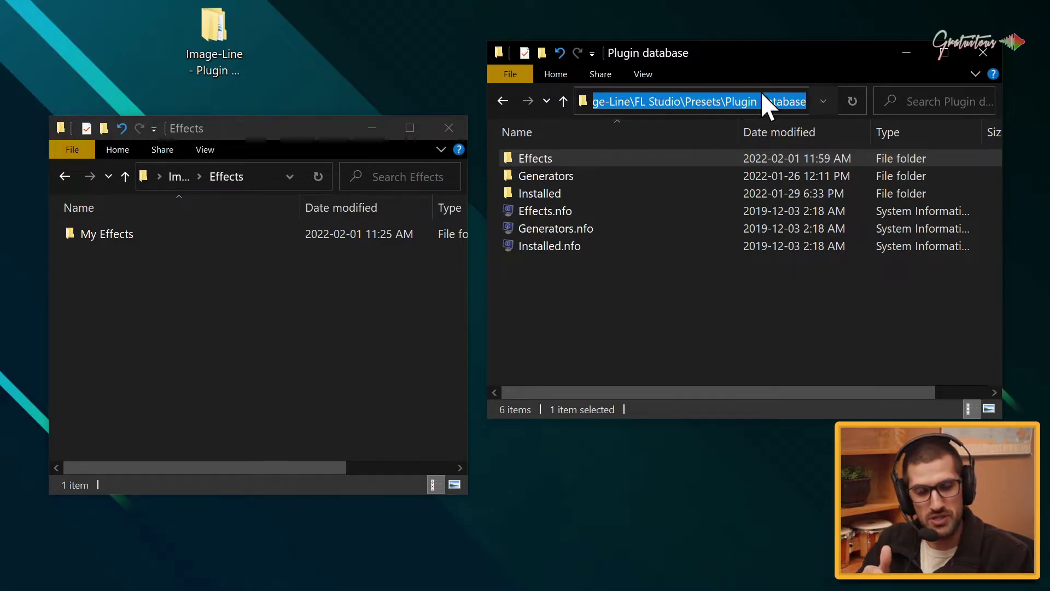
Reopen FL Studio's Effects folder and copy My Effects into it from the desktop Image-Line - Plugin database folder.
left_click(632, 280)
double_click(553, 157)
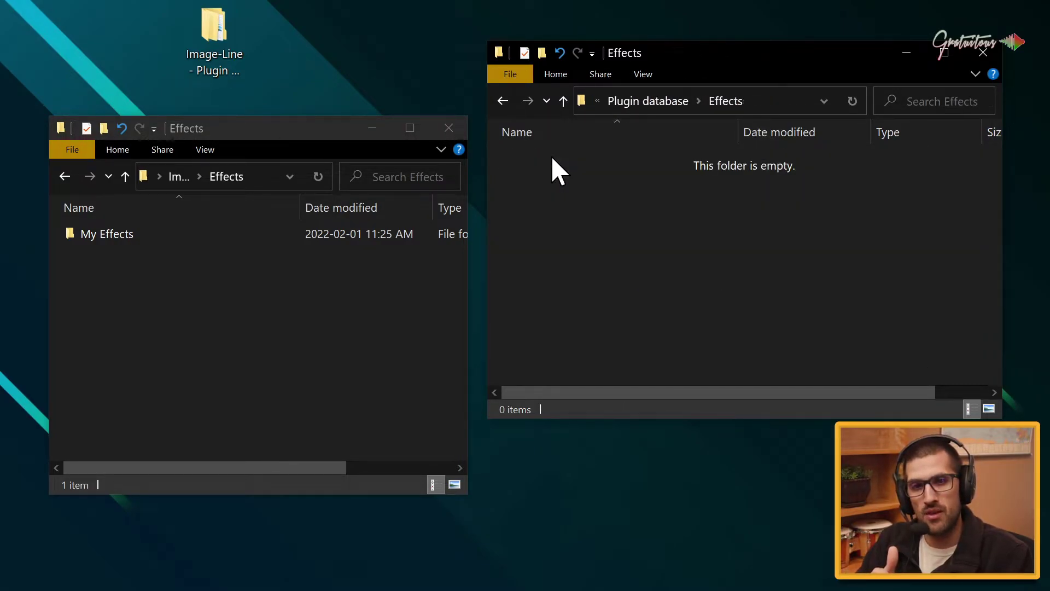
left_click_drag(110, 235, 575, 216)
left_click(634, 226)
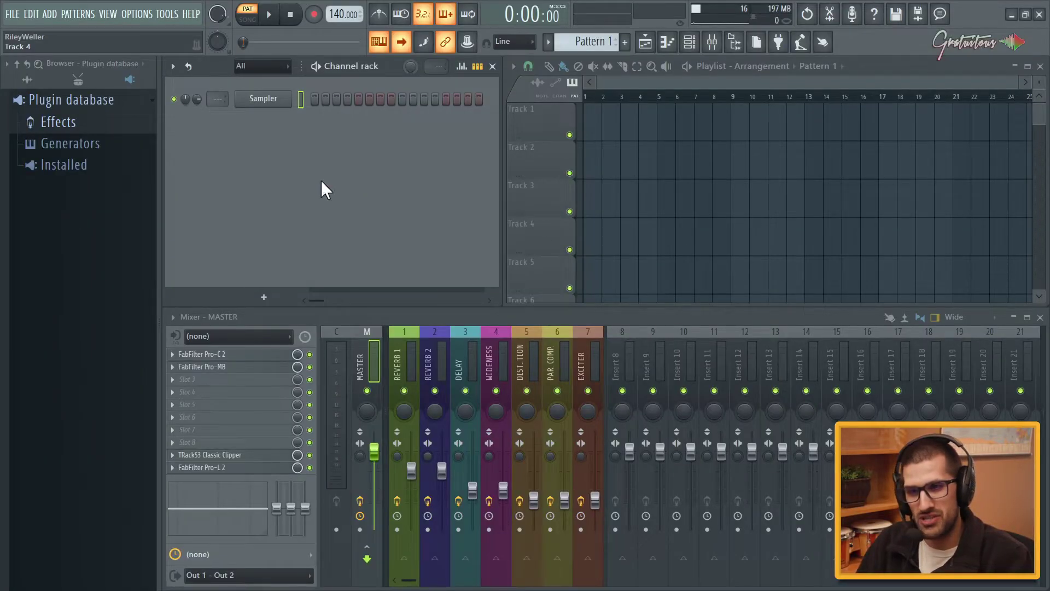
Check Effects > My Effects > Controller in FL Studio's plugin database browser, and return to the folder windows.
left_click(88, 123)
left_click(88, 145)
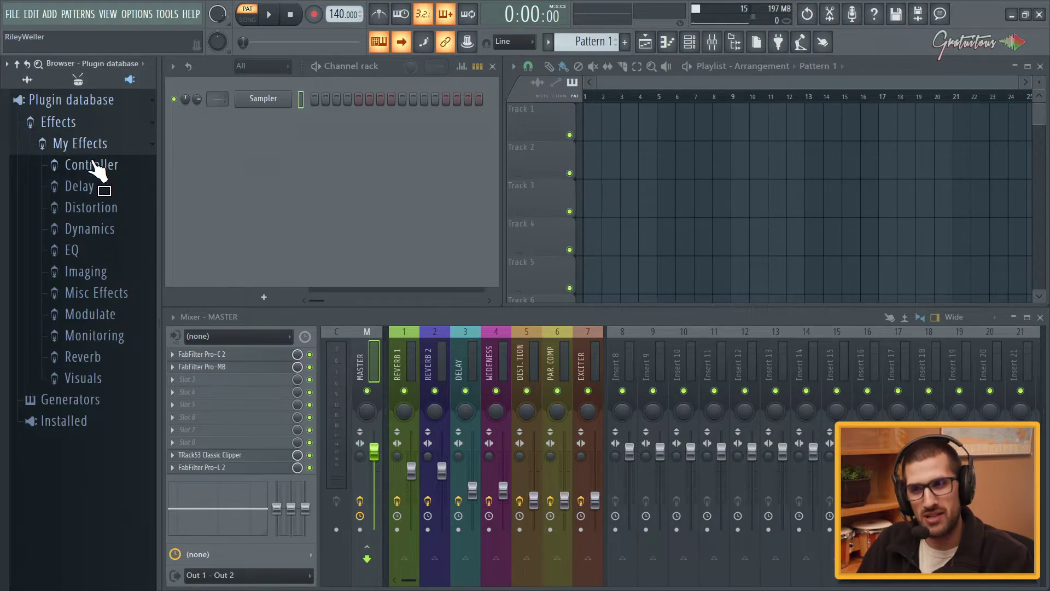
left_click(100, 166)
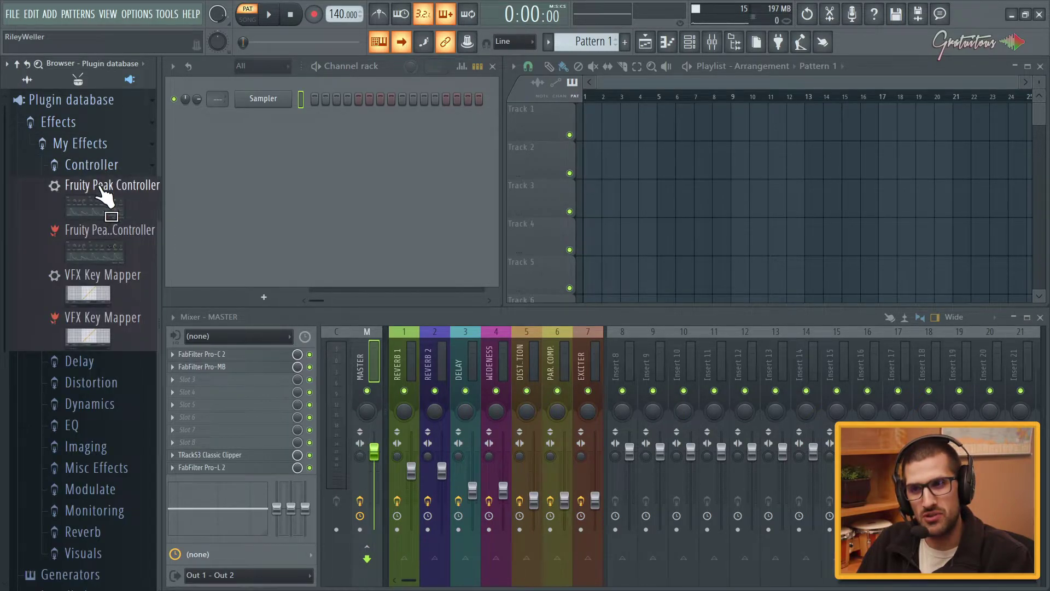
left_click(299, 240)
key("alt+Tab")
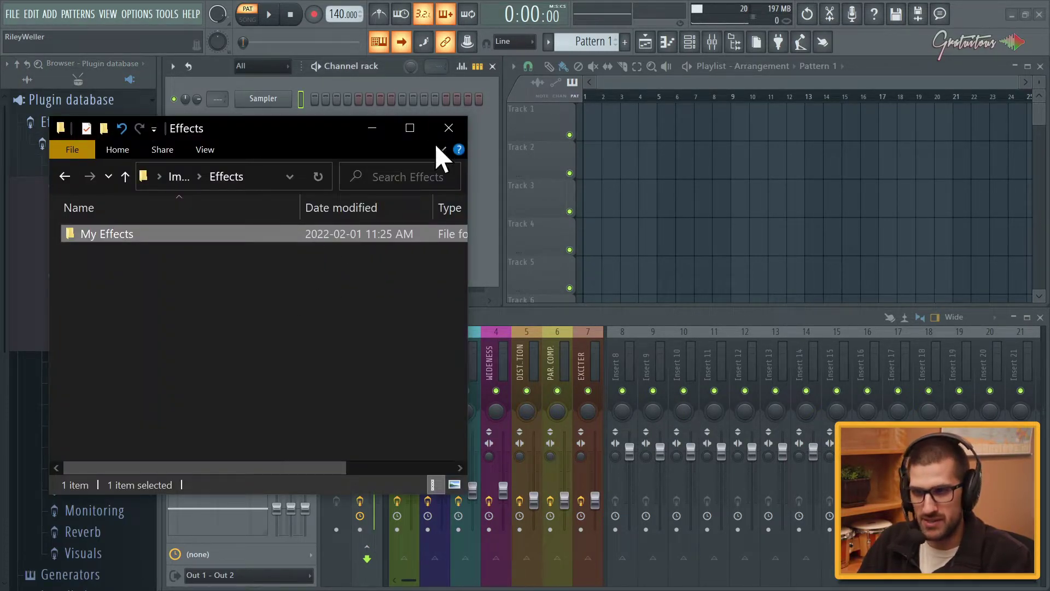
left_click(1012, 15)
left_click(1012, 15)
Look inside My Effects > Delay in FL Studio's Effects folder.
left_click(691, 237)
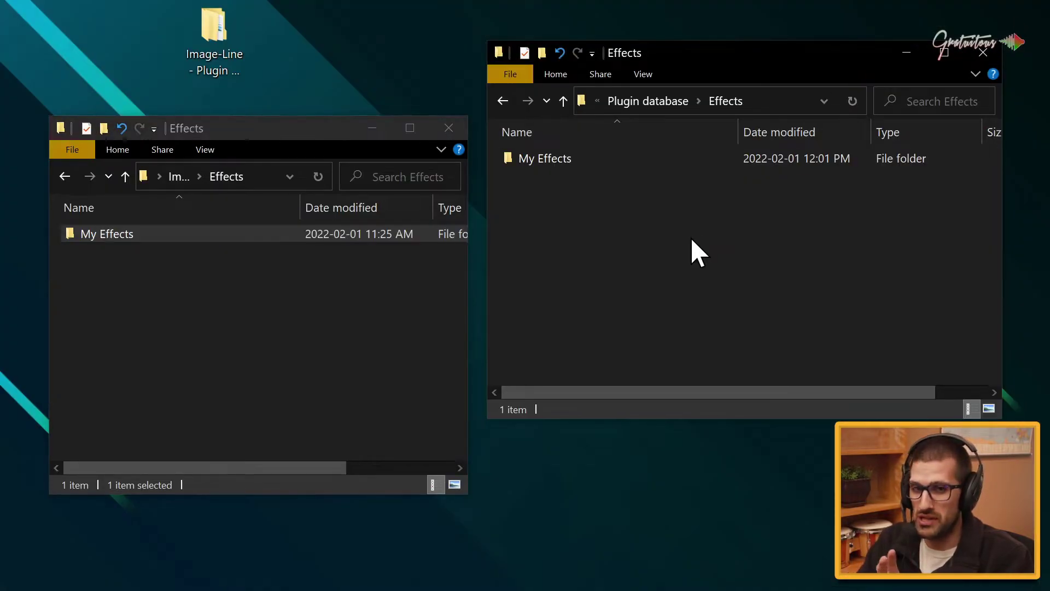
double_click(583, 163)
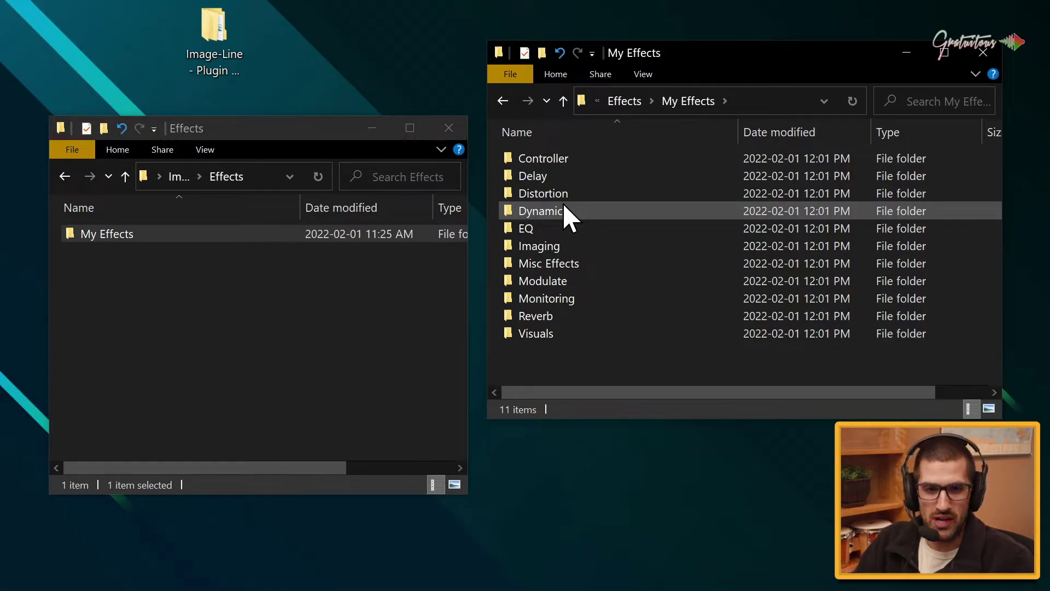
double_click(568, 178)
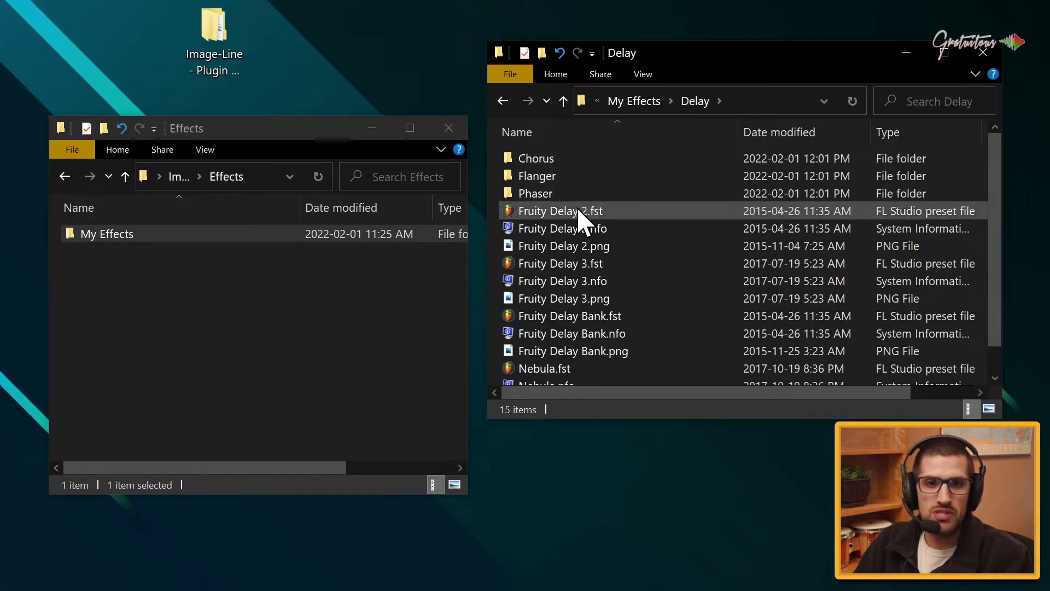
left_click(600, 251)
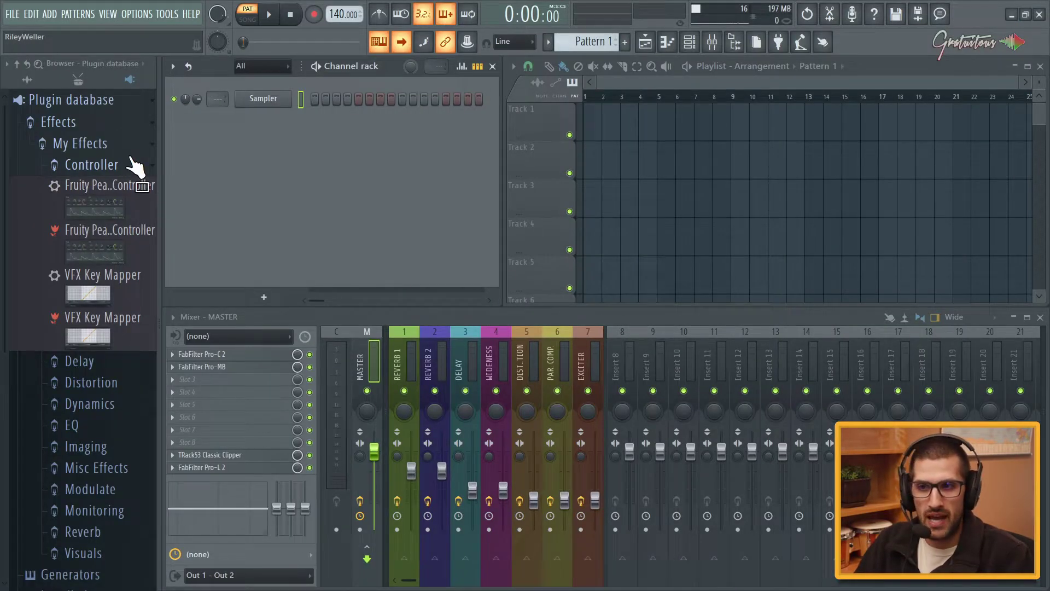
Collapse Controller and inspect the EQ category under My Effects in FL Studio's browser, and return to the Delay folder window.
left_click(134, 167)
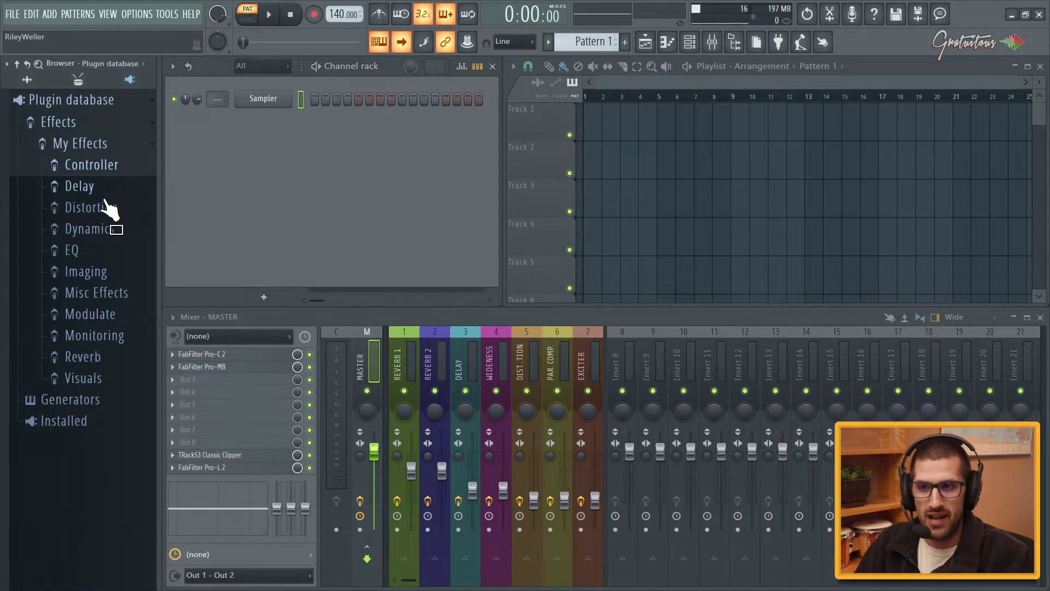
left_click(94, 252)
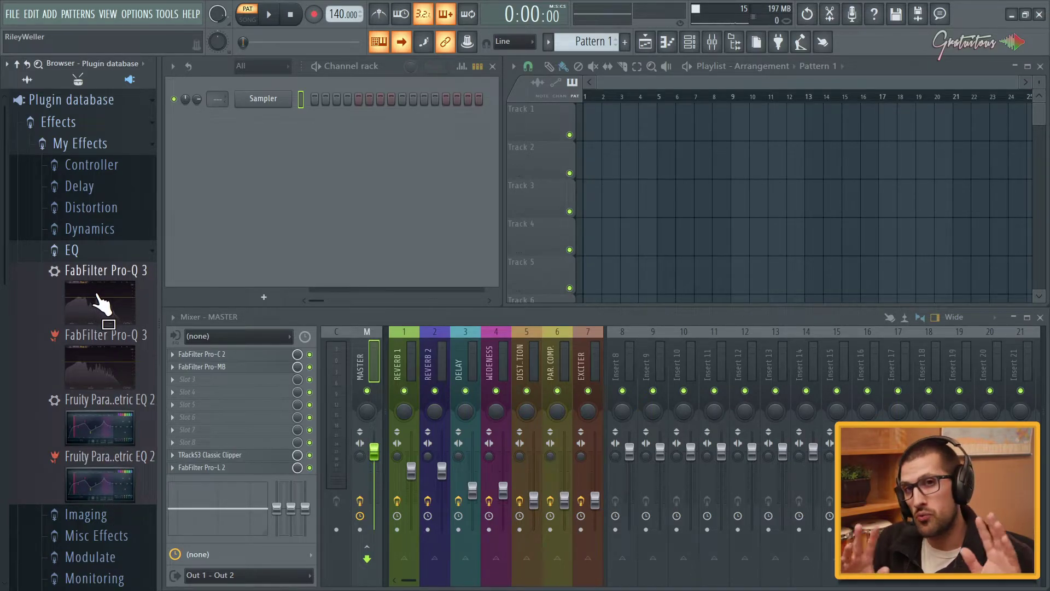
left_click_drag(99, 304, 444, 275)
key("alt+Tab")
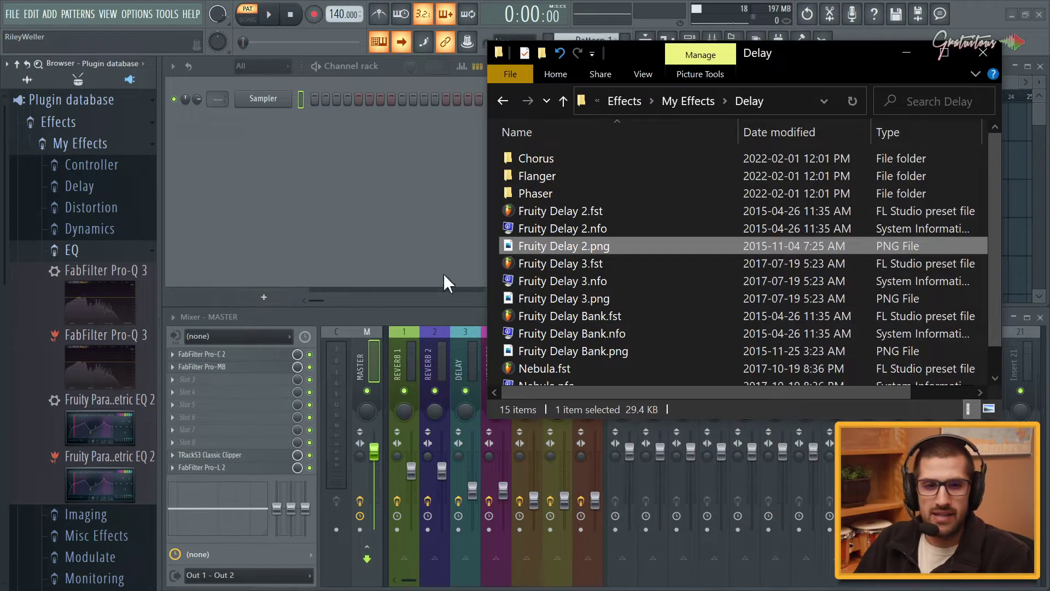
Check the Hidden attribute in the properties of Fruity Delay 2.png, and close them without changes.
right_click(615, 246)
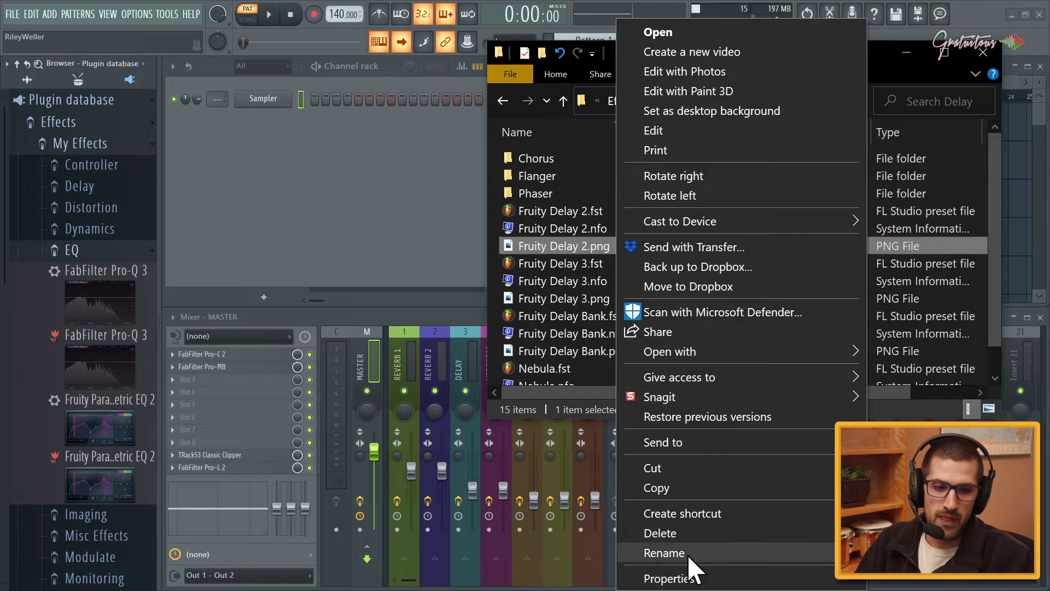
left_click(682, 578)
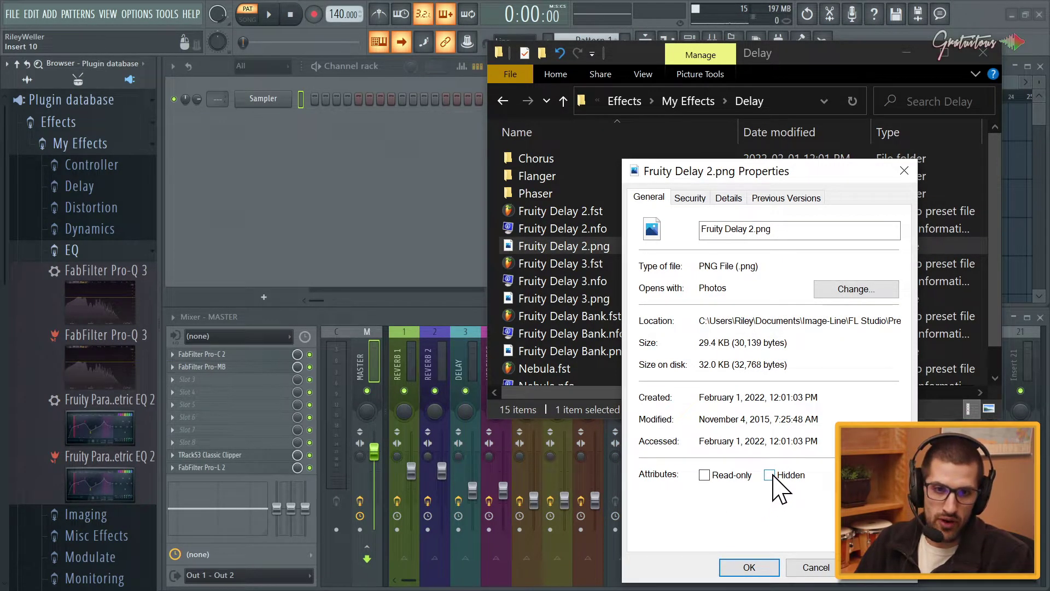
left_click(904, 171)
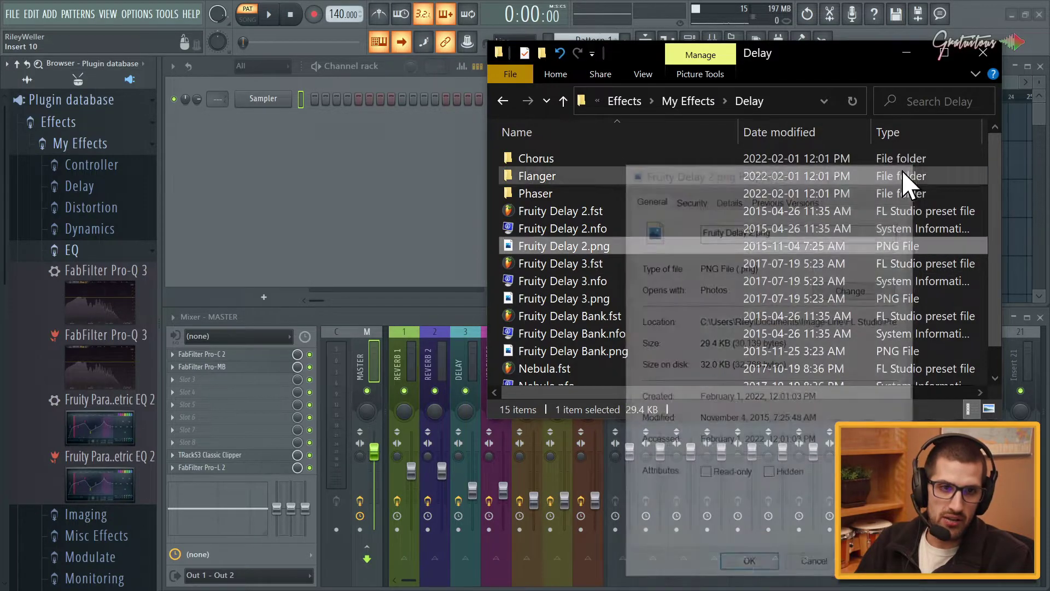
Open My Effects > EQ and set FabFilter Pro-Q 3.png to Hidden in its file properties.
key("alt+Up")
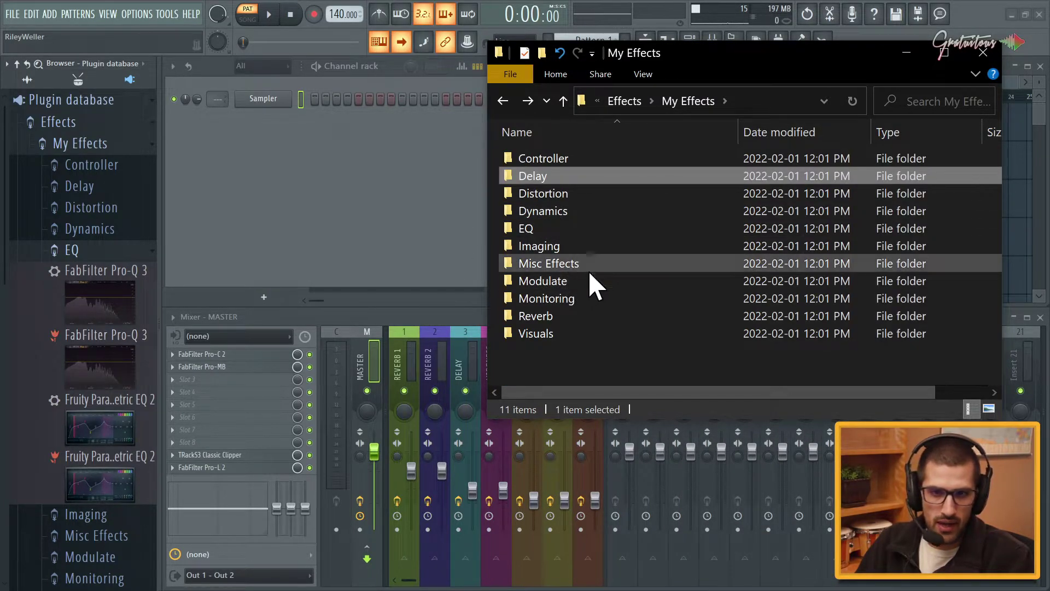
double_click(565, 232)
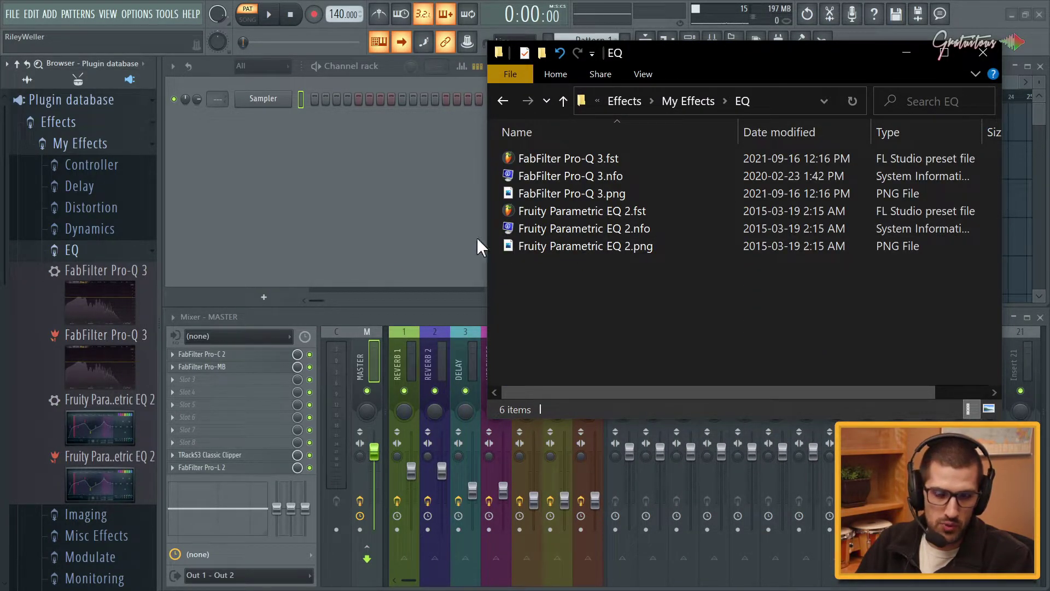
right_click(575, 195)
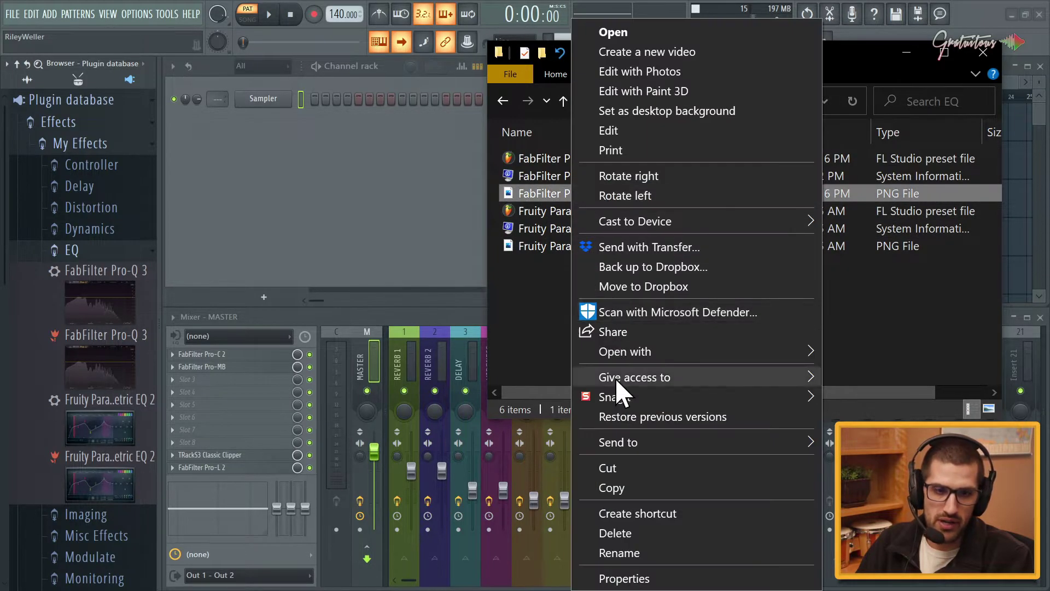
left_click(647, 577)
left_click(727, 475)
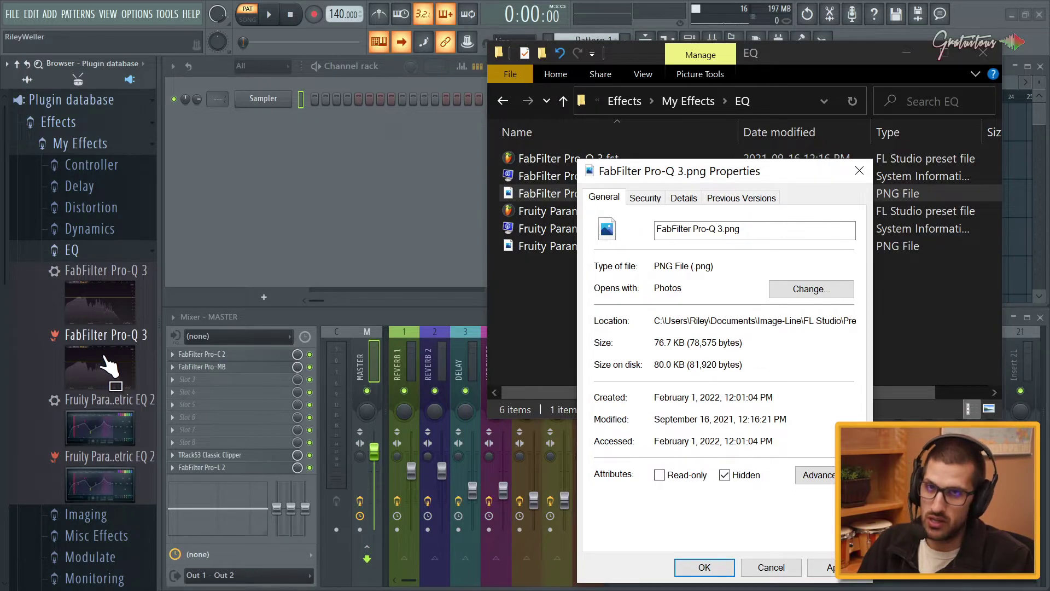
left_click(831, 568)
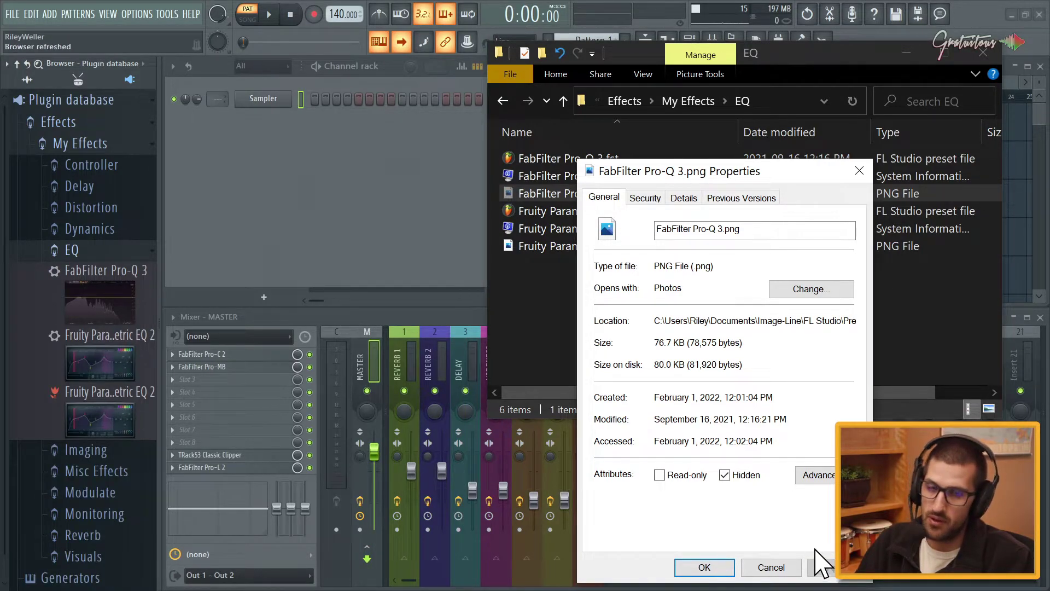
left_click(748, 563)
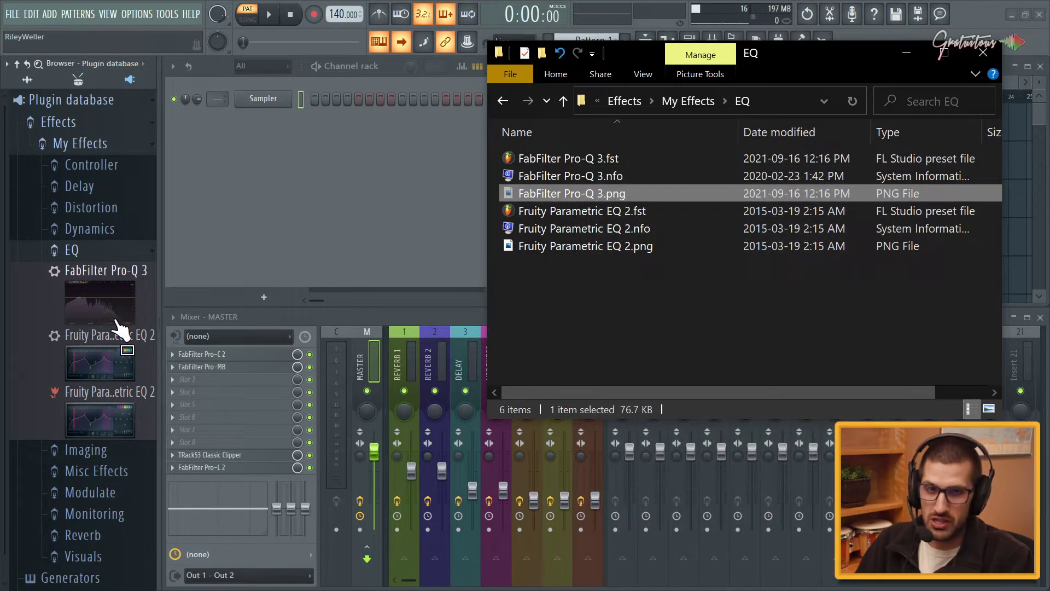
Look through the My Effects category folders and point out the three PNG files in the Reverb folder.
key("alt+Up")
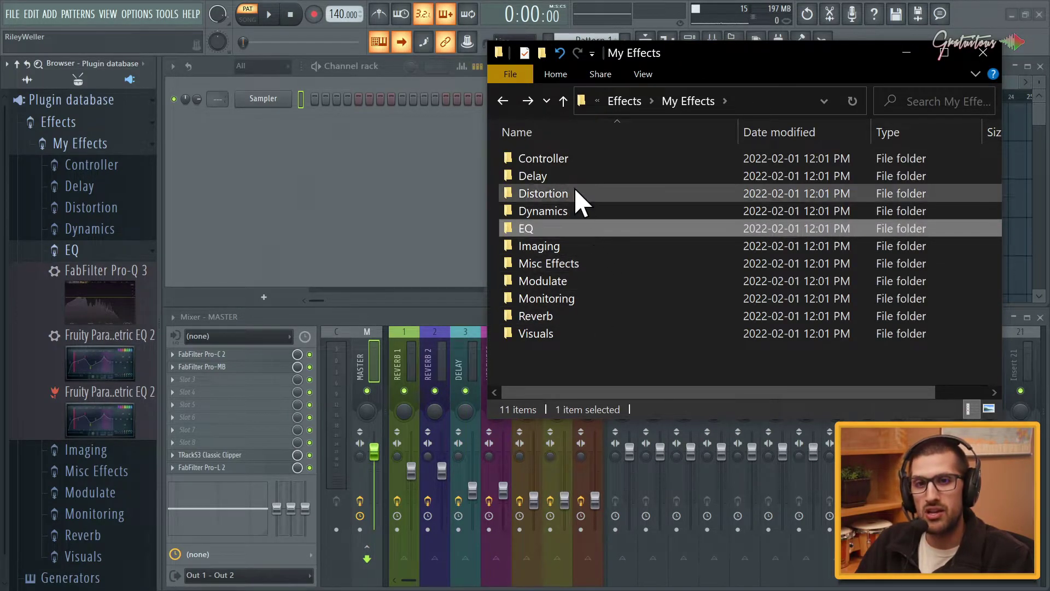
left_click(621, 104)
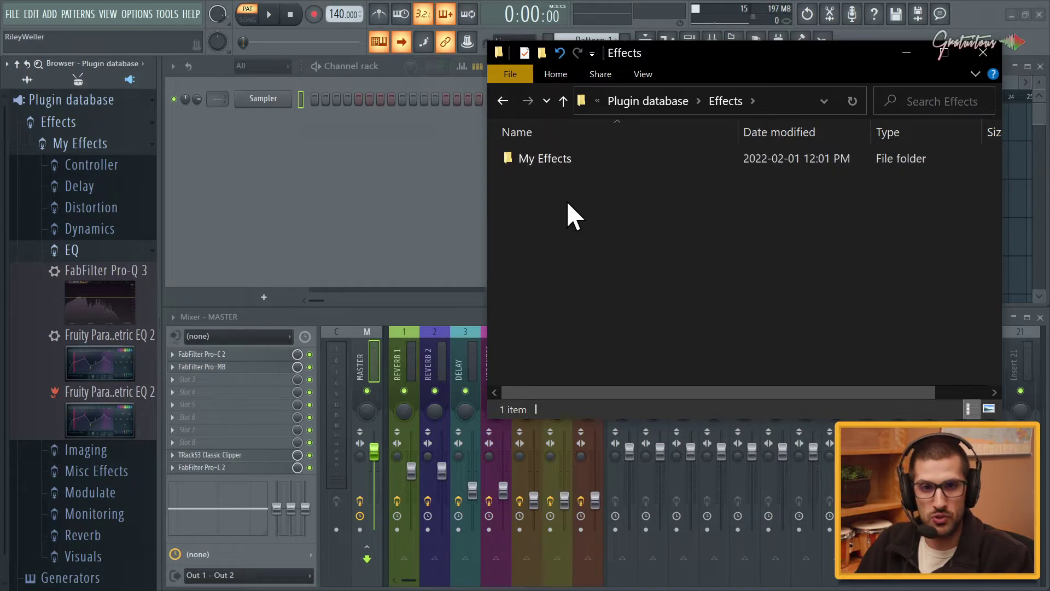
double_click(602, 163)
left_click_drag(564, 350, 564, 156)
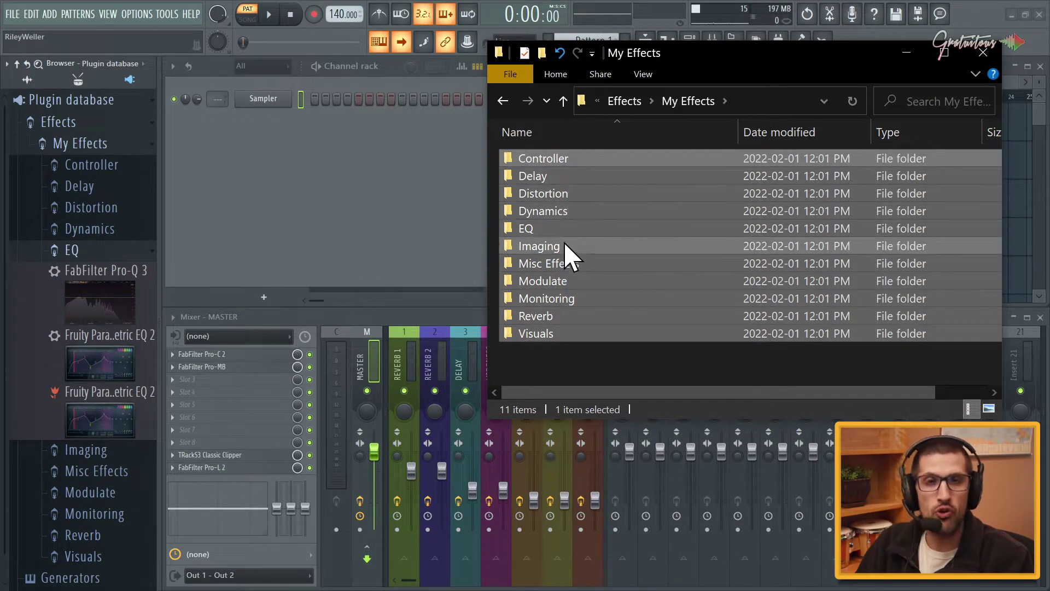
double_click(557, 313)
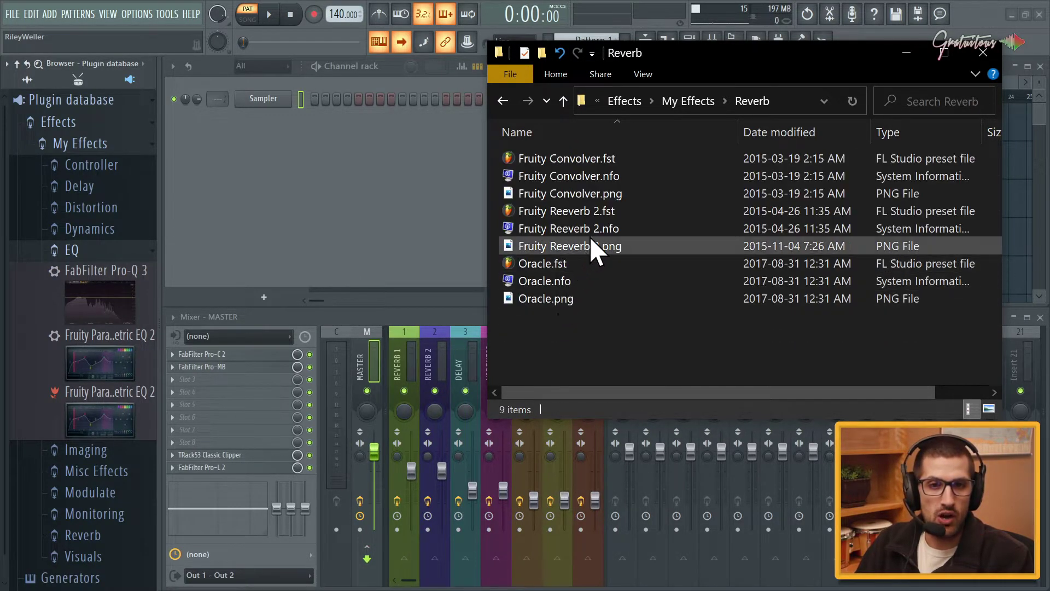
left_click(590, 196)
left_click(586, 298, "ctrl")
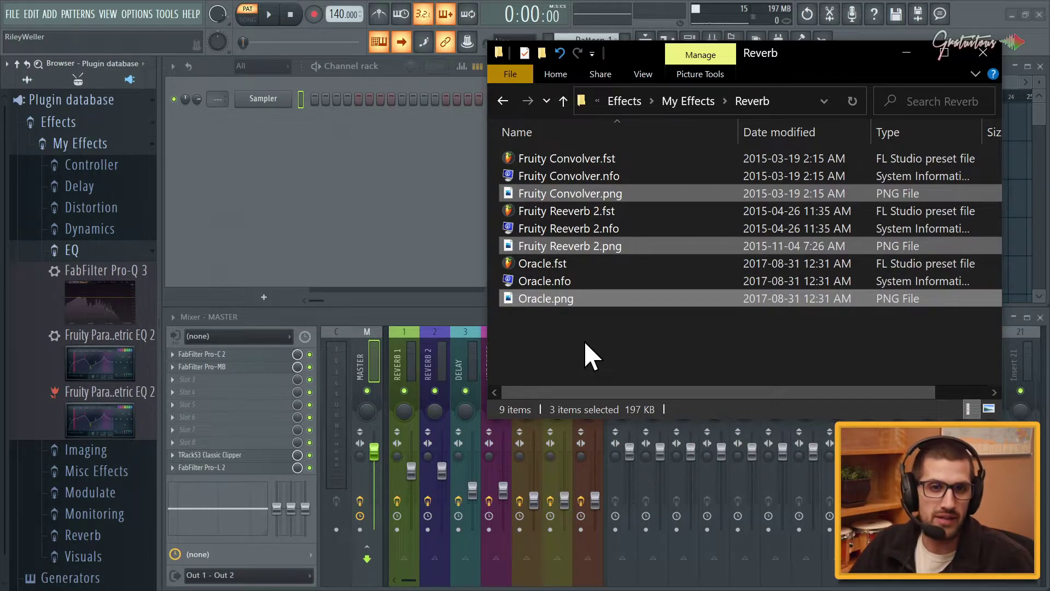
left_click(584, 344)
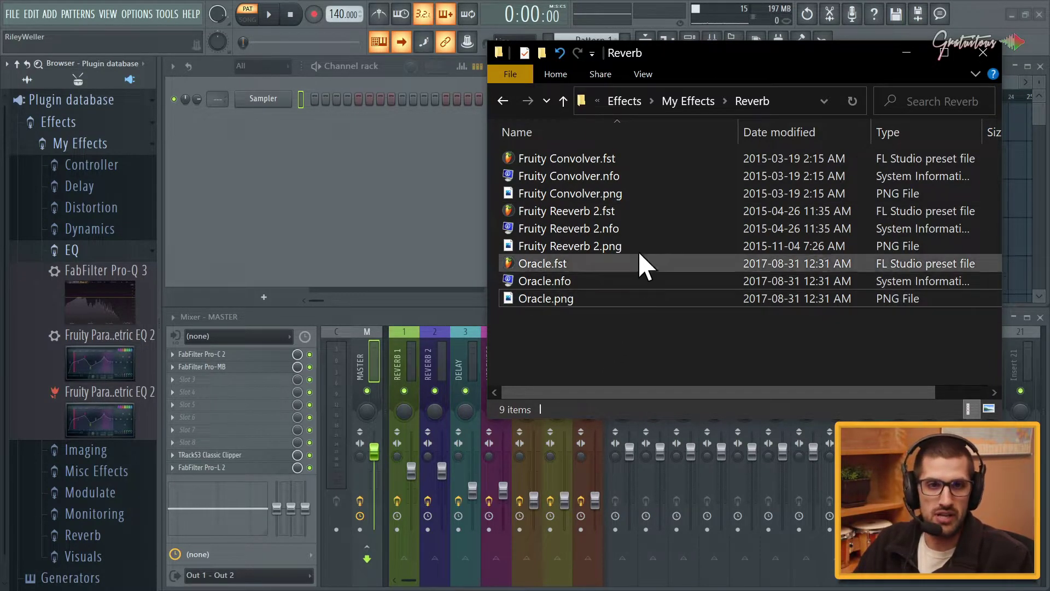
Go up to Plugin database, reopen its Effects folder, and copy that folder's full path.
left_click(629, 101)
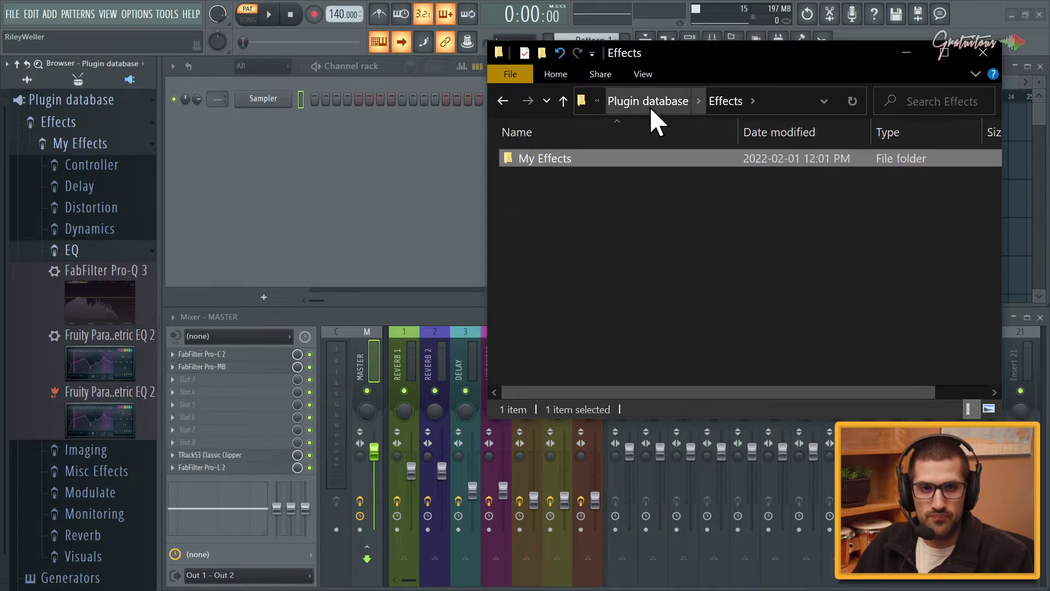
left_click(649, 106)
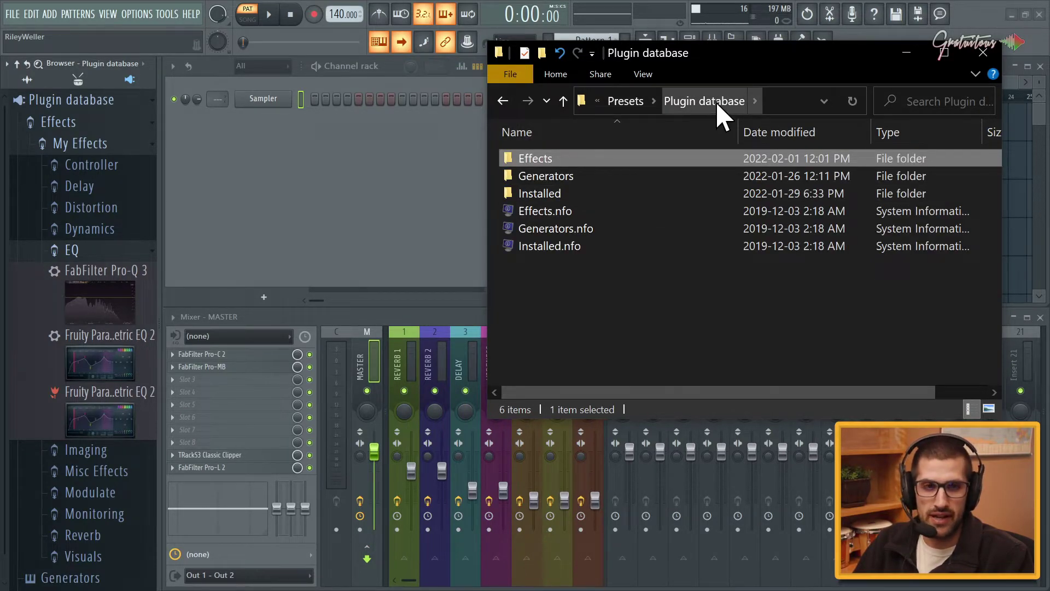
double_click(566, 158)
left_click(816, 101)
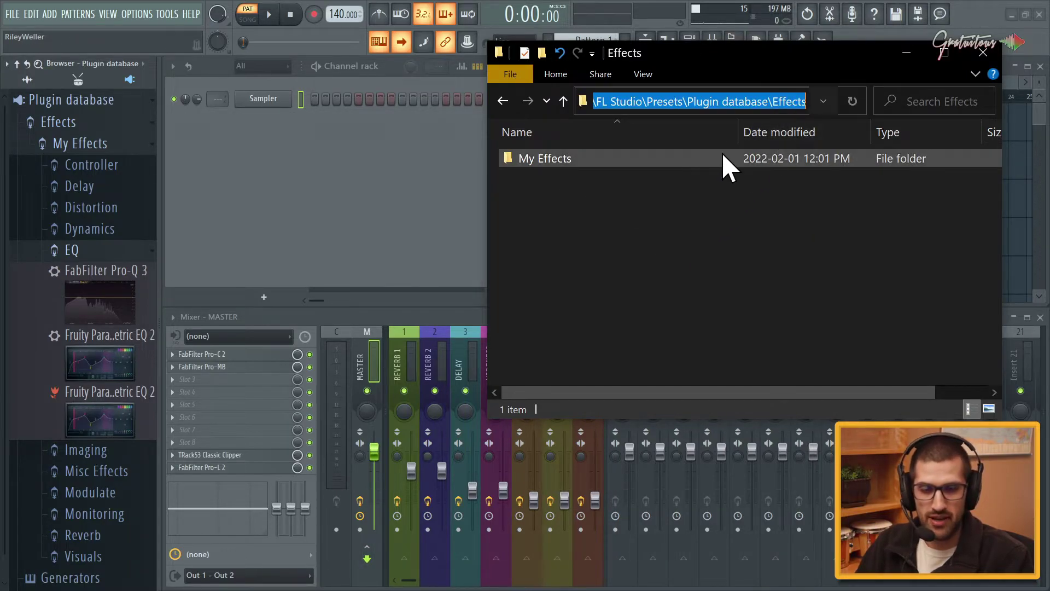
right_click(731, 103)
left_click(787, 152)
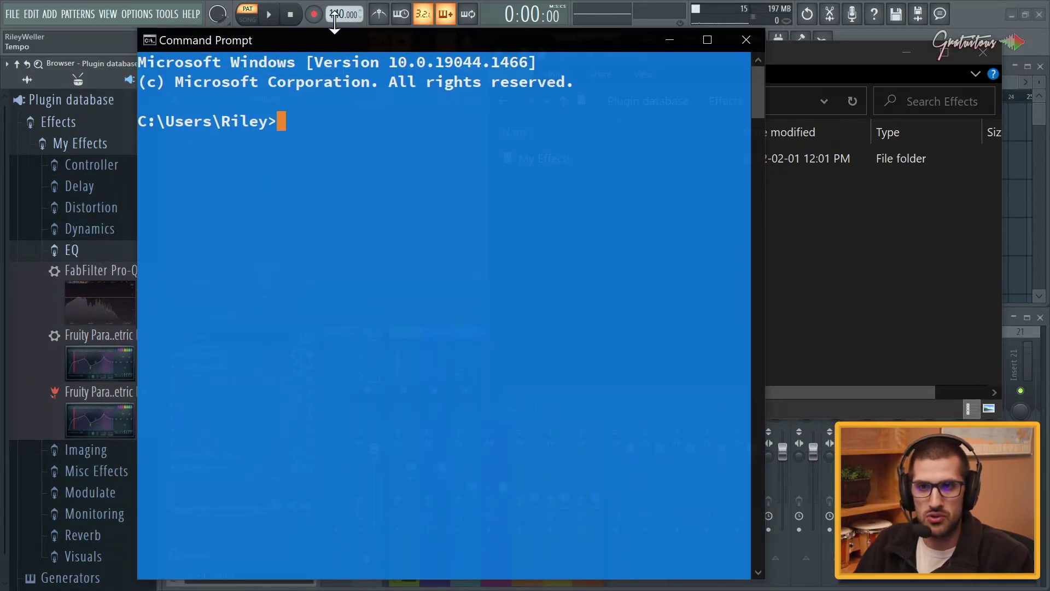
left_click_drag(342, 42, 392, 35)
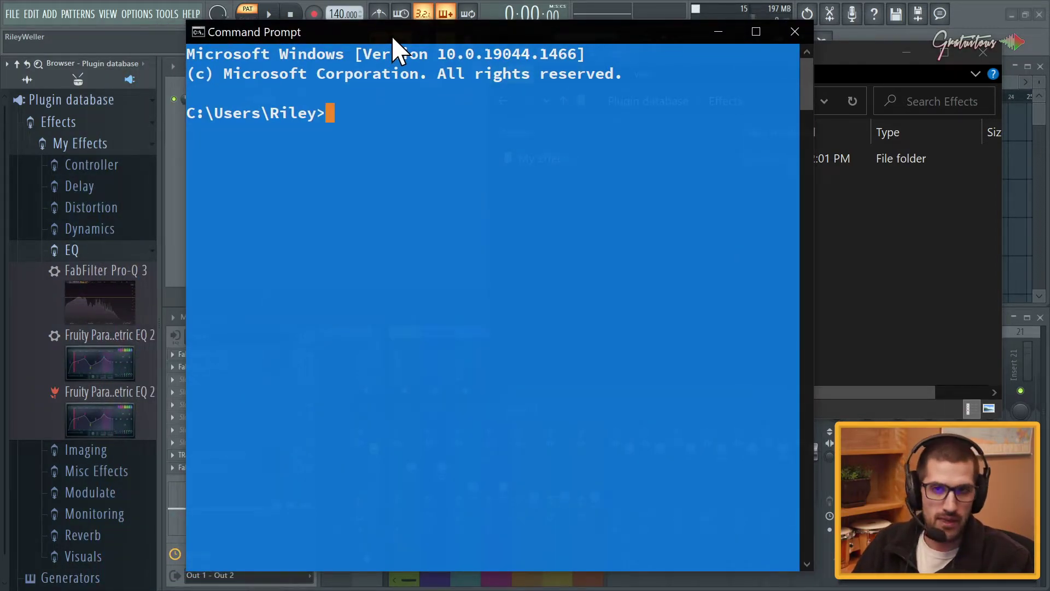
left_click_drag(393, 37, 447, 35)
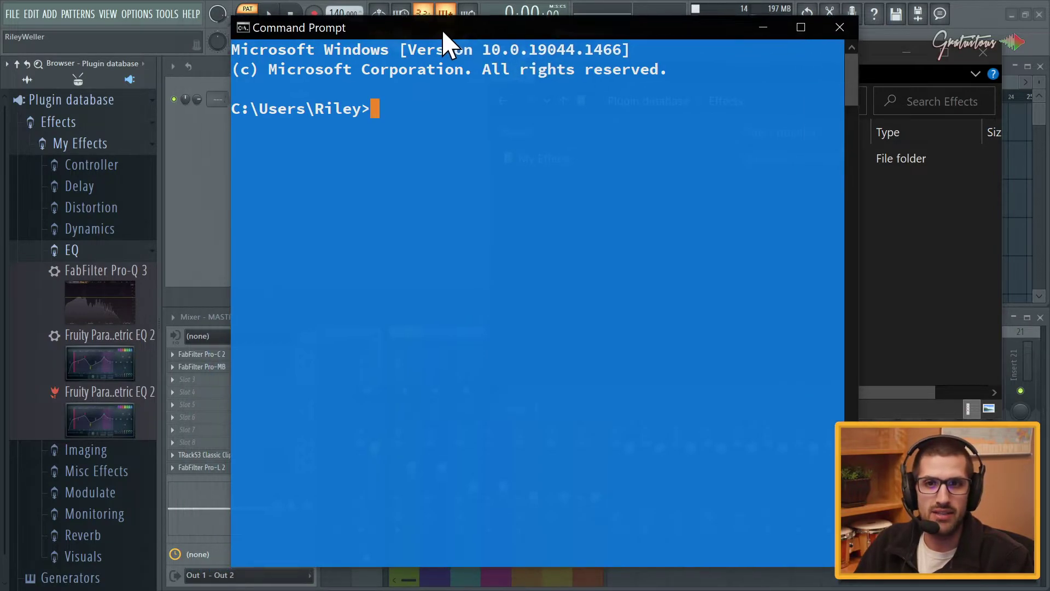
left_click(253, 32)
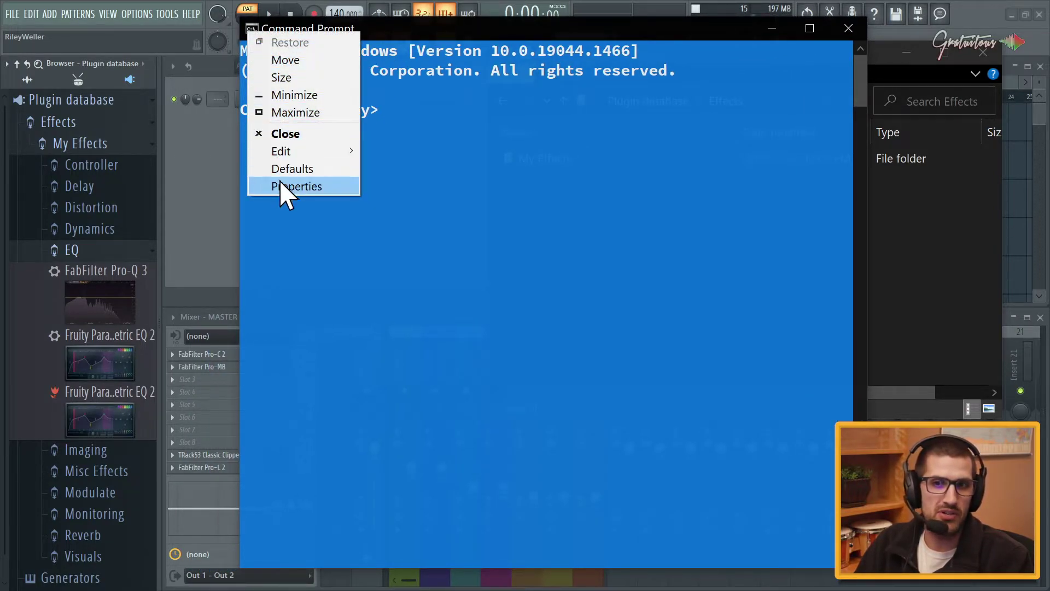
left_click(409, 37)
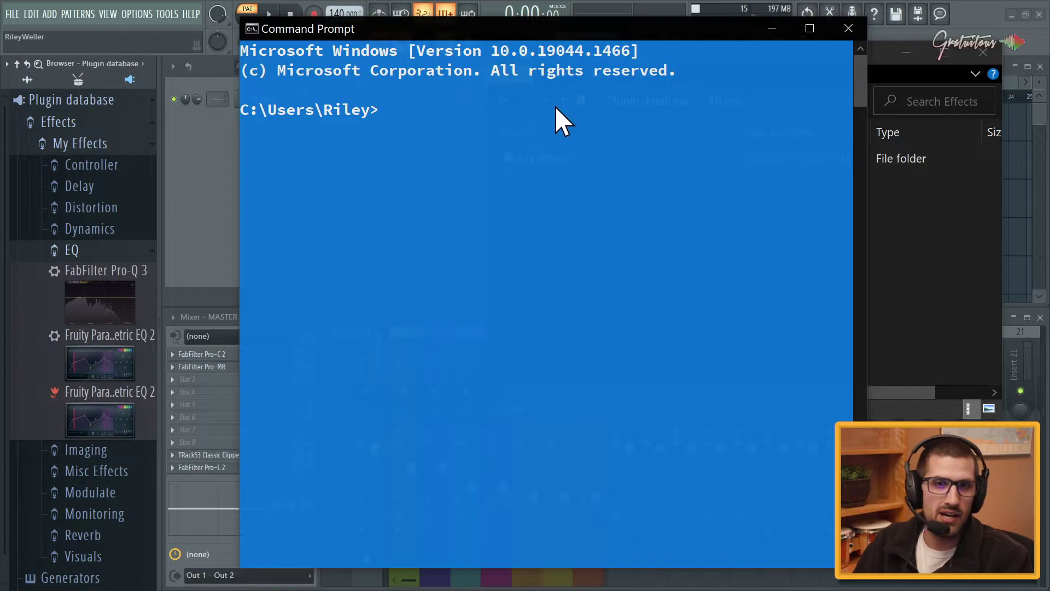
left_click_drag(561, 28, 567, 28)
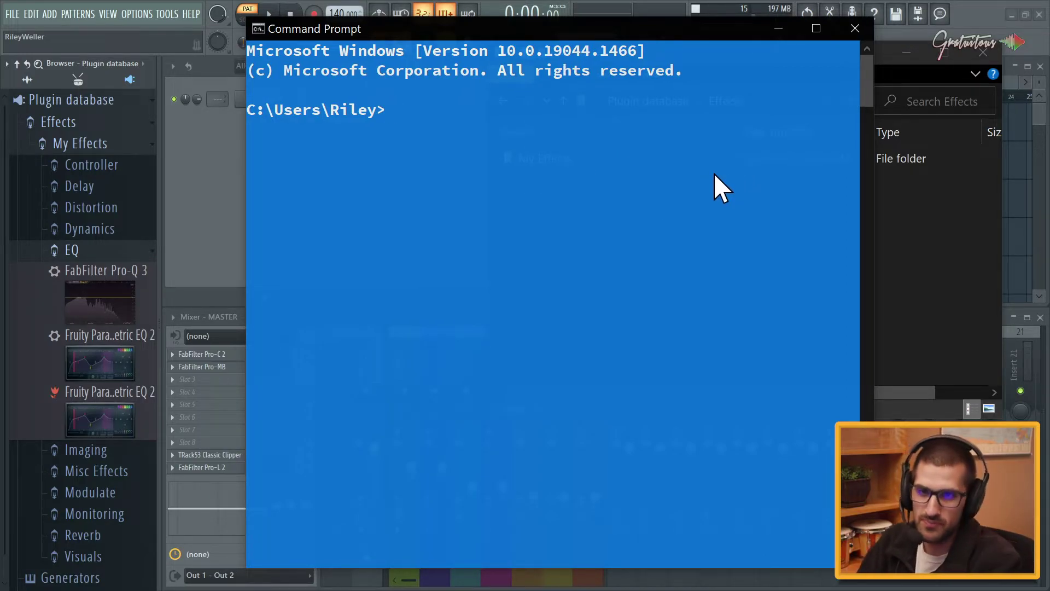
Use cd in Command Prompt to change to the copied Image-Line\FL Studio\Presets\Plugin database\Effects path, enclosed in double quotes.
type("cd \"")
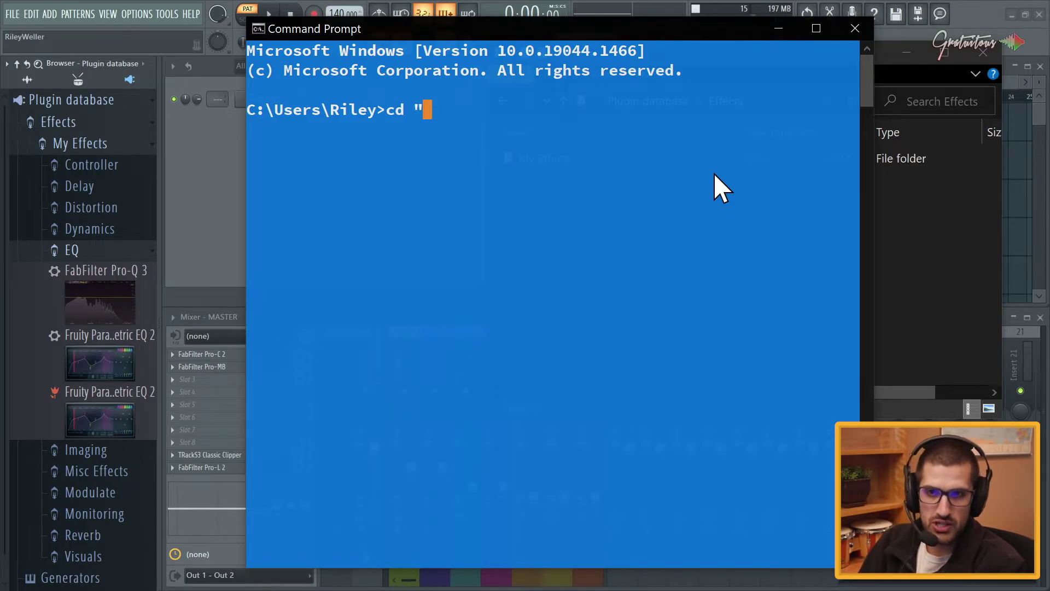
key("ctrl+v")
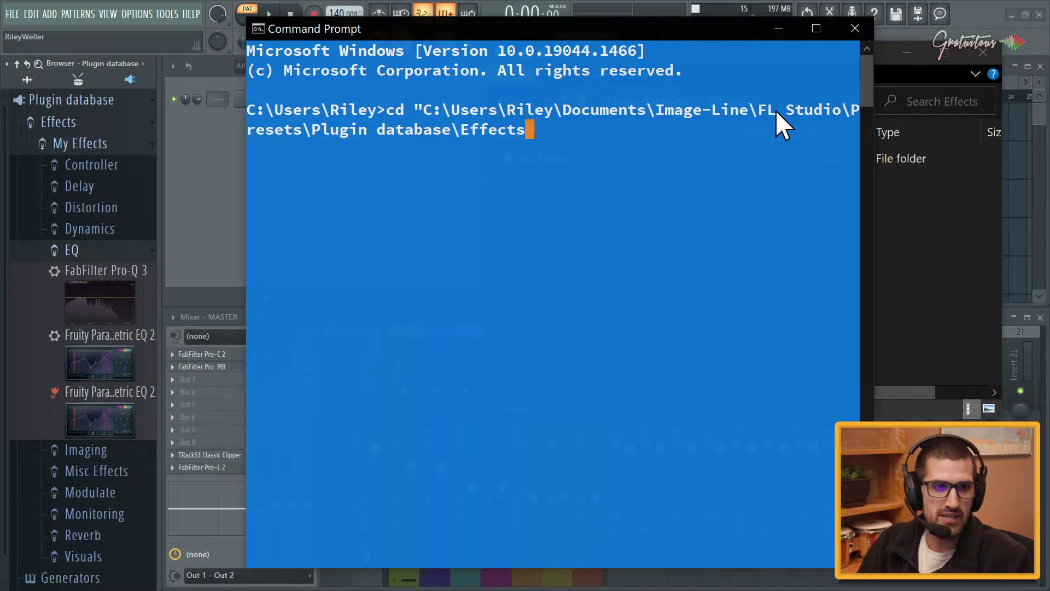
type("\"")
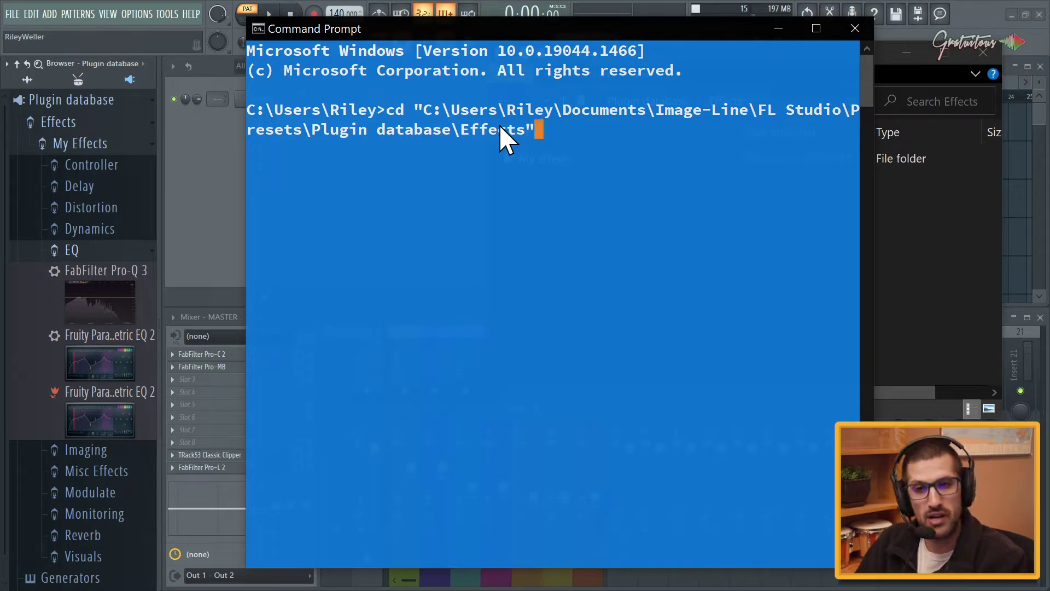
key("Return")
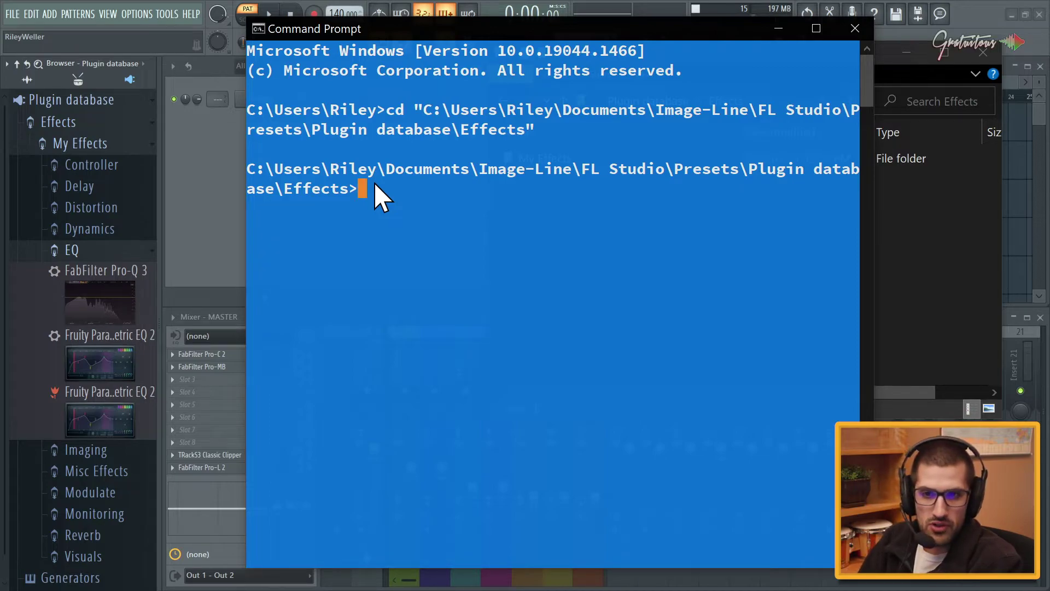
Enter attrib "*.png" +h /s at the Effects prompt in Command Prompt without running it.
type("attrib ")
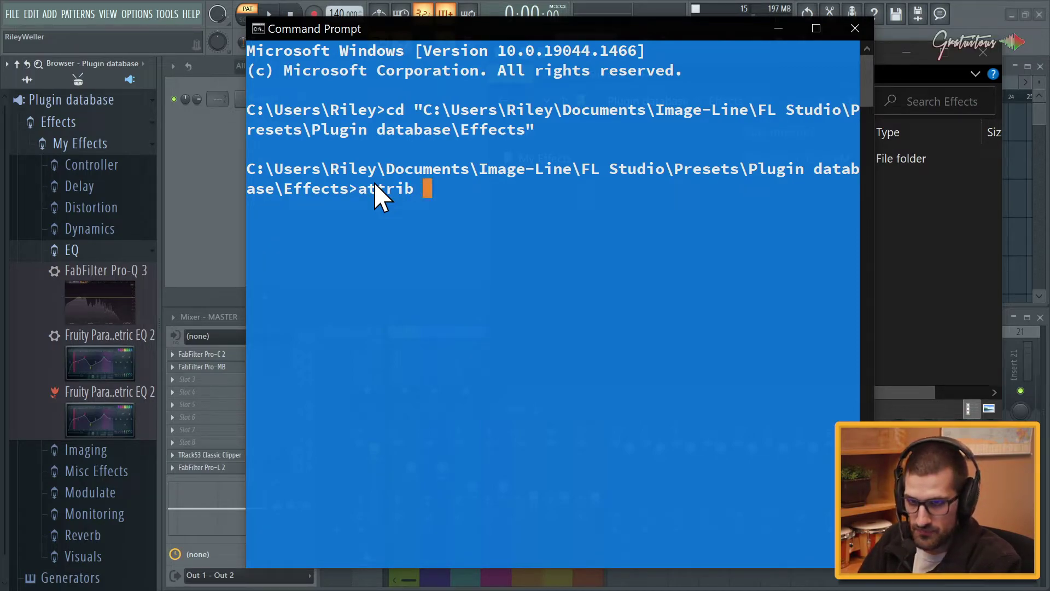
type("\"*")
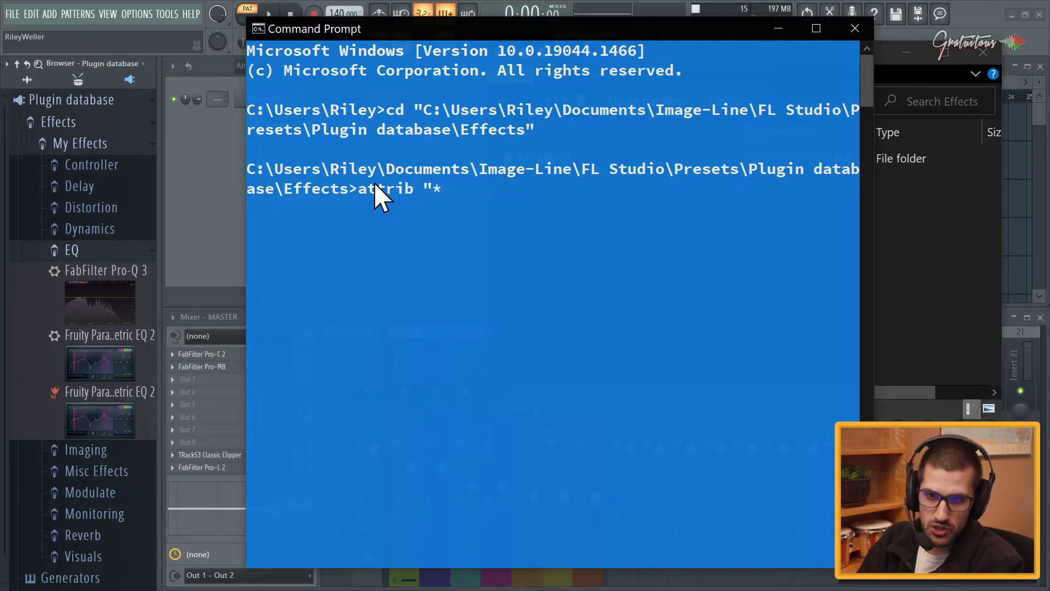
type(".png")
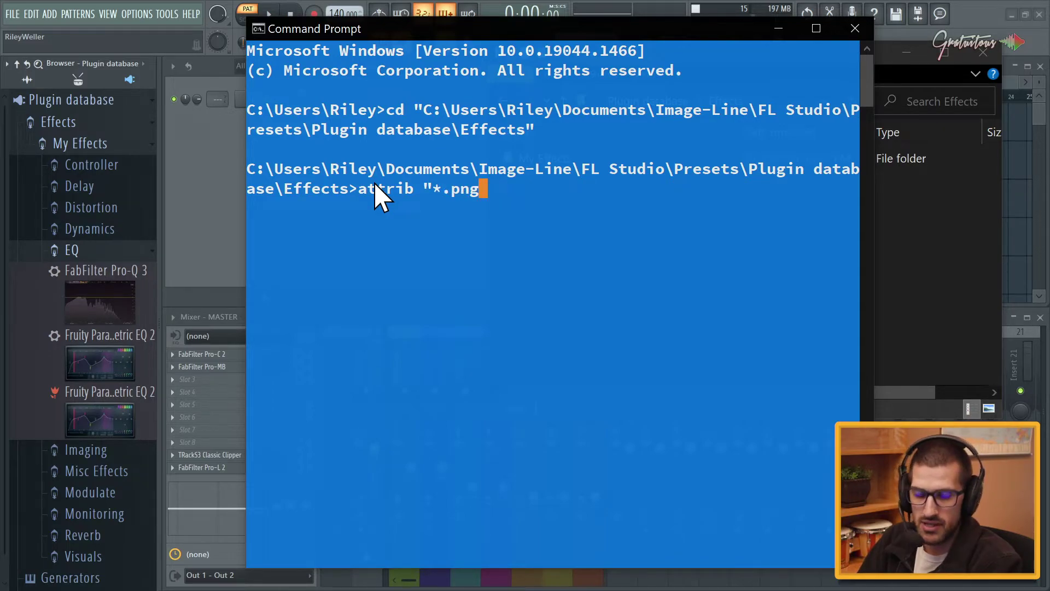
type("\"")
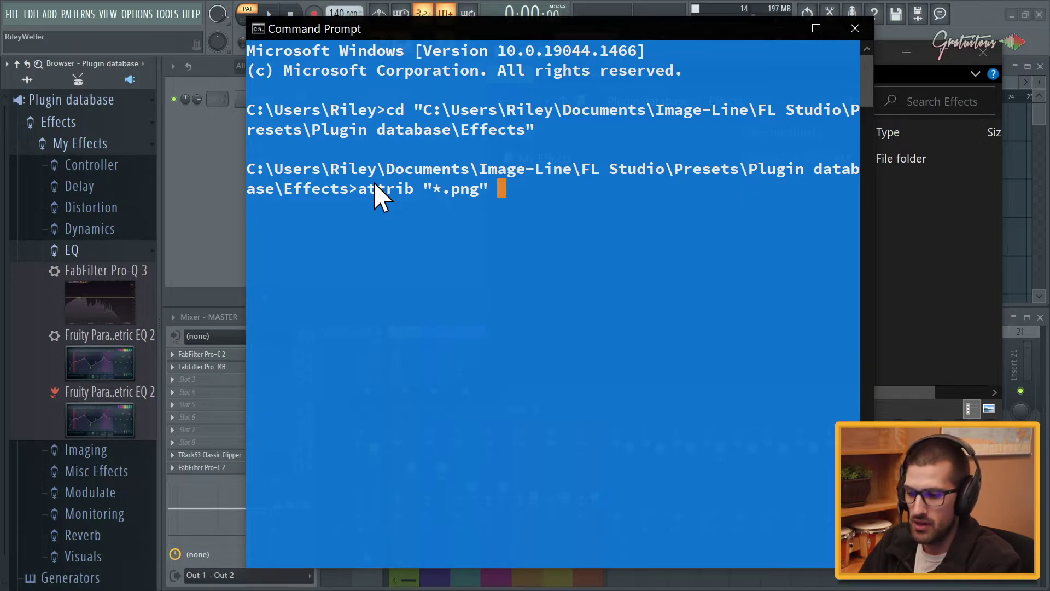
type(" +h")
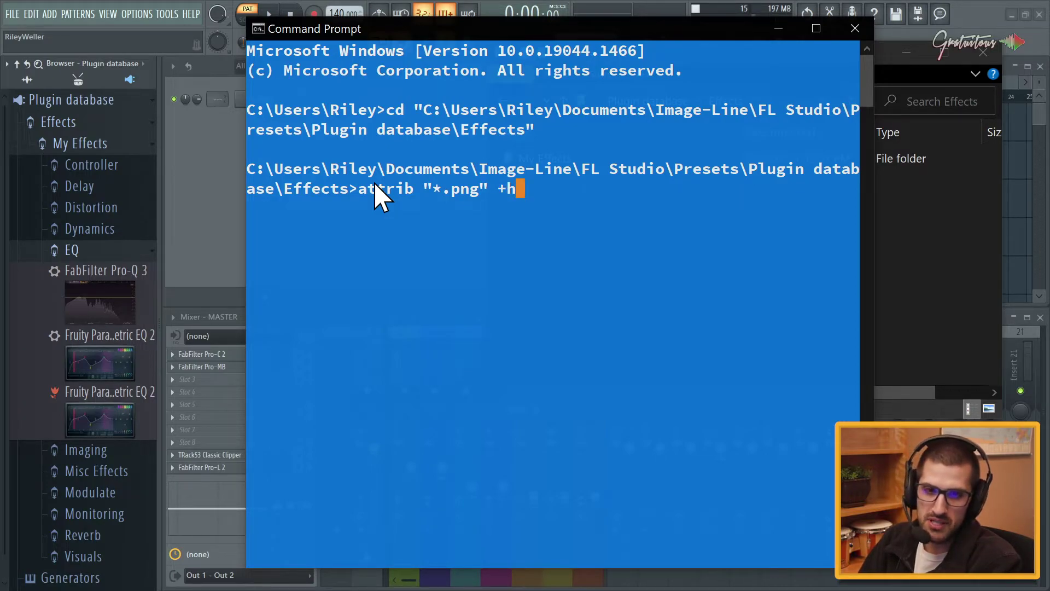
type(" /")
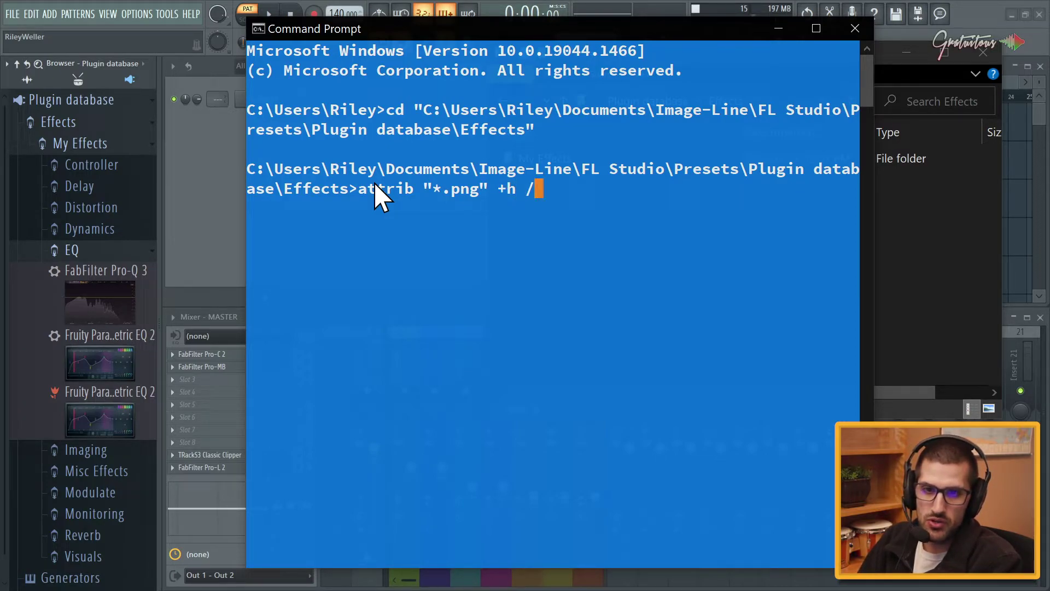
type("s")
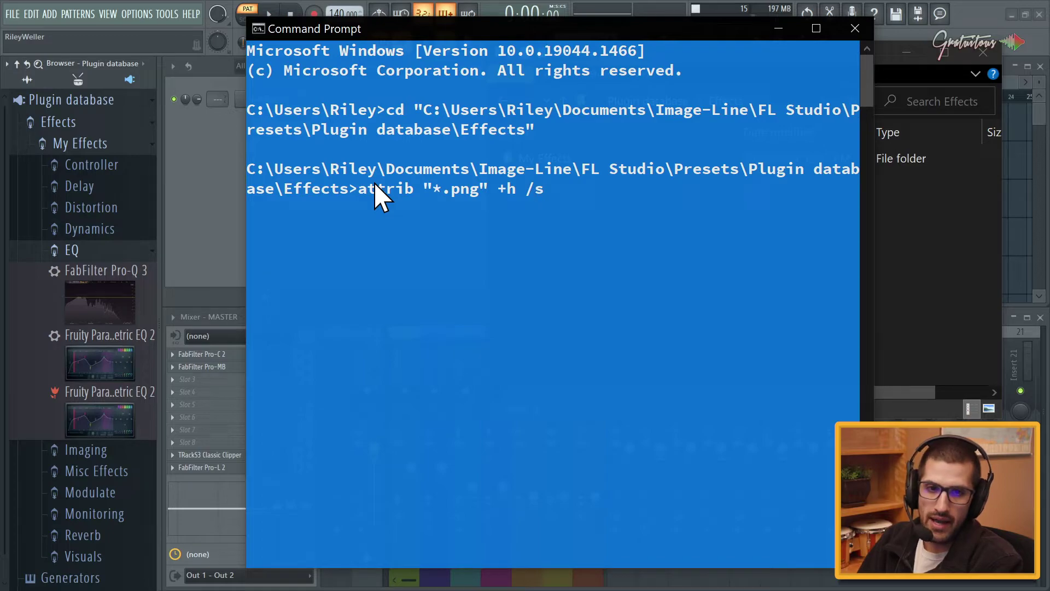
Point out all category folders inside My Effects in File Explorer, then switch to FL Studio and expand Dynamics instead of EQ in the browser.
left_click(876, 187)
double_click(572, 160)
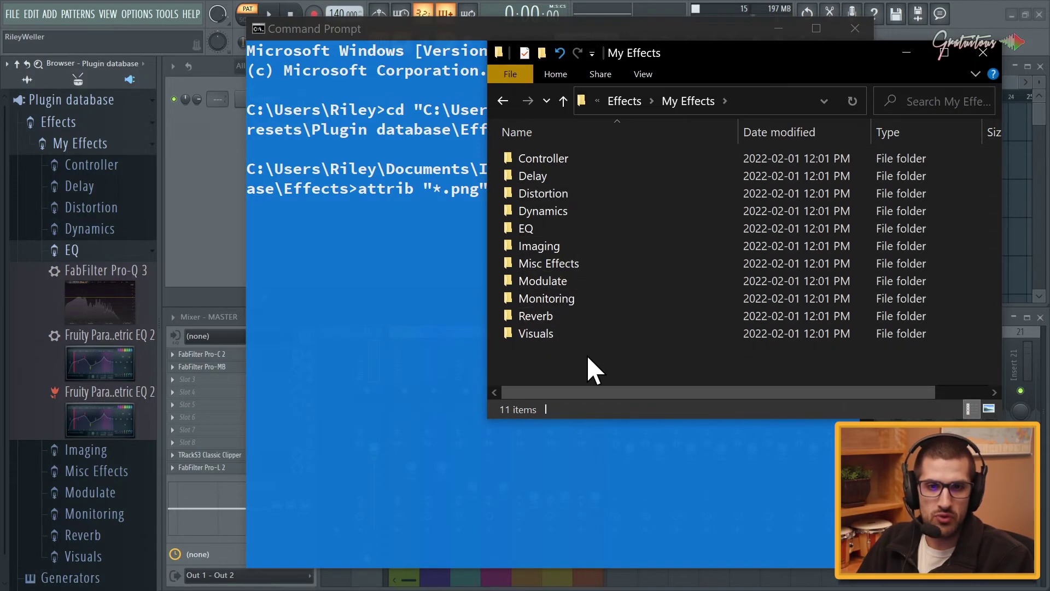
left_click_drag(587, 354, 560, 154)
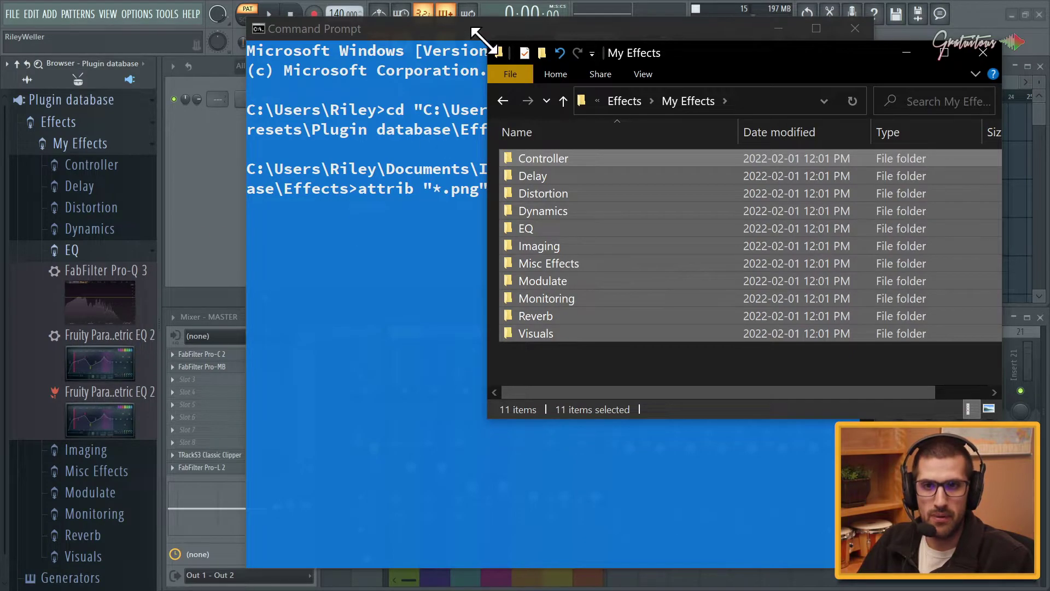
left_click(450, 58)
left_click(103, 244)
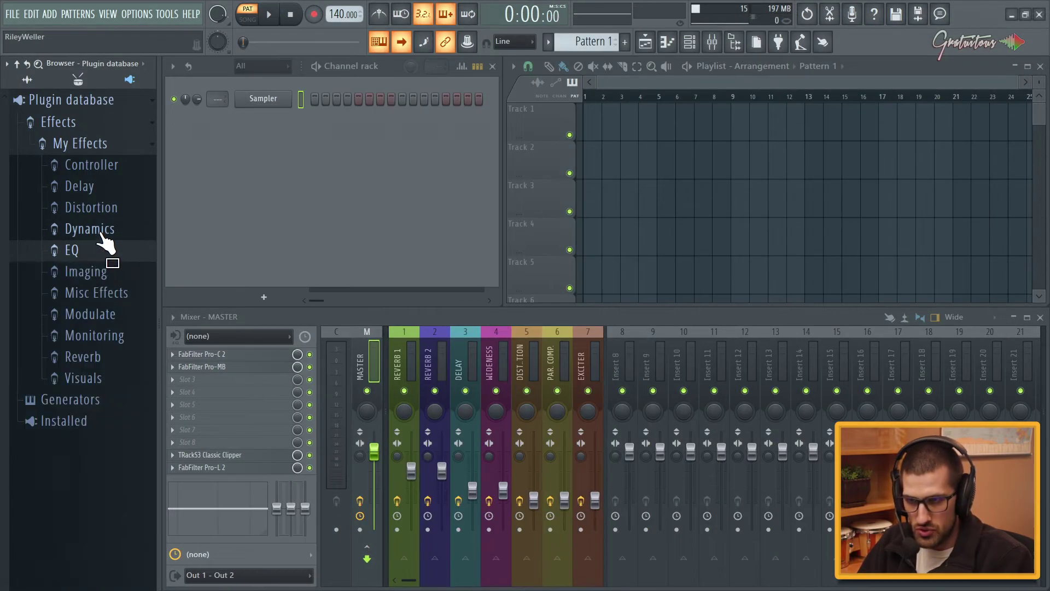
left_click(101, 234)
Return to Command Prompt, run the entered attrib command on Effects, and look through the Dynamics plugin list in FL Studio's browser.
key("alt+Tab")
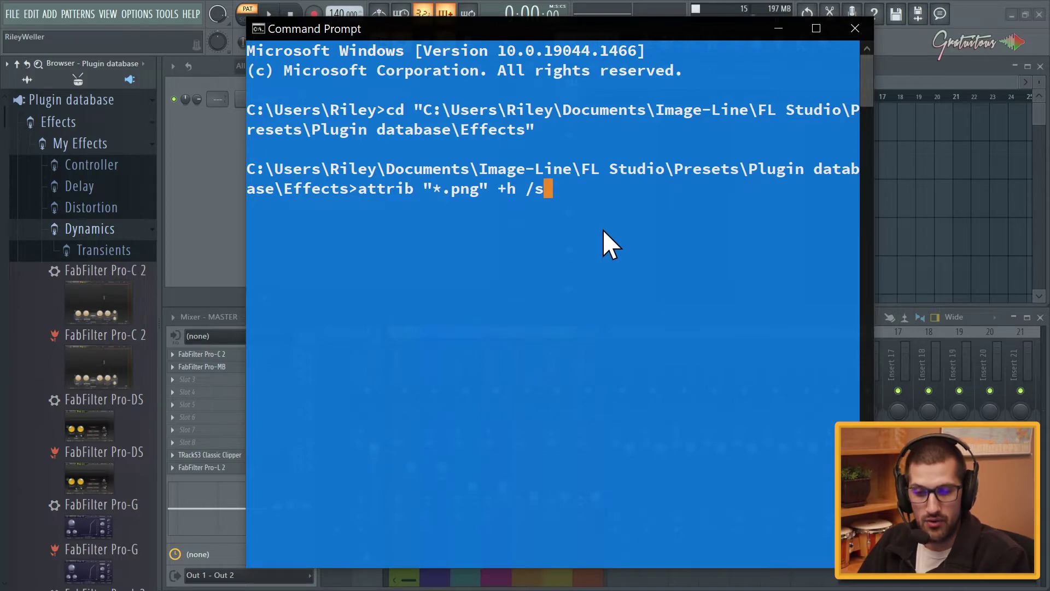
key("Return")
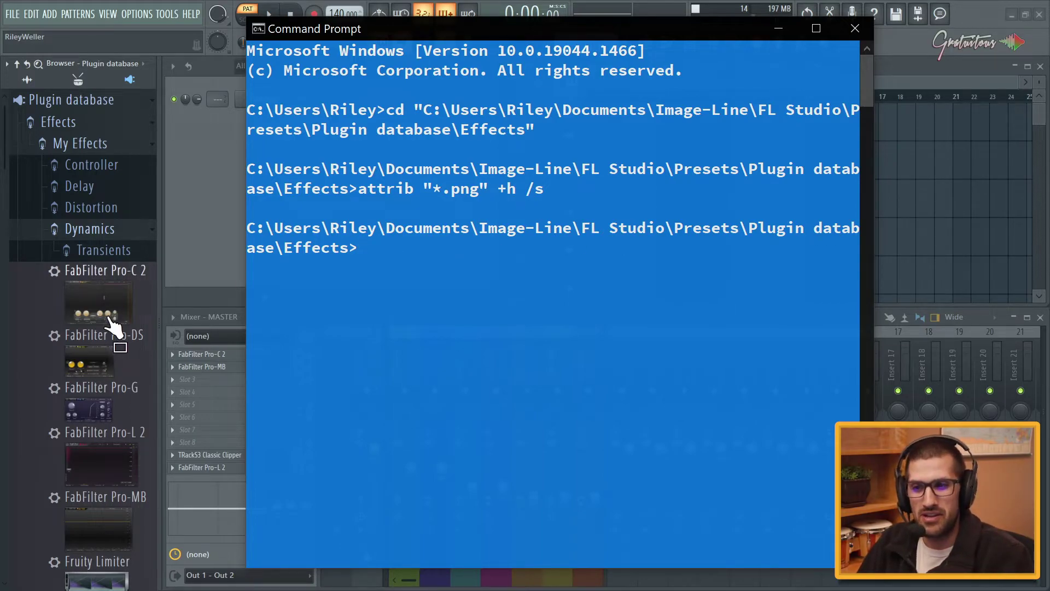
scroll(109, 331, "down", 6)
scroll(113, 388, "up", 6)
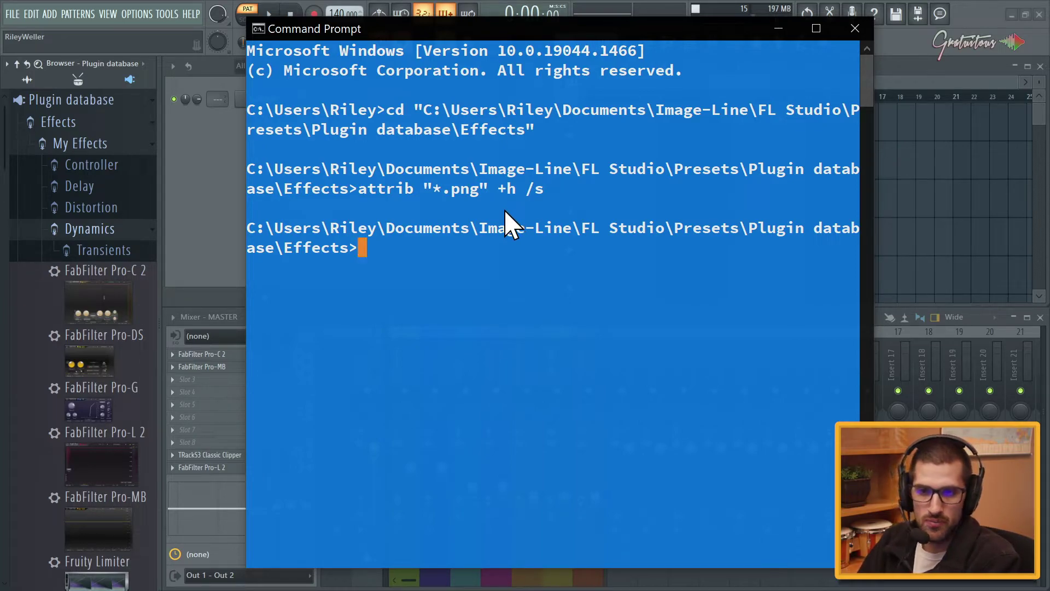
Go up to Plugin database with cd .. and cycle a new cd command through the Effects and Generators folder names.
type("cd ..")
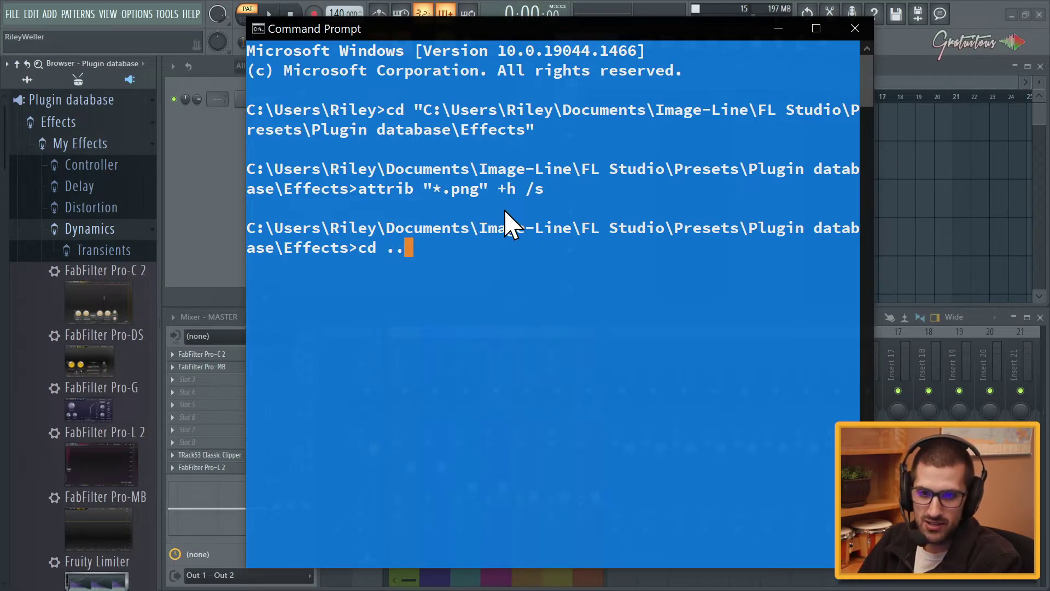
key("Return")
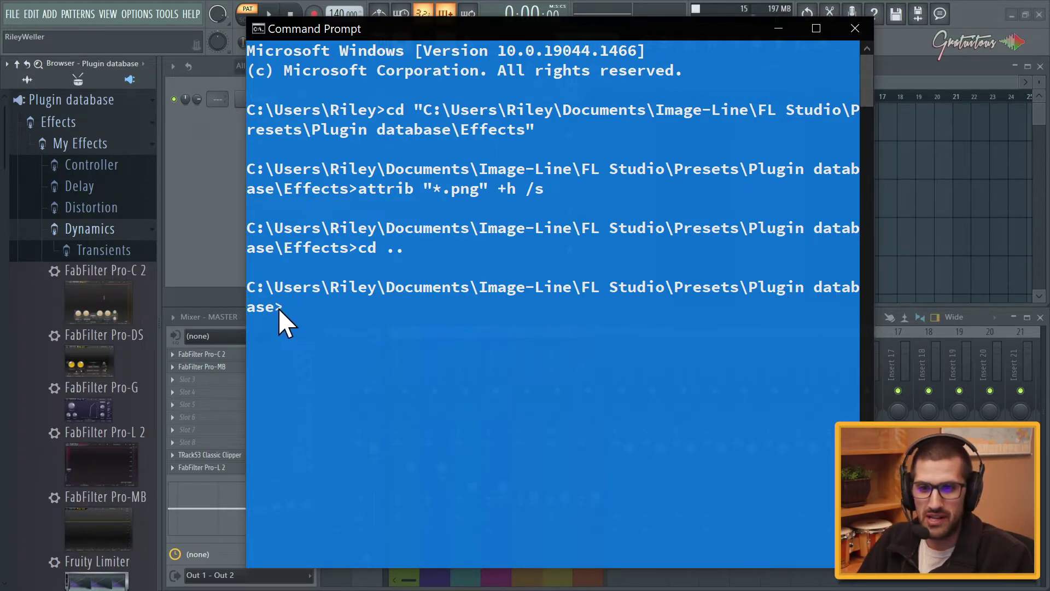
type("cd Effects")
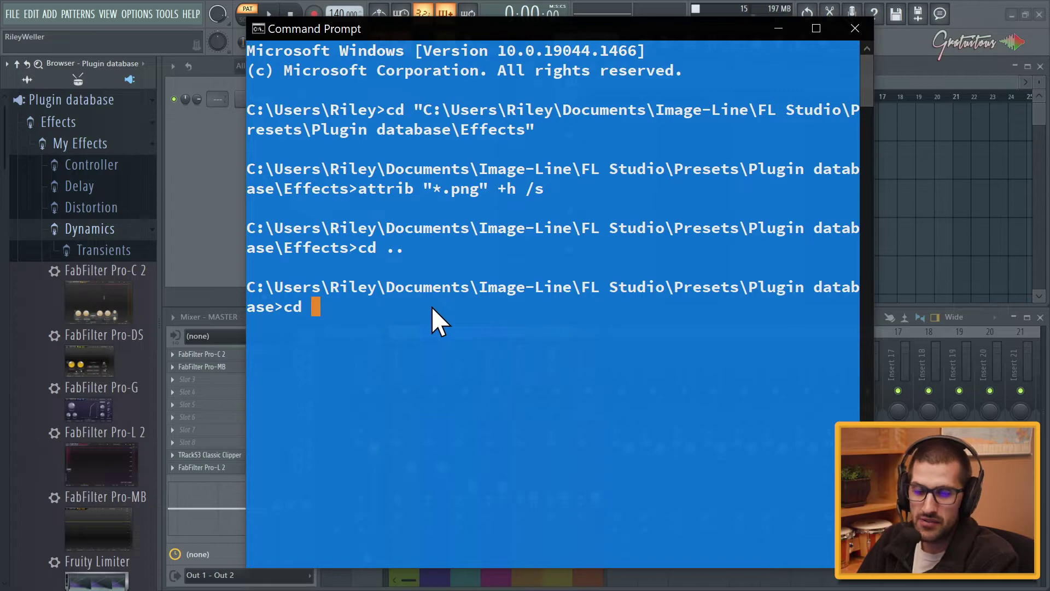
key("Tab")
key("Tab")
key("shift+Tab")
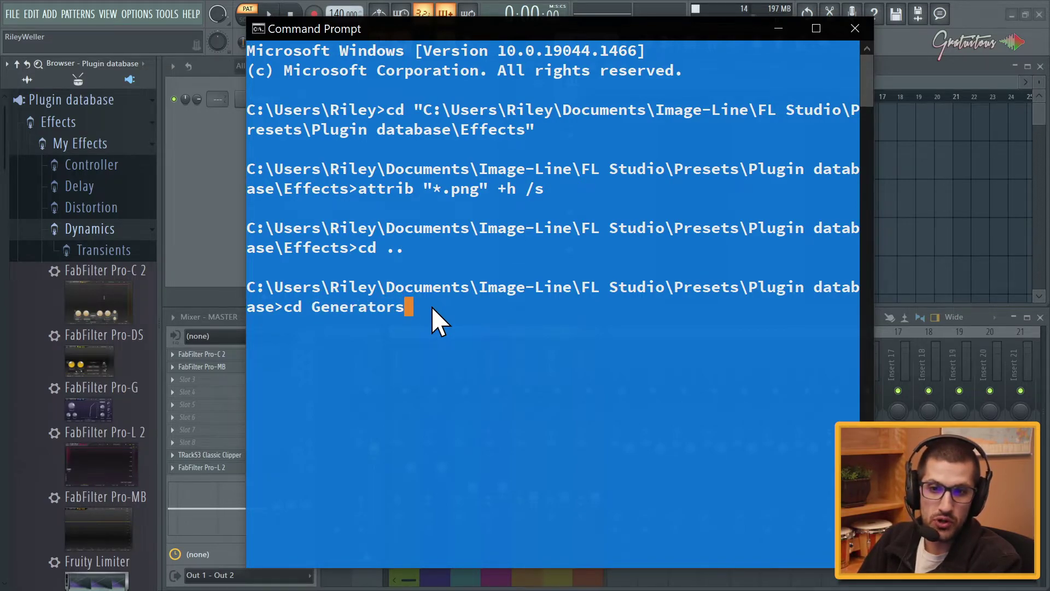
key("Tab")
key("Tab")
key("Tab")
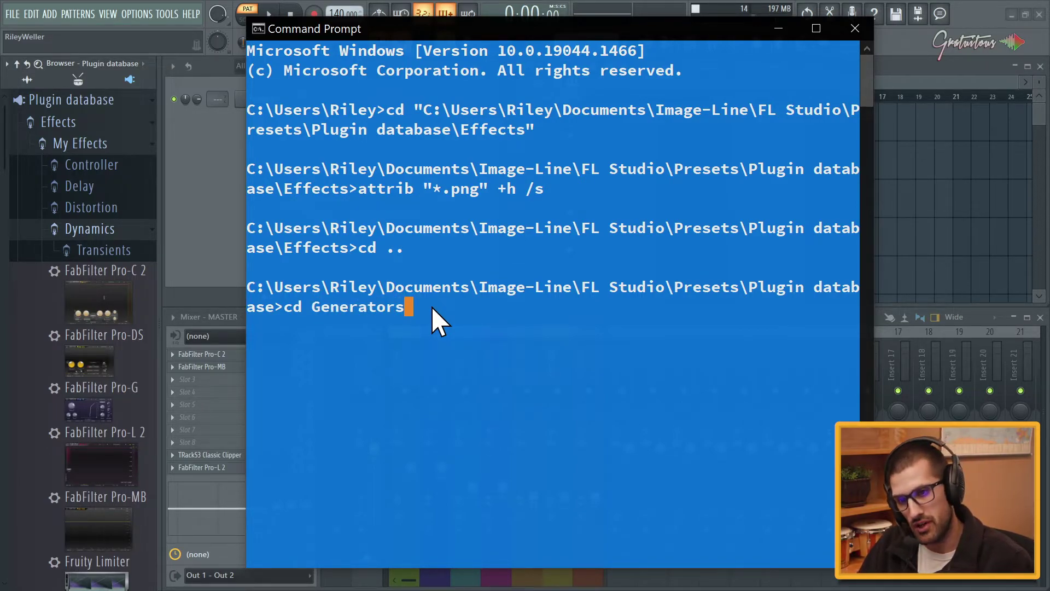
key("Tab")
key("Tab")
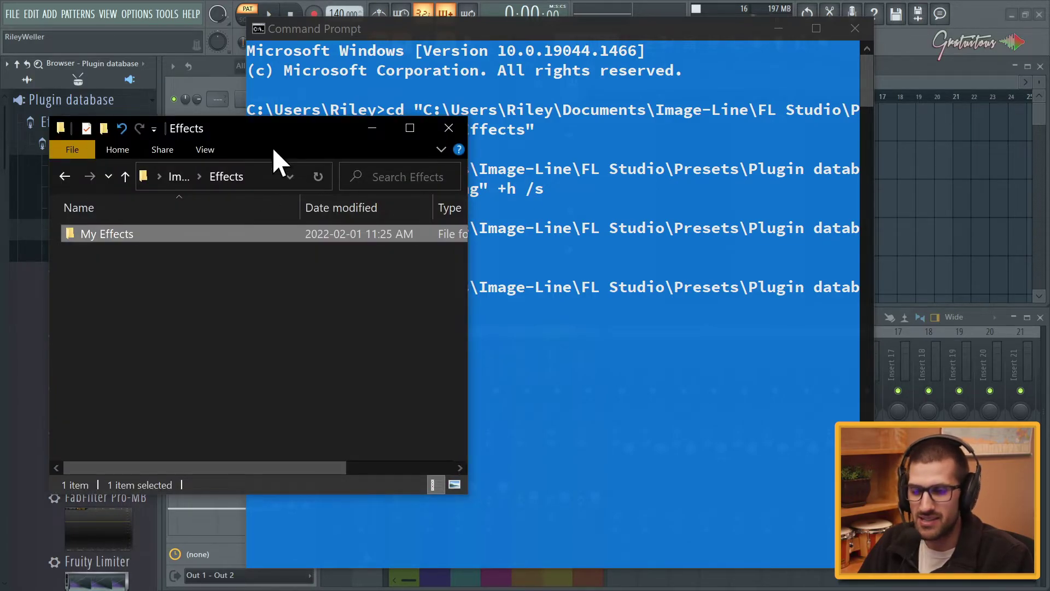
Close the extra Effects window, go up to Plugin database in File Explorer, and compare its folders with the cd command in Command Prompt.
left_click(448, 127)
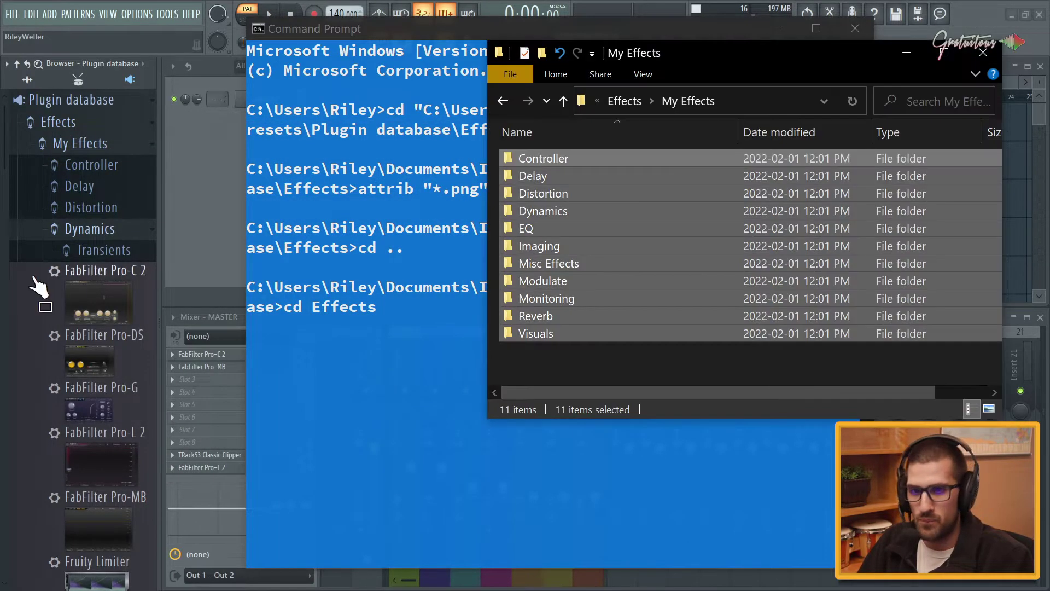
key("alt+Up")
key("alt+Up")
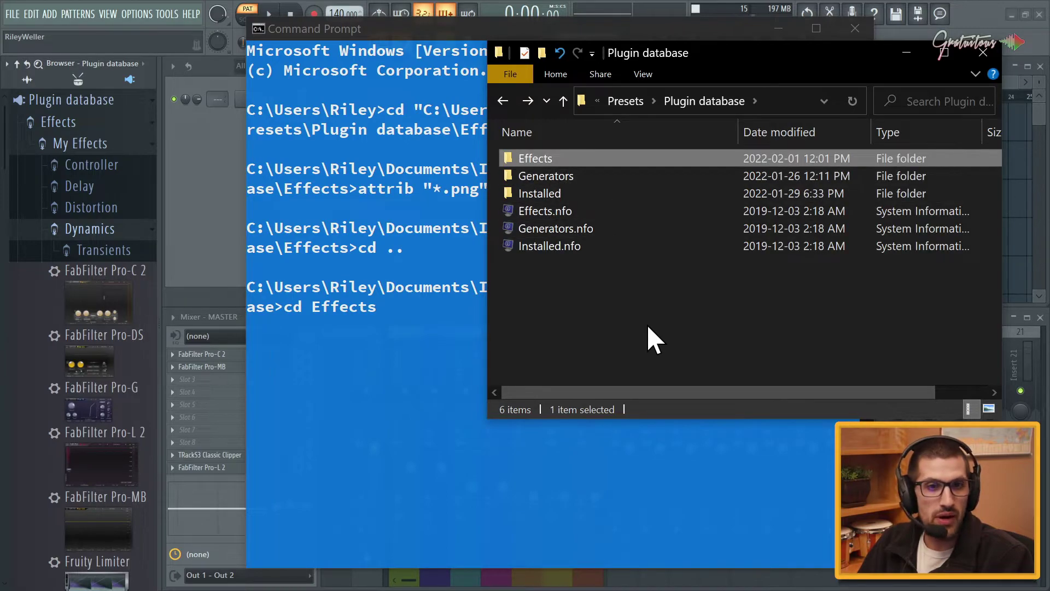
left_click_drag(700, 50, 629, 30)
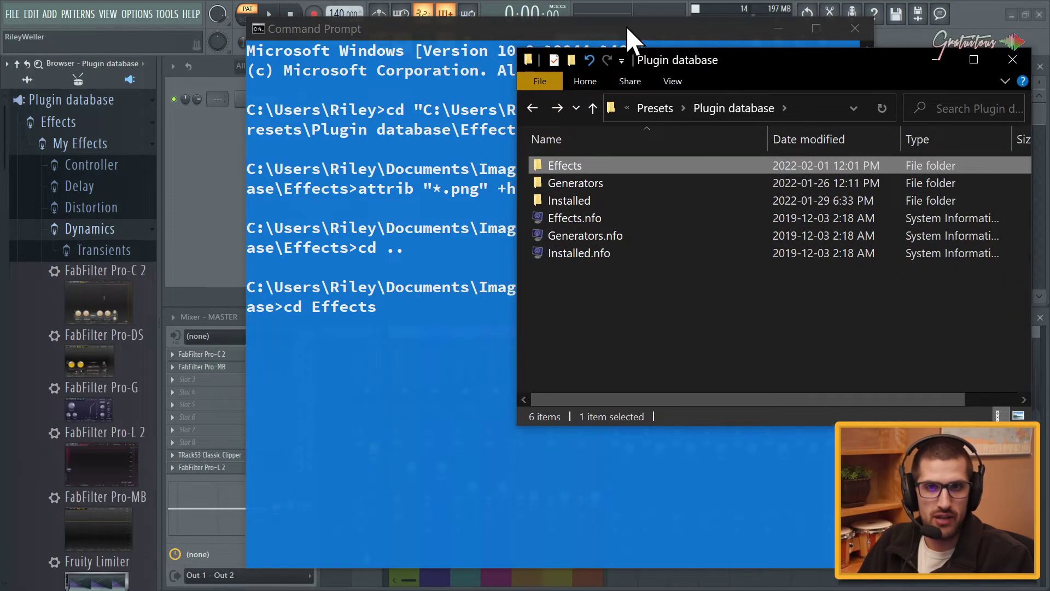
left_click(627, 29)
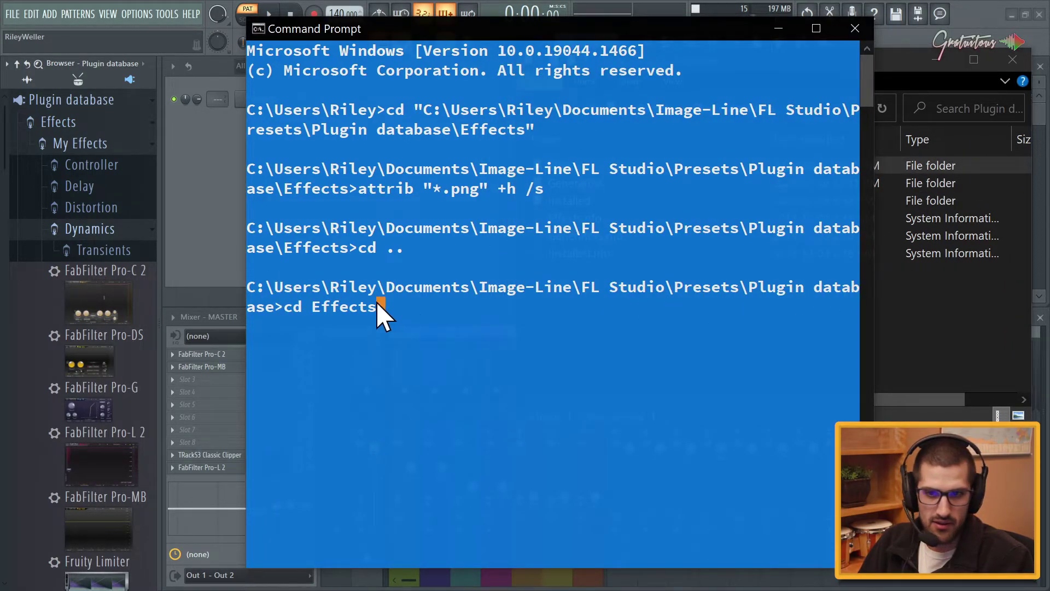
left_click(905, 310)
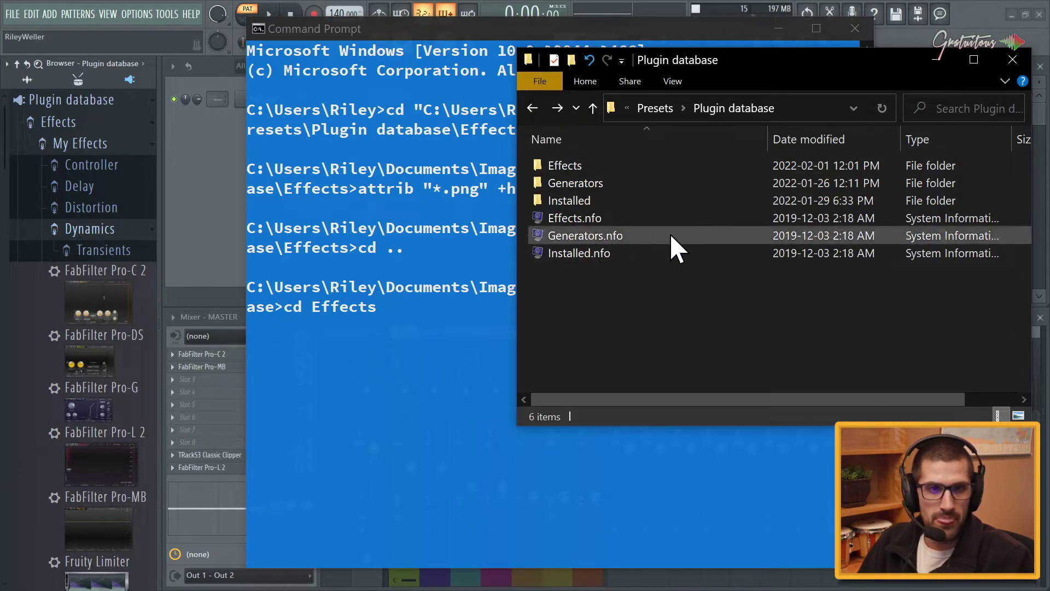
left_click(443, 26)
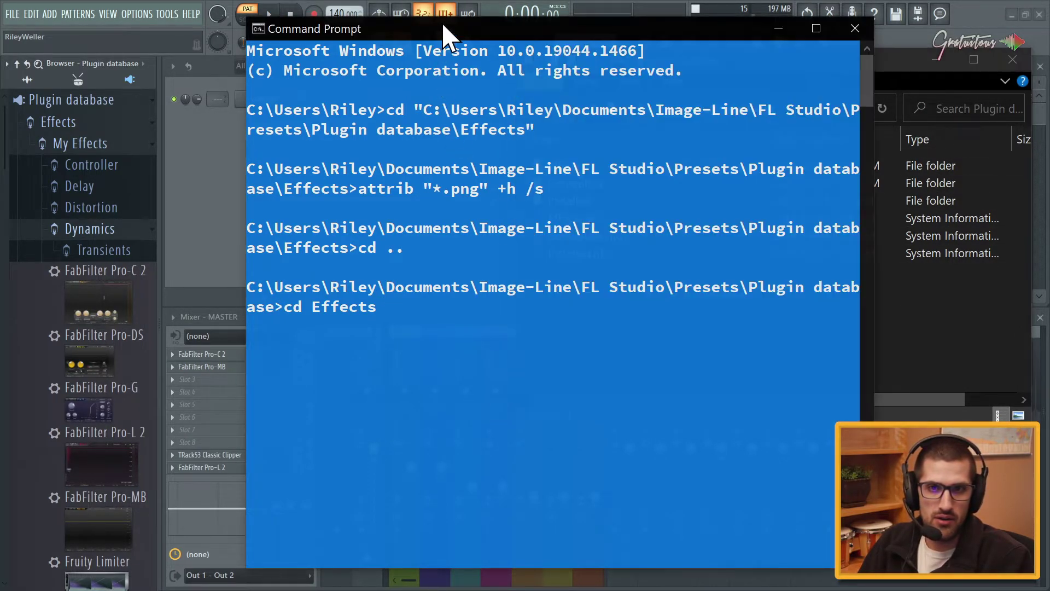
Change to the Generators folder with cd and recall attrib "*.png" +h /s at its prompt without running it.
key("Tab")
key("Return")
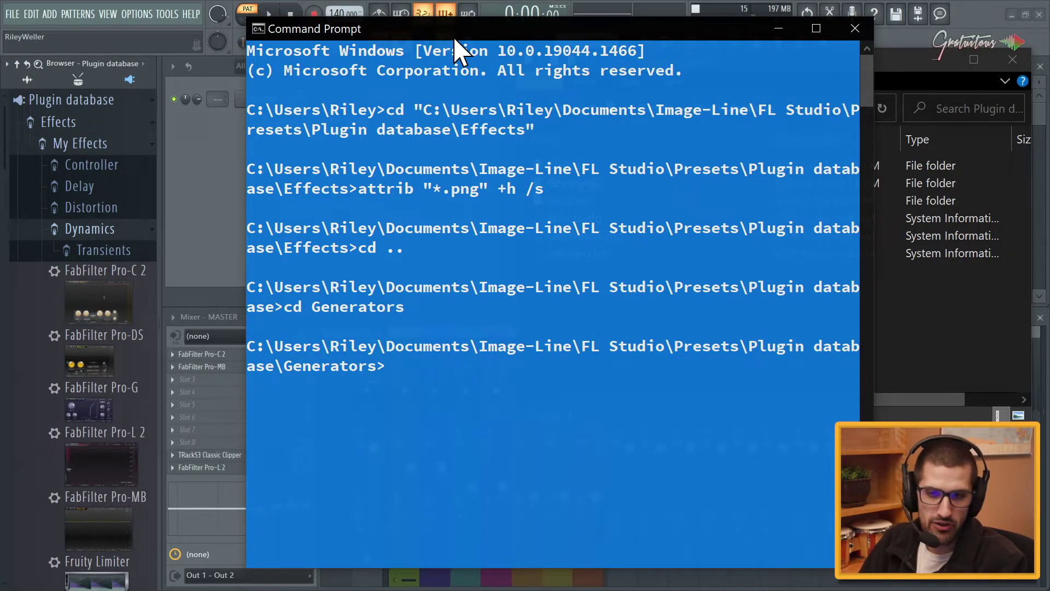
key("Up")
key("Up")
key("Up")
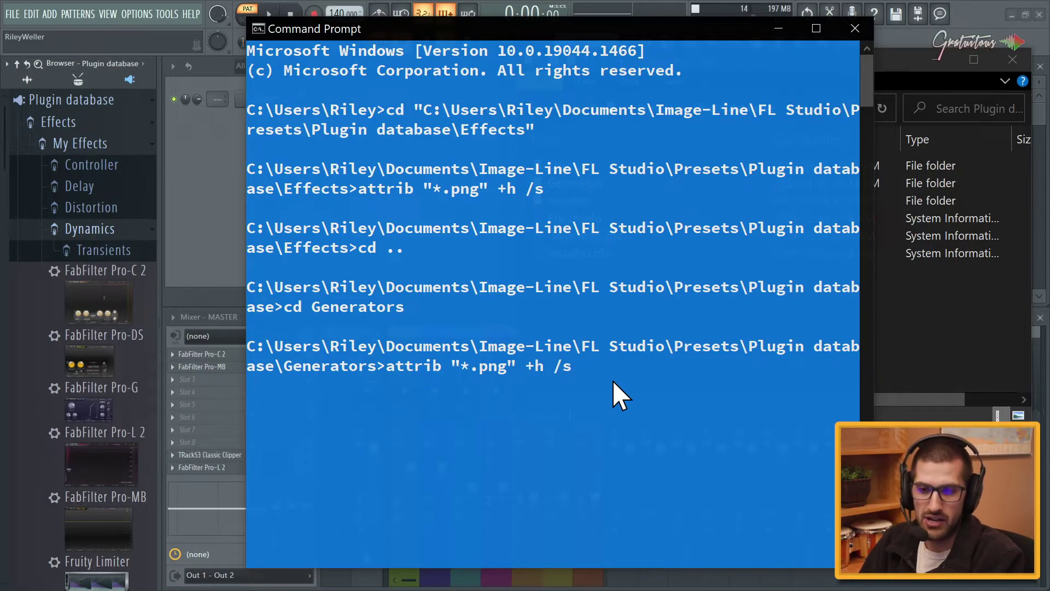
Switch to FL Studio and check the plugin entries in the Imaging and Modulate folders under My Effects.
left_click(105, 146)
left_click(102, 151)
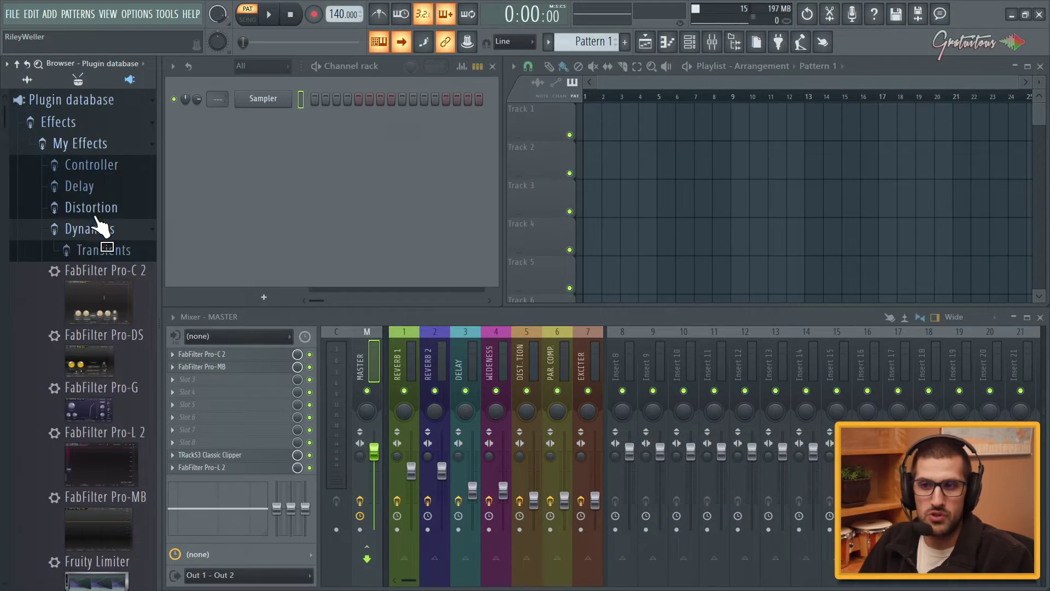
scroll(109, 284, "down", 10)
left_click(99, 431)
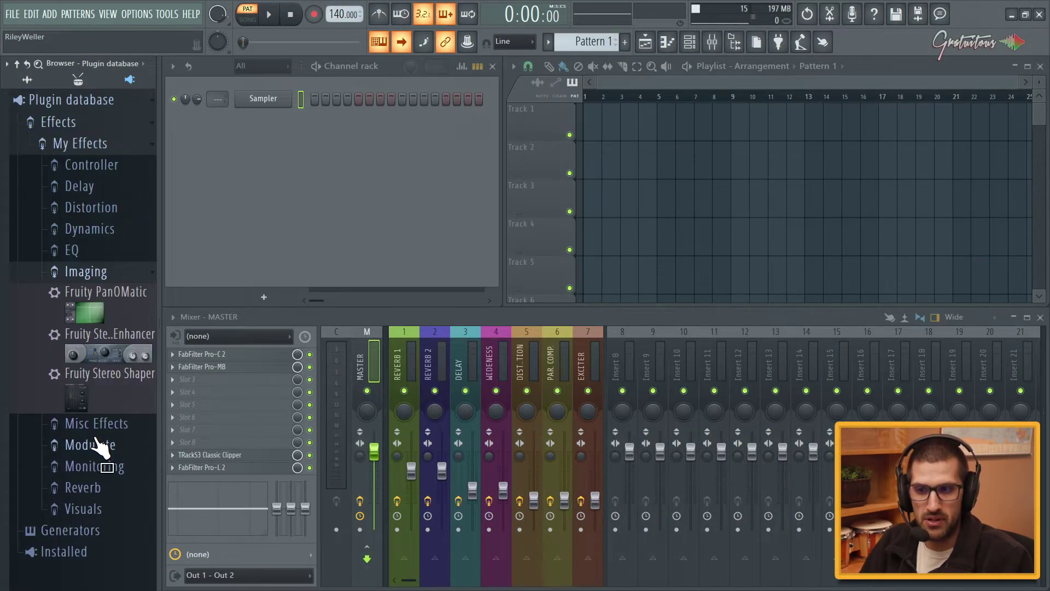
left_click(80, 444)
left_click(104, 315)
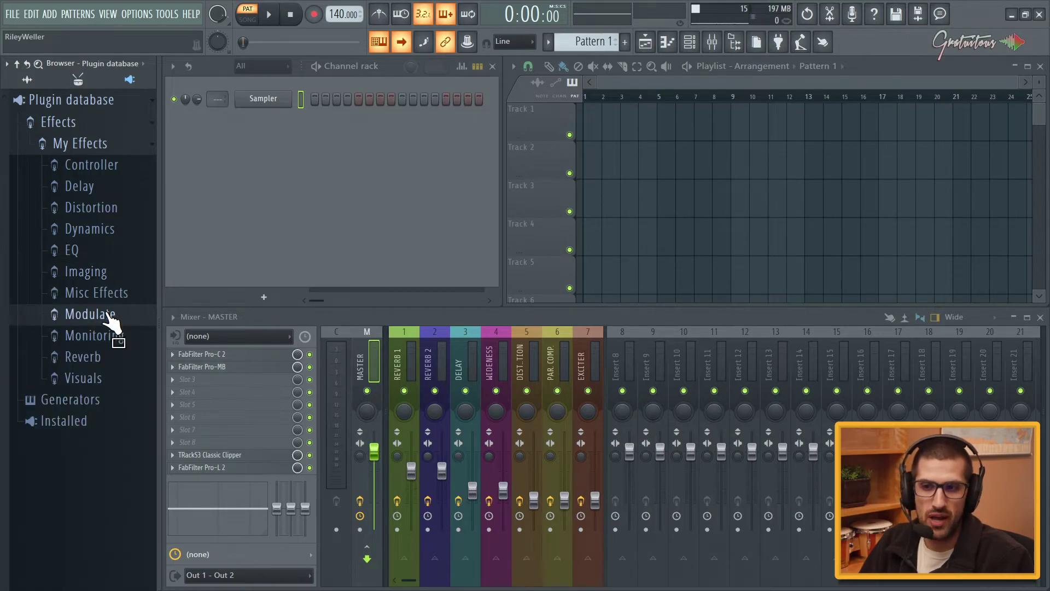
Expand Generators > My Generators > Instruments in the plugin database browser.
left_click(98, 399)
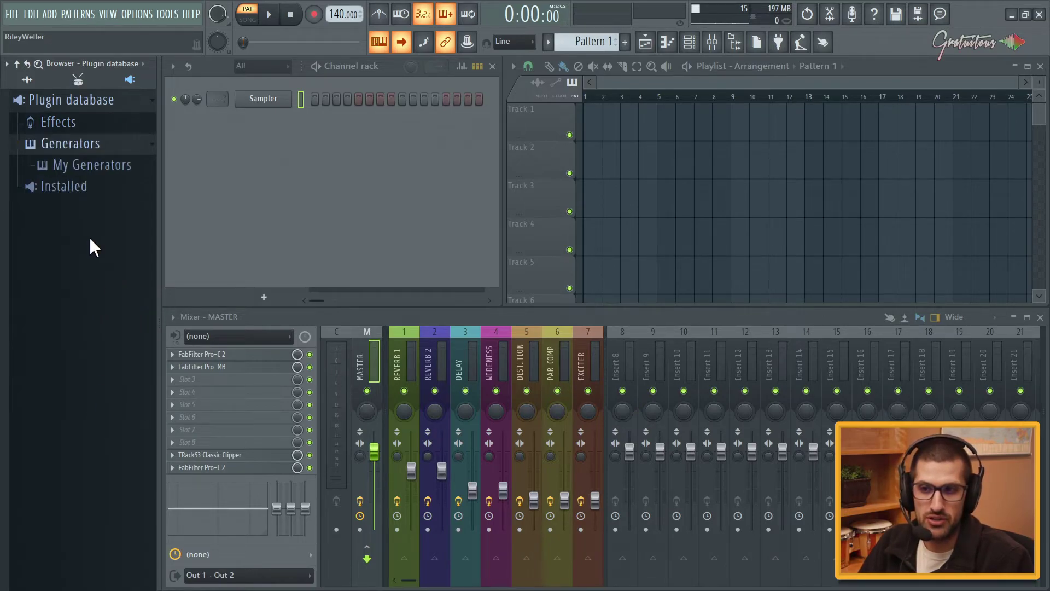
left_click(98, 173)
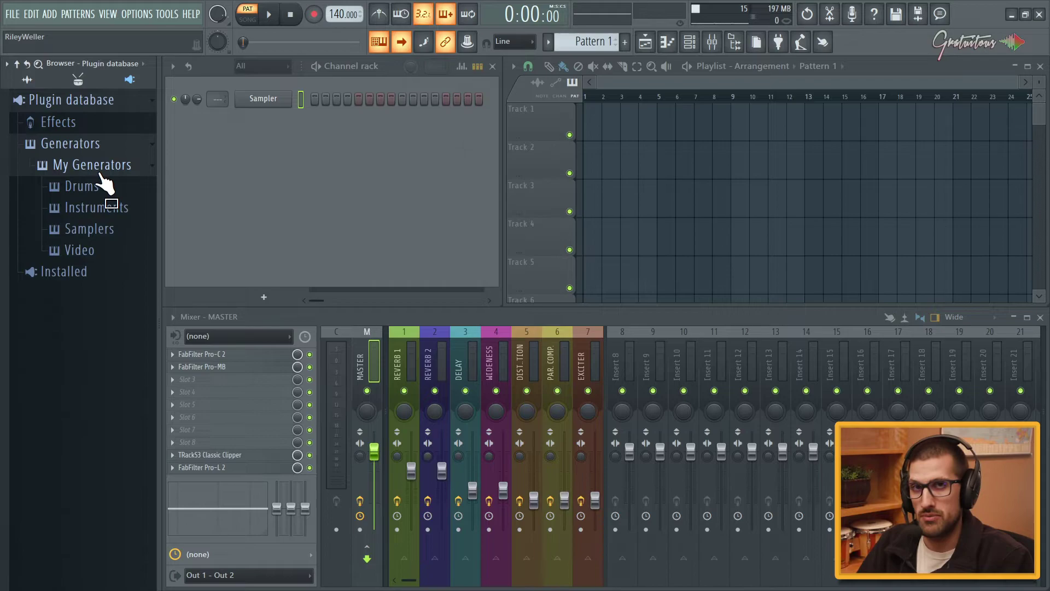
left_click(121, 207)
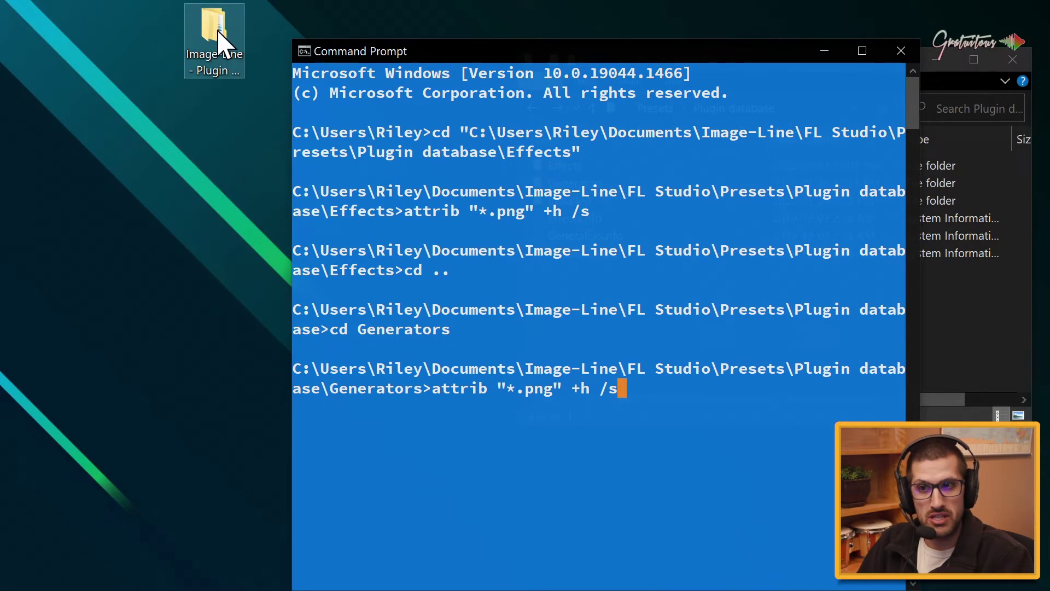
Open the Image-Line - Plugin database folder from the desktop and reposition its window to show the Effects and Generators folders.
double_click(225, 22)
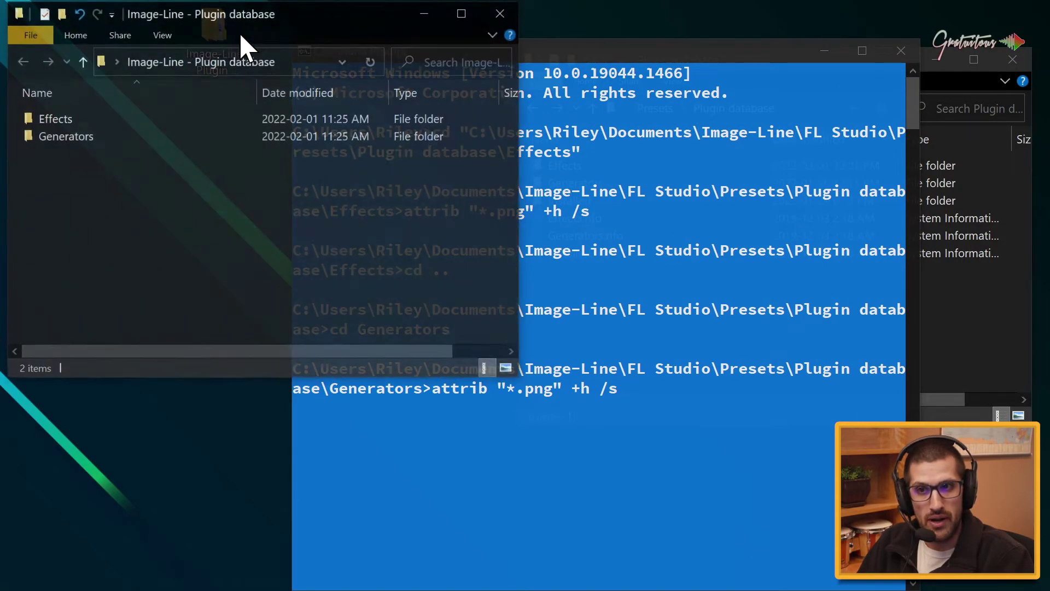
left_click_drag(263, 22, 300, 44)
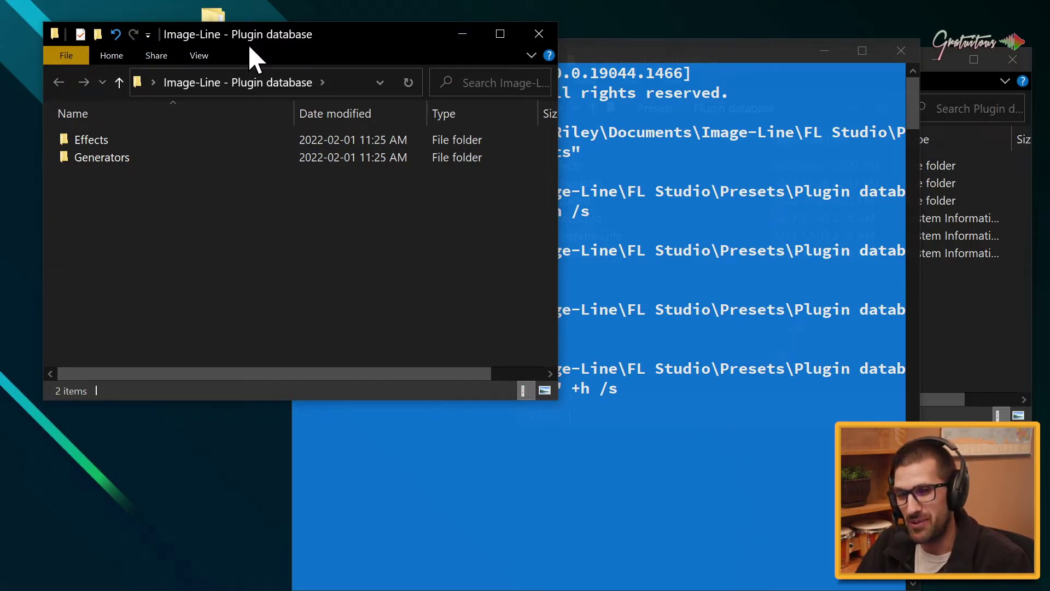
Close the Image-Line - Plugin database folder window and review the Instruments and Samplers plugins under My Generators in FL Studio's browser.
left_click(528, 34)
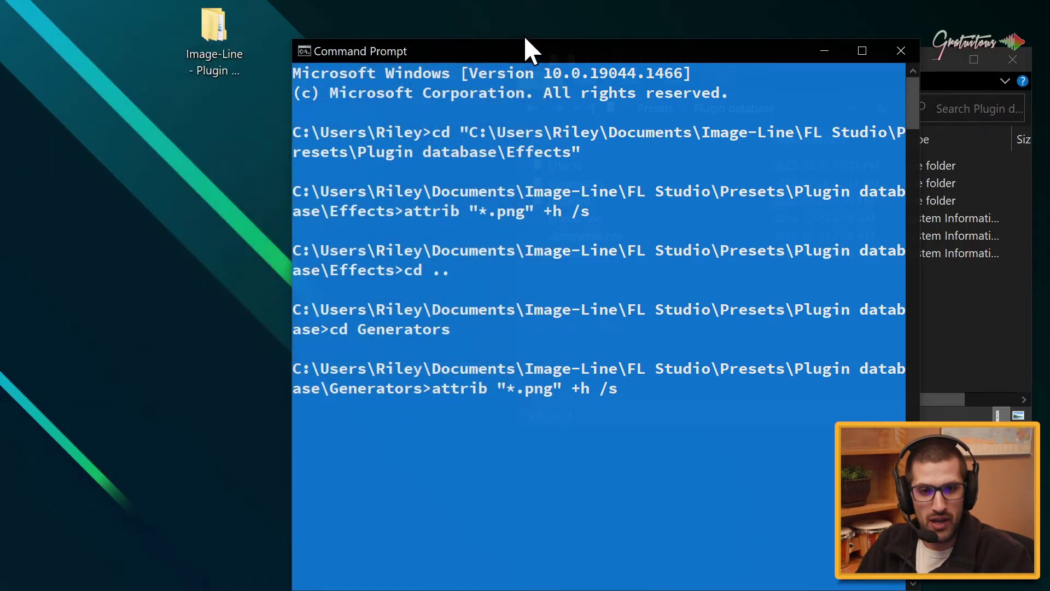
left_click_drag(556, 46, 513, 26)
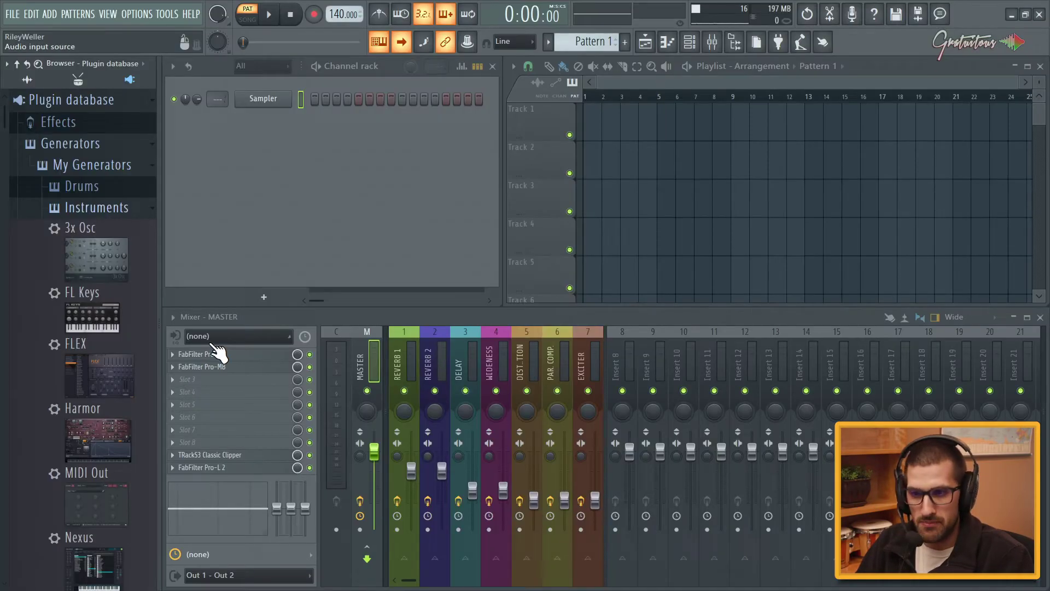
scroll(110, 295, "down", 10)
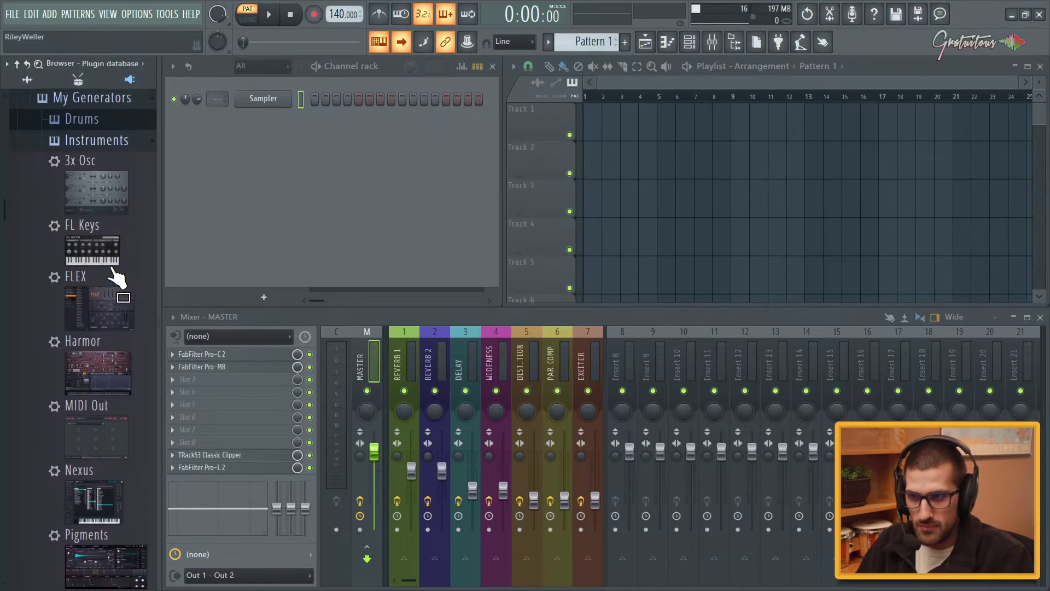
left_click(90, 547)
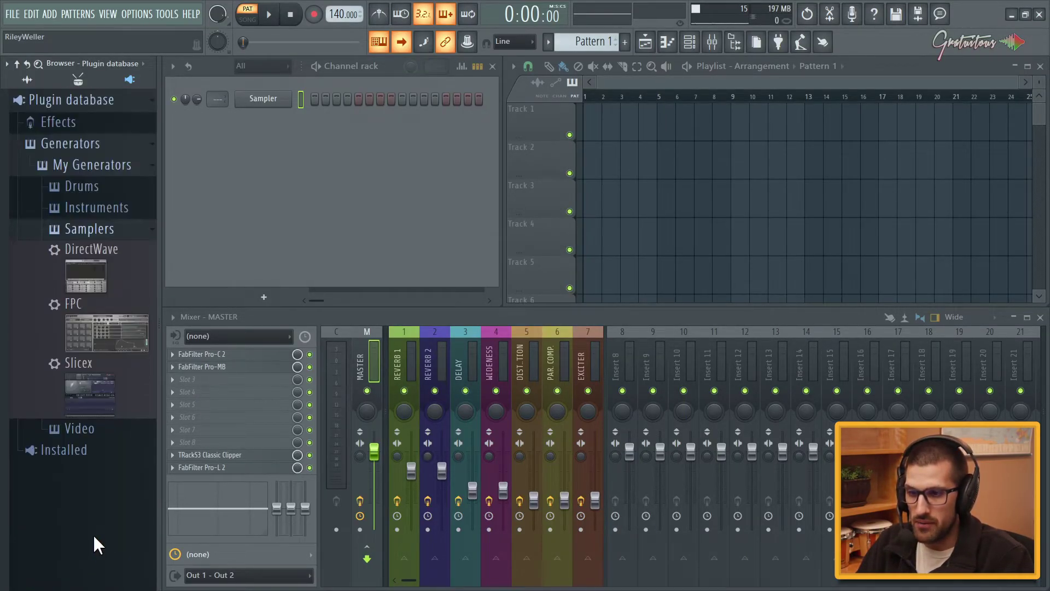
left_click(109, 173)
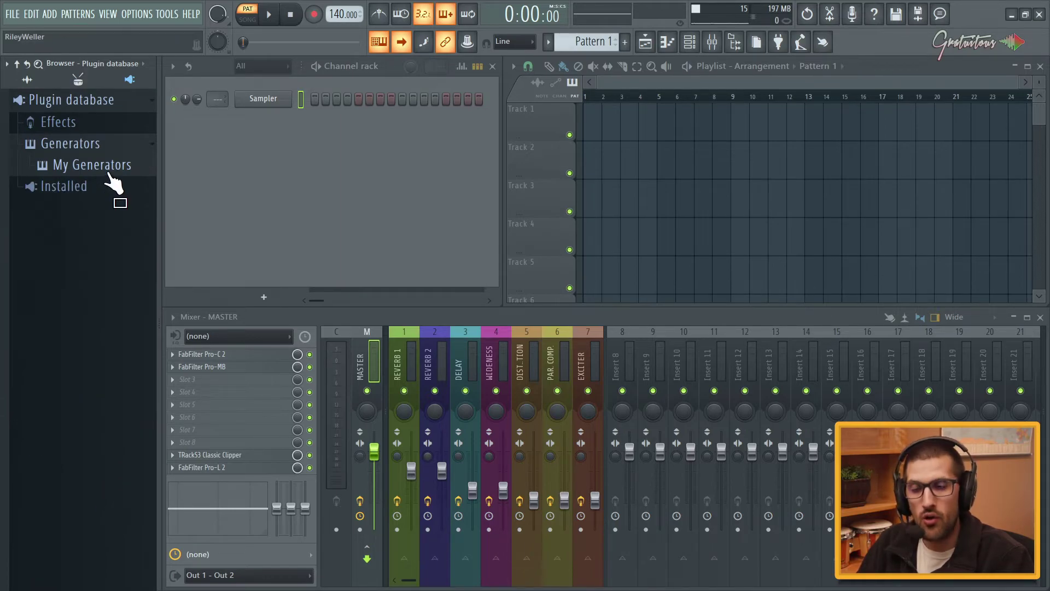
left_click(98, 123)
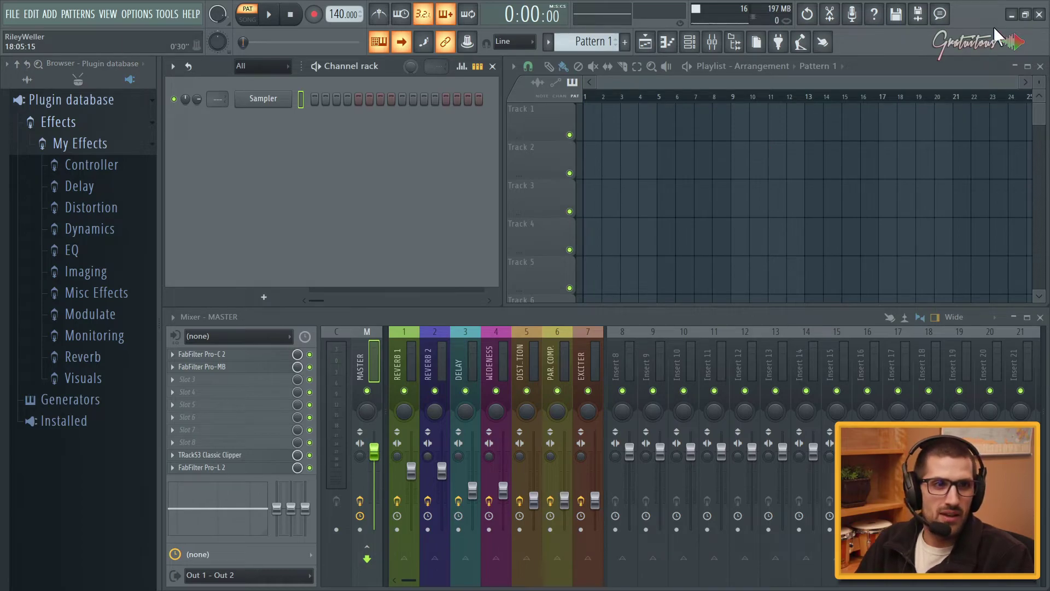
Switch to Command Prompt, recall attrib "*.png" +h /s at the Generators prompt, and close the window without running it.
key("alt+Tab")
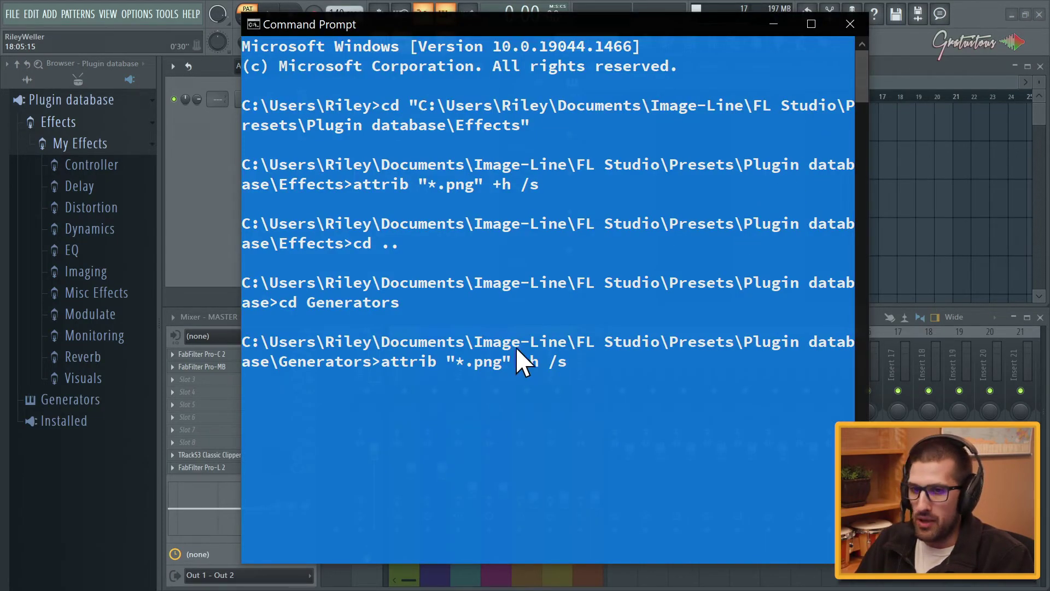
key("Up")
key("Down")
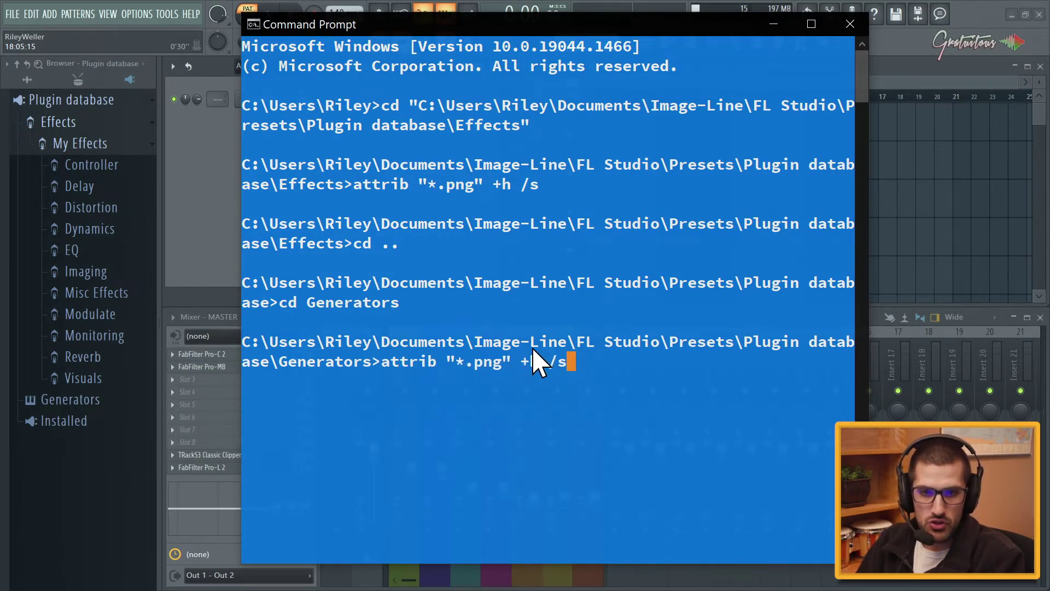
left_click(850, 24)
Collapse My Effects in the plugin database browser, keeping the Effects folder expanded.
left_click(122, 143)
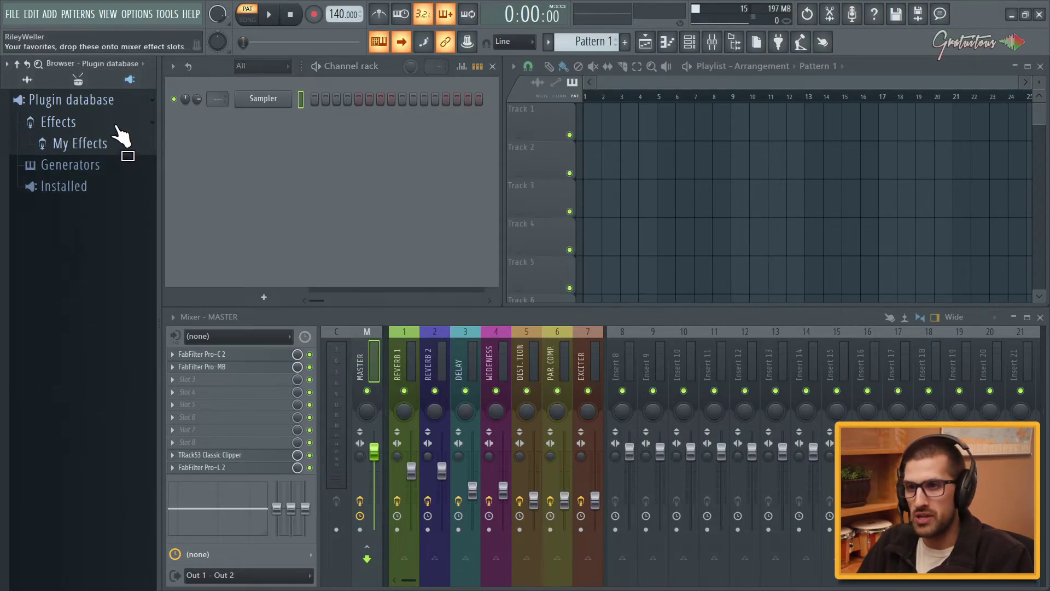
left_click(119, 123)
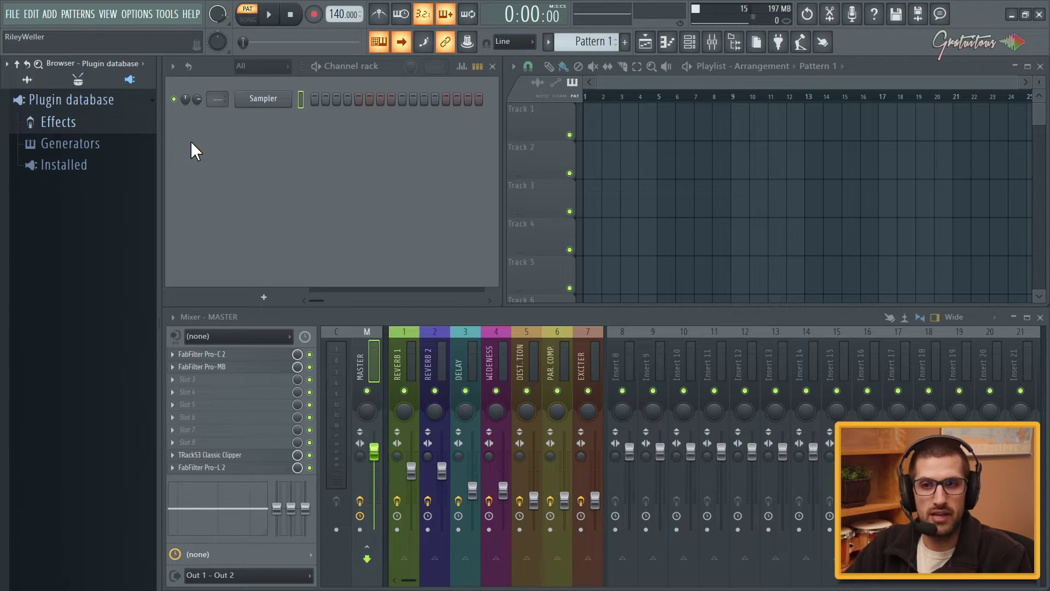
left_click(82, 126)
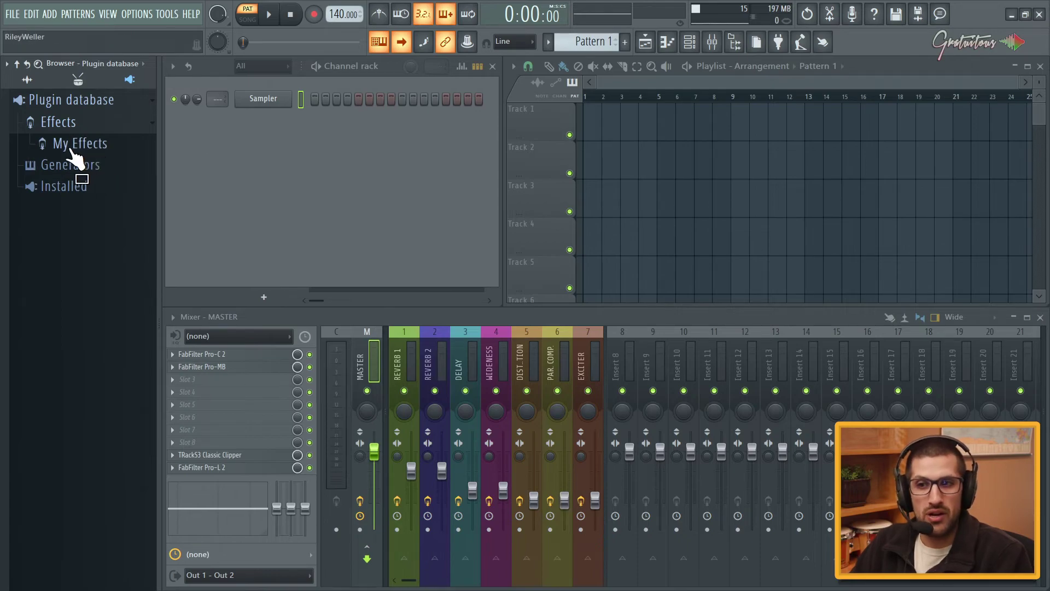
left_click_drag(70, 149, 47, 169)
mouse_move(99, 164)
left_mouse_down()
mouse_move(87, 167)
mouse_move(106, 159)
left_mouse_up()
Open the Sampler channel's settings window from the Channel rack, view it, and close it.
right_click(278, 99)
left_click(270, 106)
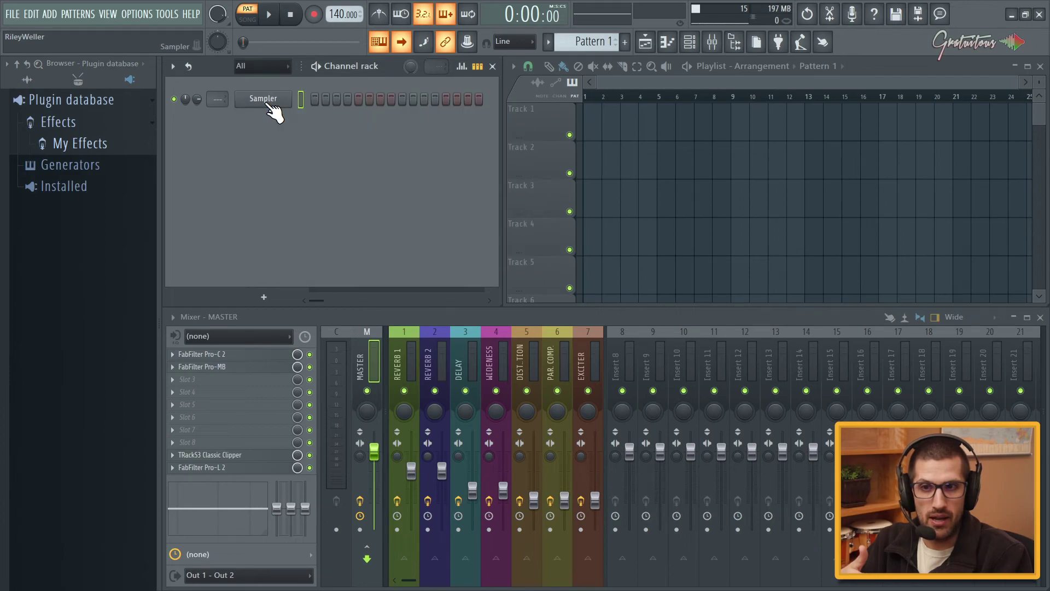
left_click(270, 107)
left_click(262, 202)
left_click(308, 198)
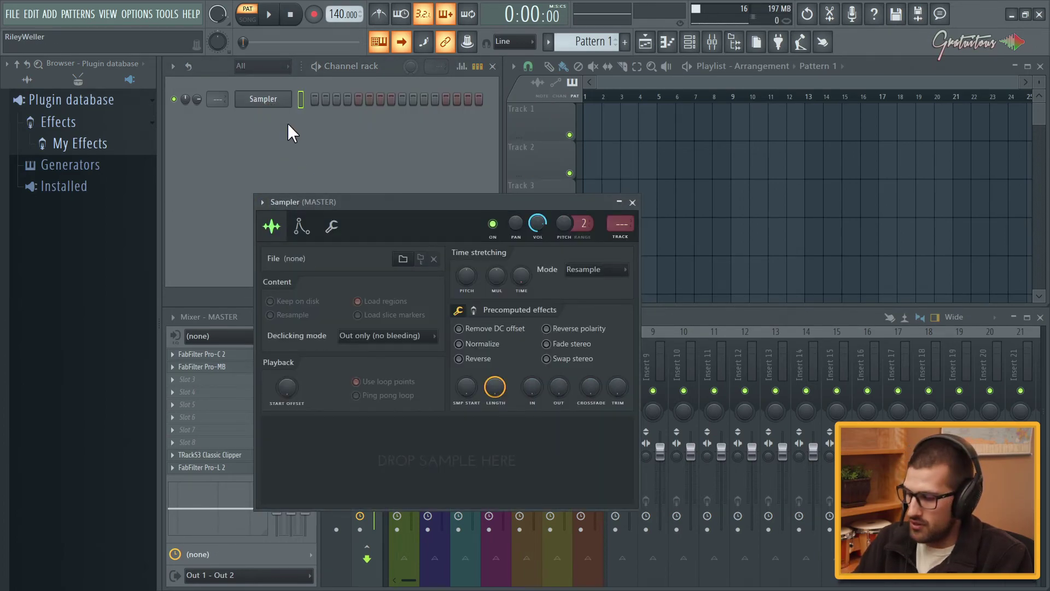
key("Escape")
Open FabFilter Pro-MB on the master track, view its Add to plugin database (flag as favorite) option, and close the plugin.
left_click(237, 366)
left_click(227, 166)
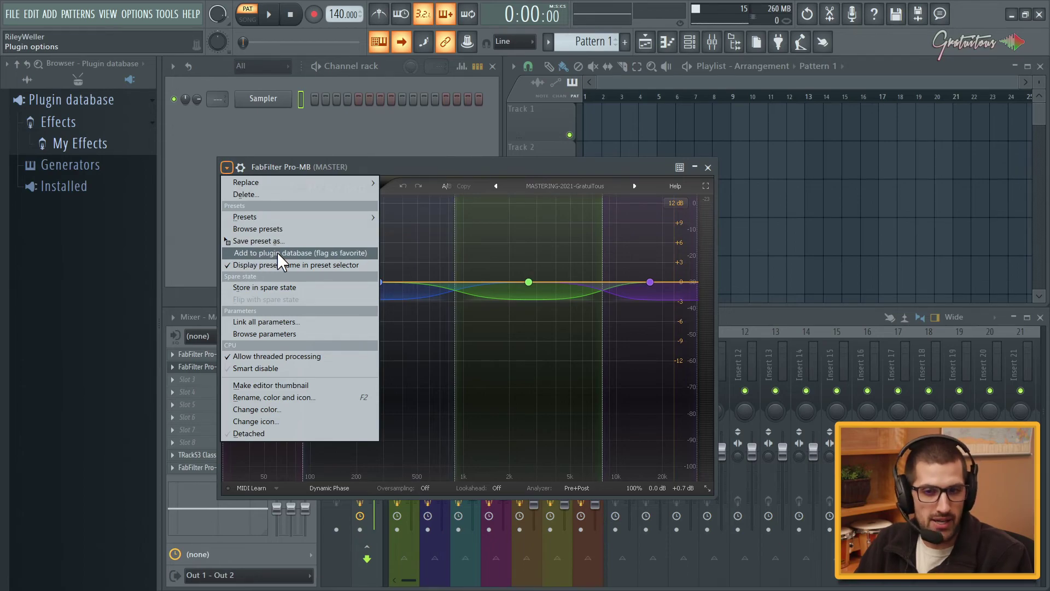
left_click(707, 167)
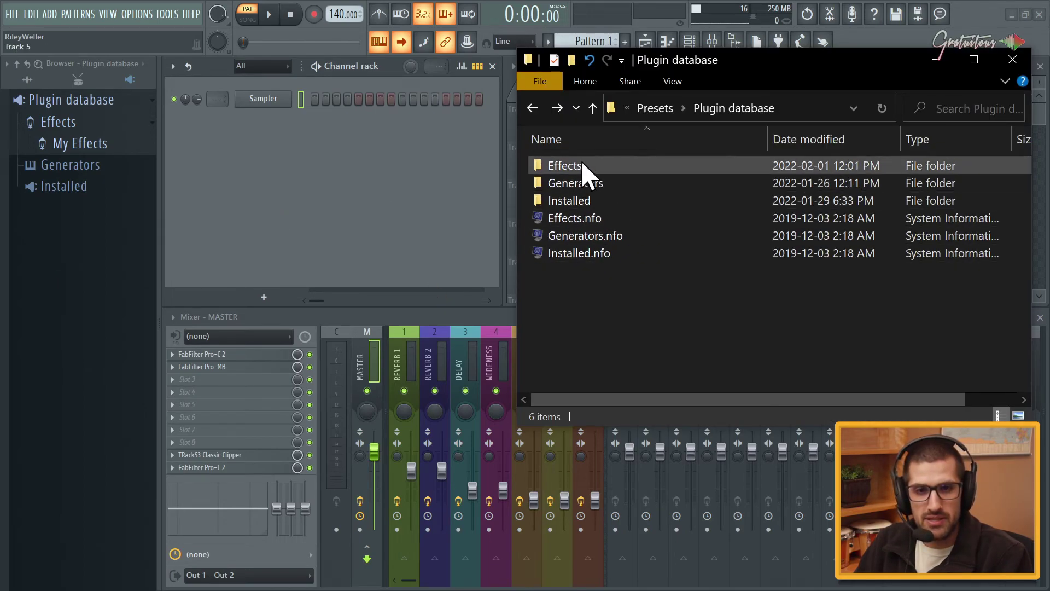
Open Effects > My Effects in File Explorer and place its window beside the expanded My Effects list in FL Studio's browser.
double_click(586, 170)
left_click(600, 169)
double_click(600, 169)
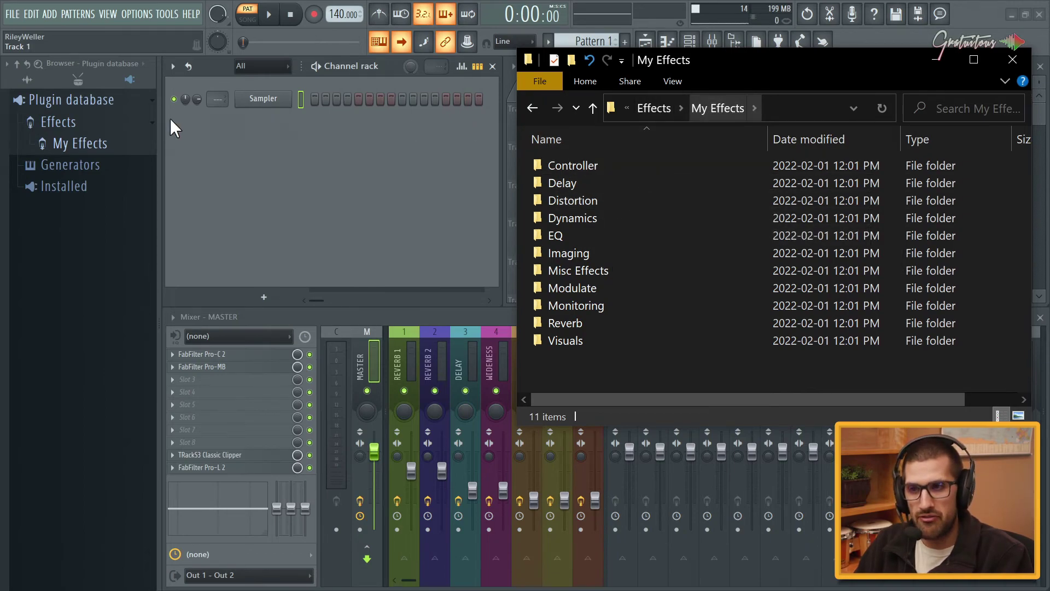
left_click(80, 143)
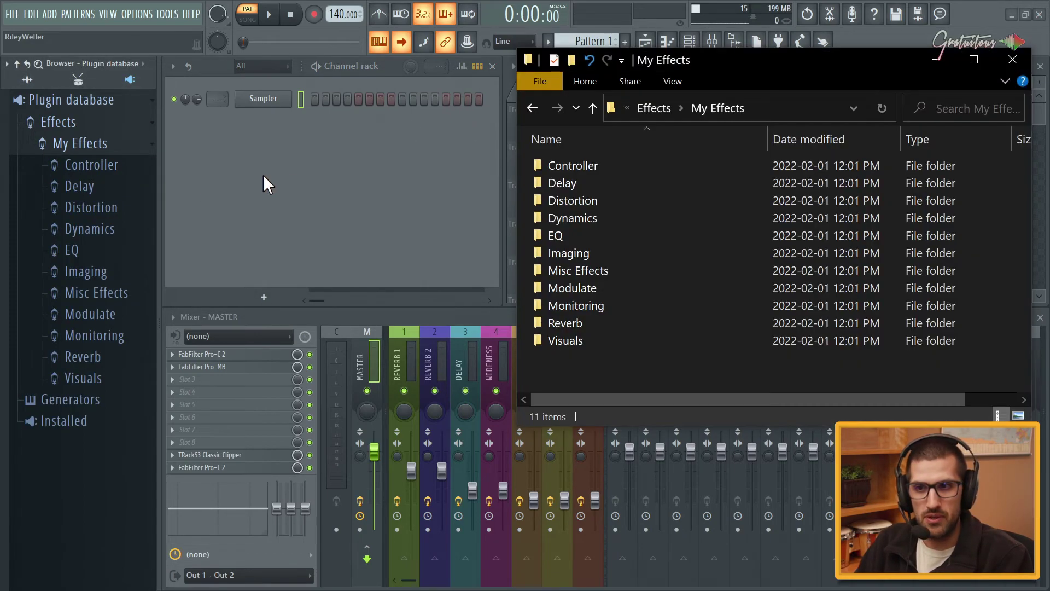
left_click_drag(717, 64, 406, 91)
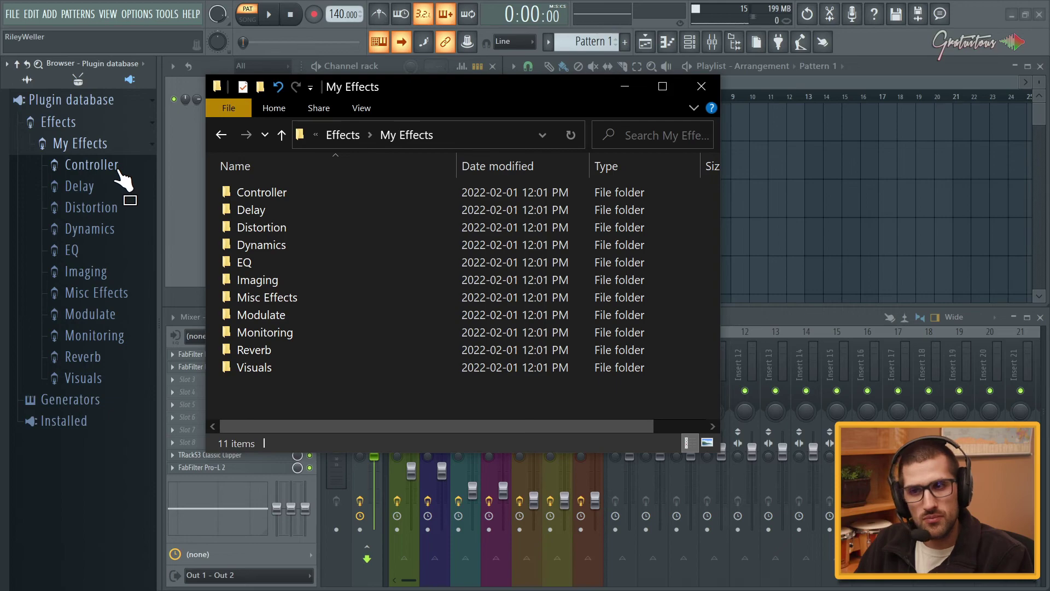
Examine the subfolders and plugin files in the Delay folder and return to My Effects.
left_click_drag(124, 180, 281, 212)
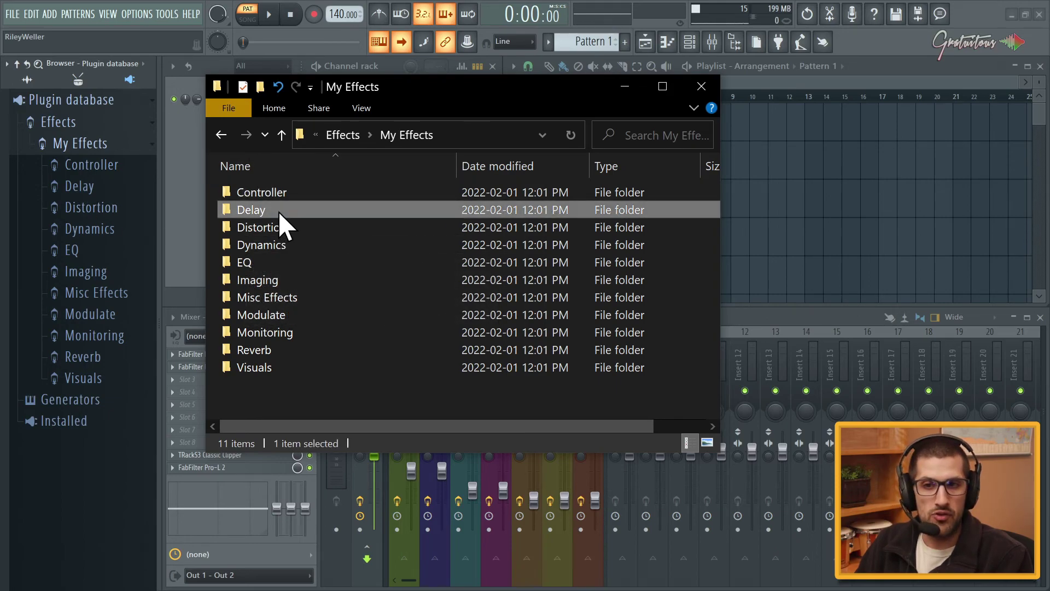
double_click(280, 212)
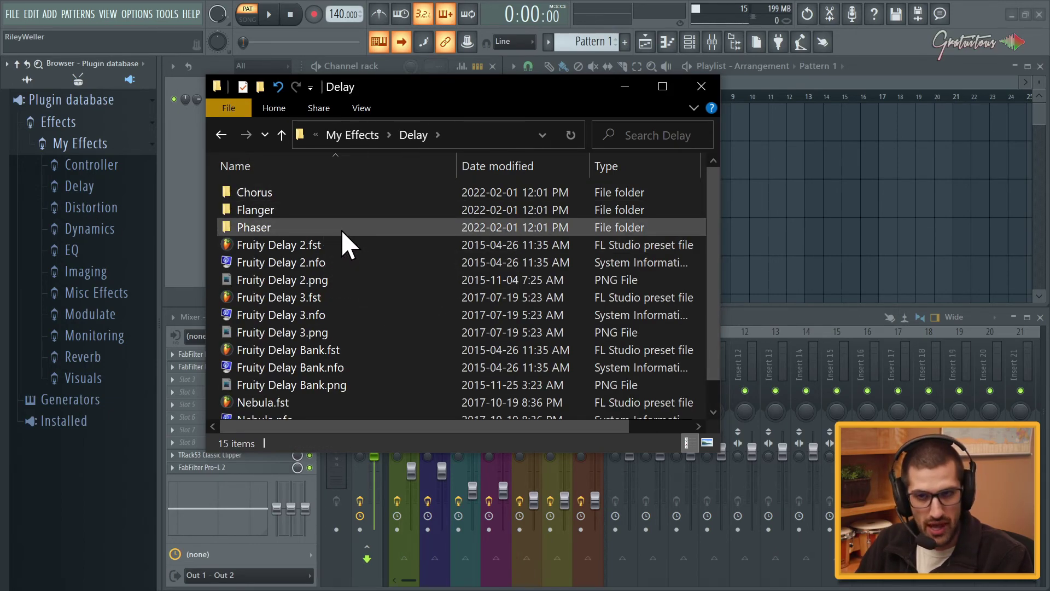
key("alt+Left")
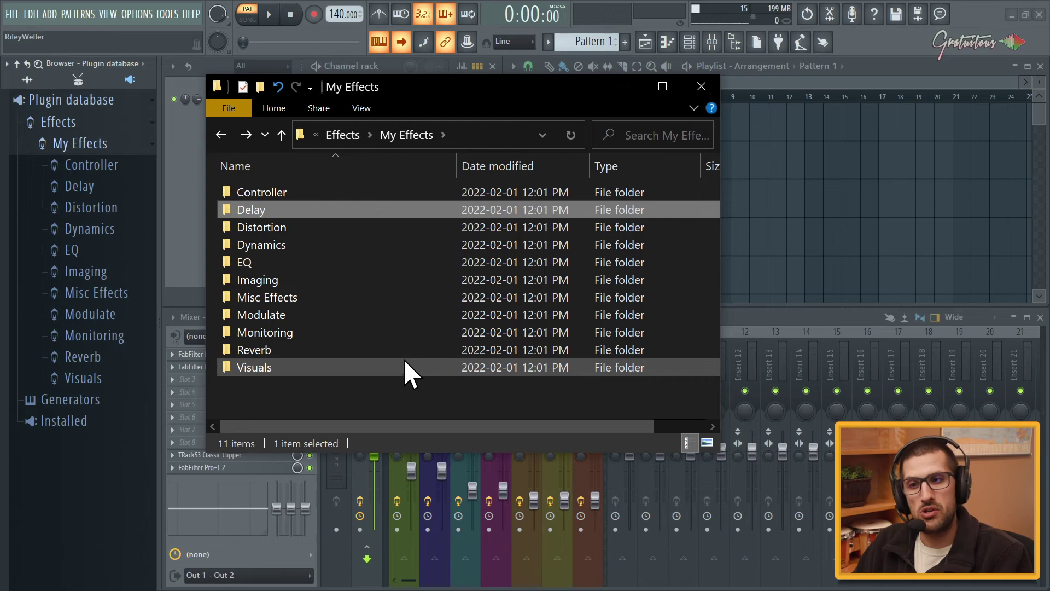
Move the My Effects window clear of the mixer slots, then reopen FabFilter Pro-MB and inspect its plugin options.
left_click_drag(411, 107, 547, 107)
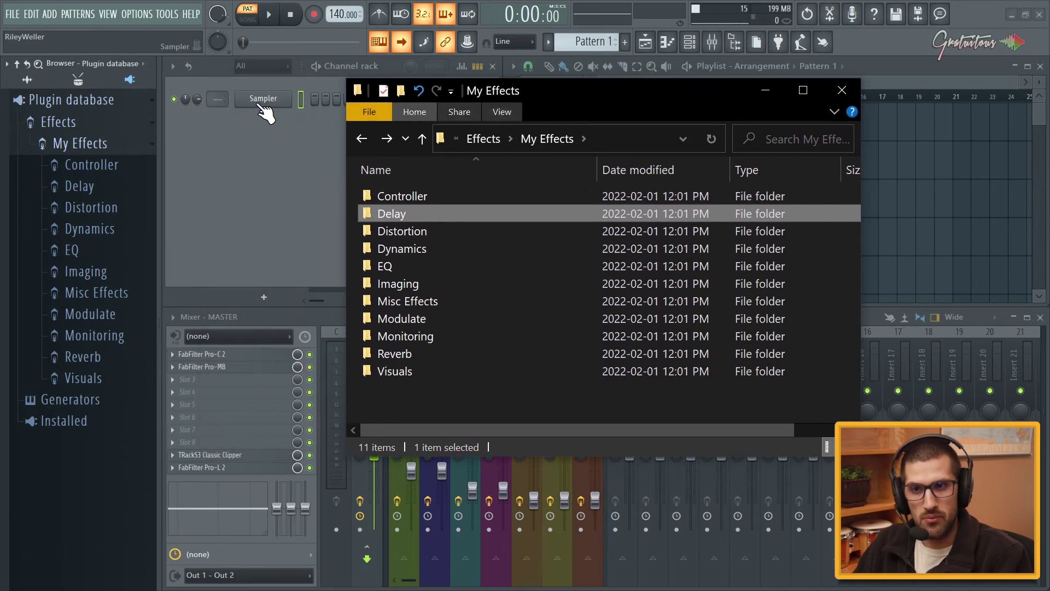
left_click(262, 366)
left_click(227, 167)
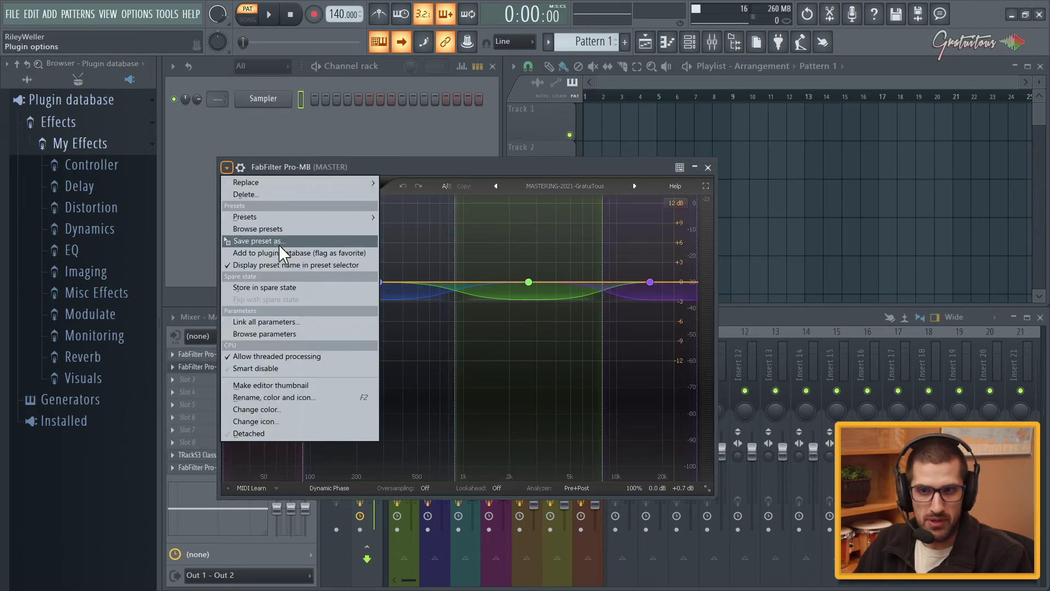
left_click(356, 145)
Open the EQ folder under My Effects and select the FabFilter Pro-Q 3 .fst, .nfo and .png files, then only the .png.
key("alt+Tab")
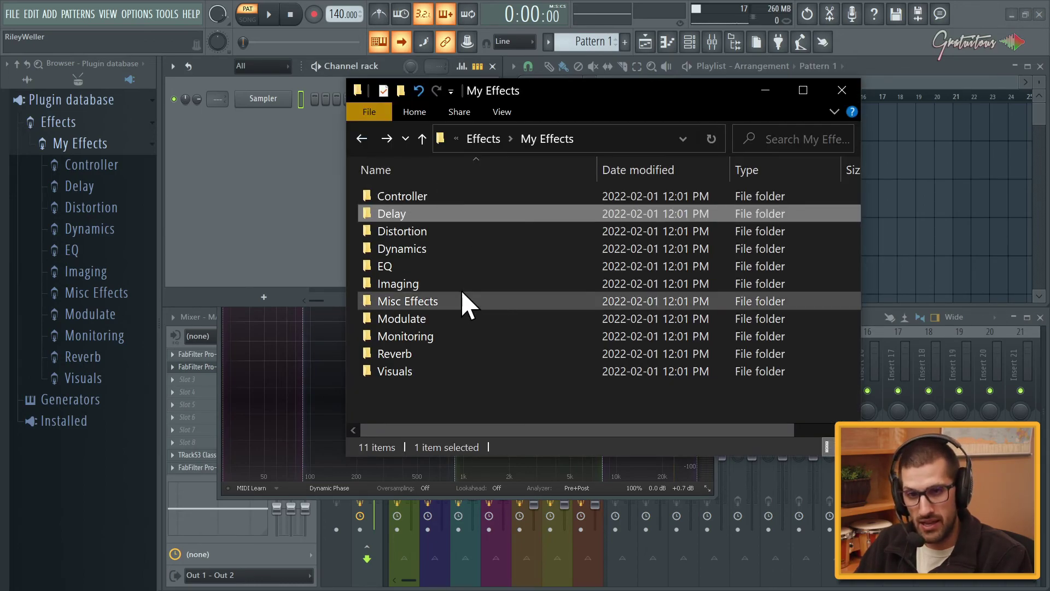
double_click(405, 267)
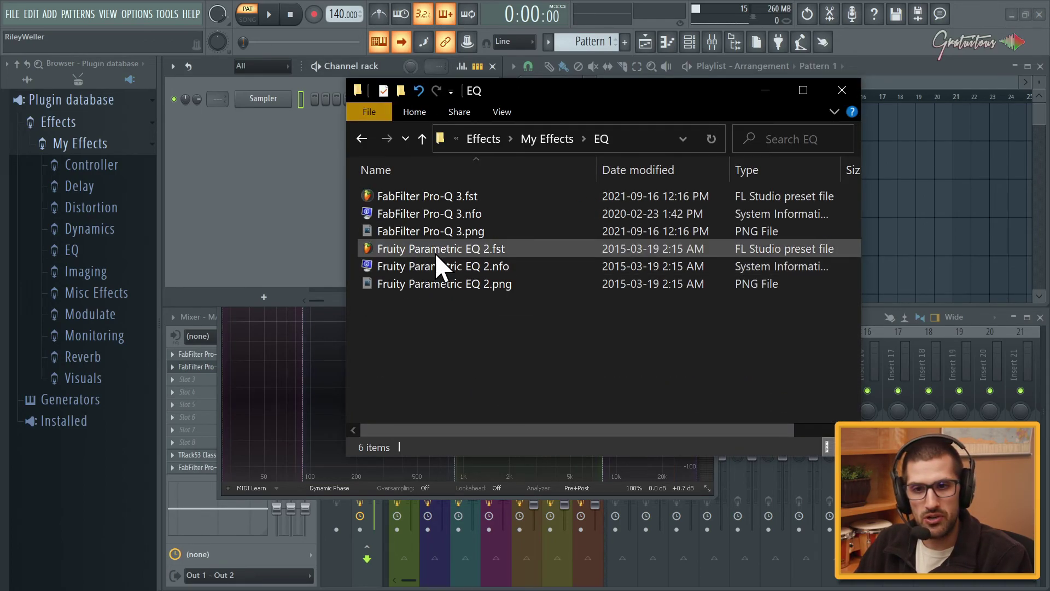
left_click(461, 198)
left_click(475, 232, "shift")
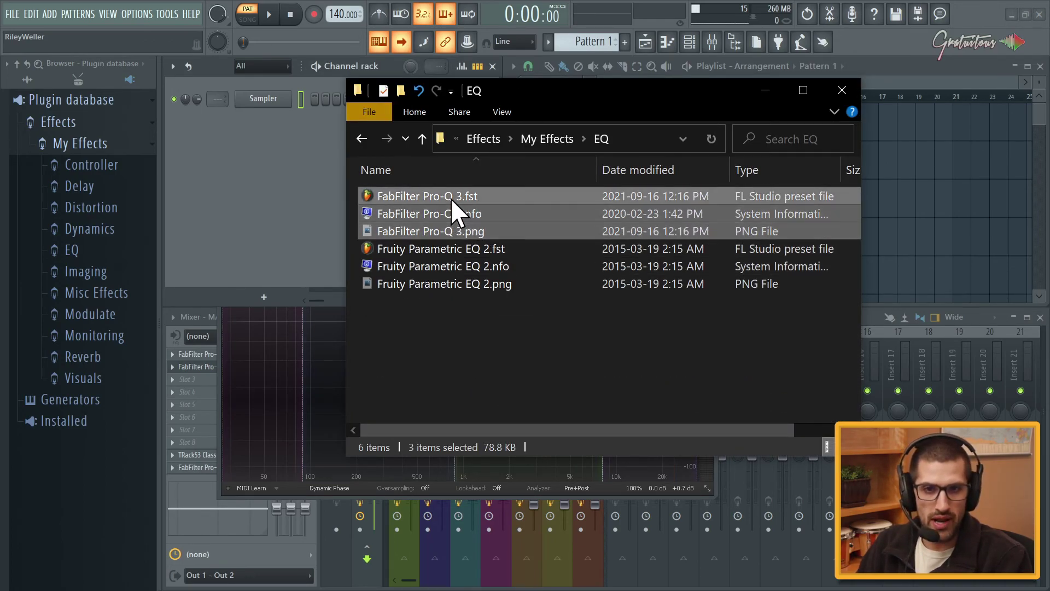
left_click_drag(459, 215, 563, 328)
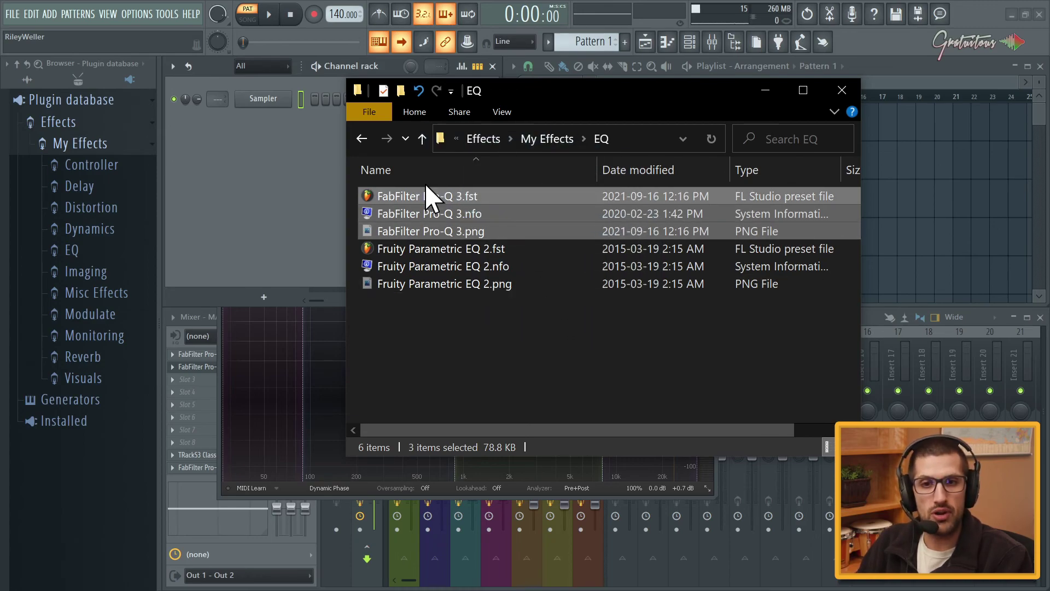
left_click(547, 305)
left_click(476, 235)
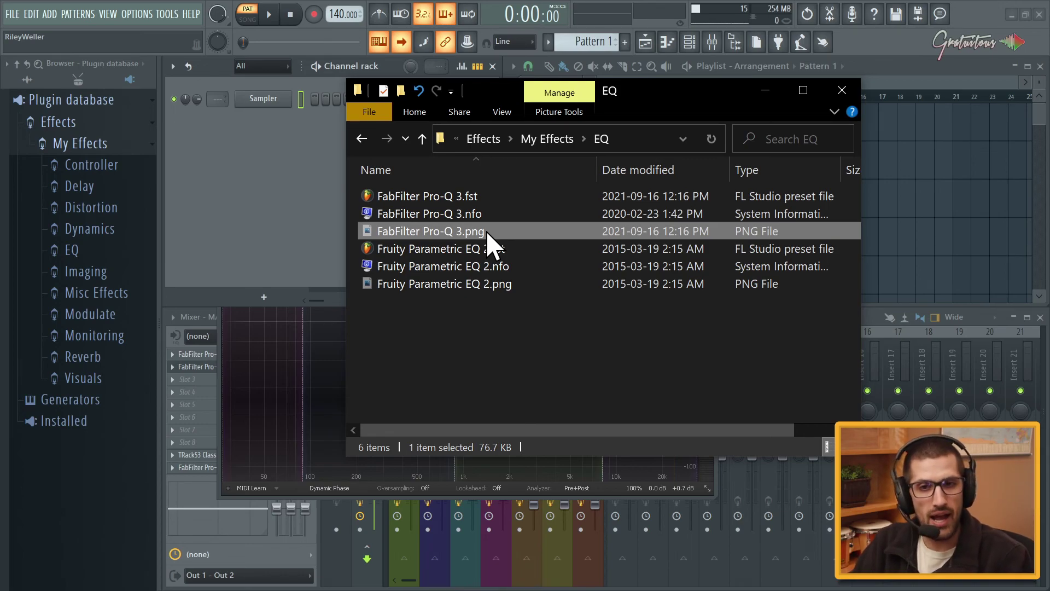
Return to FL Studio and close the FabFilter Pro-MB plugin window.
left_click(313, 214)
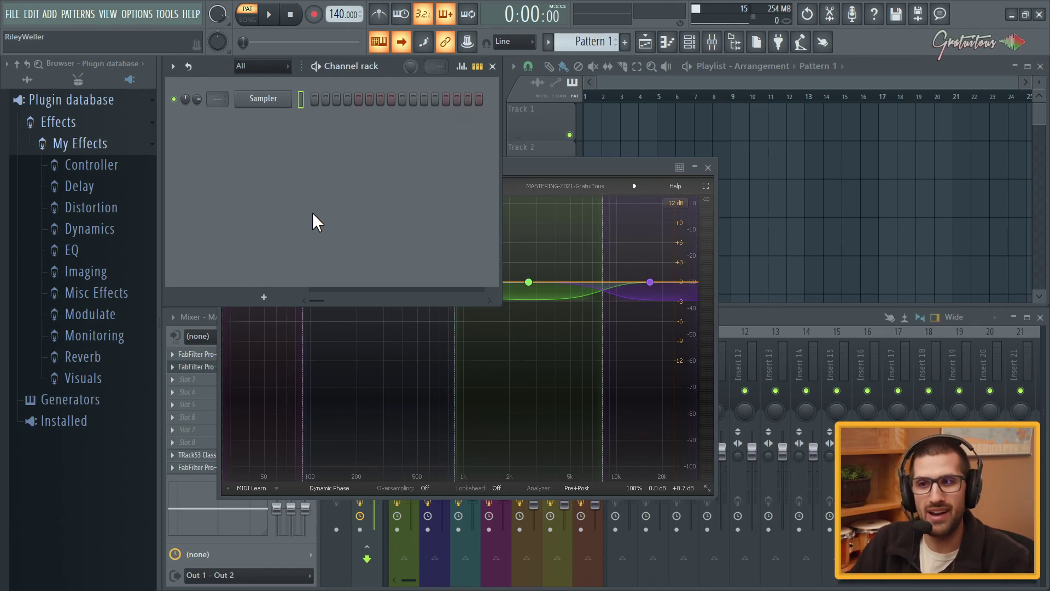
key("Escape")
key("Escape")
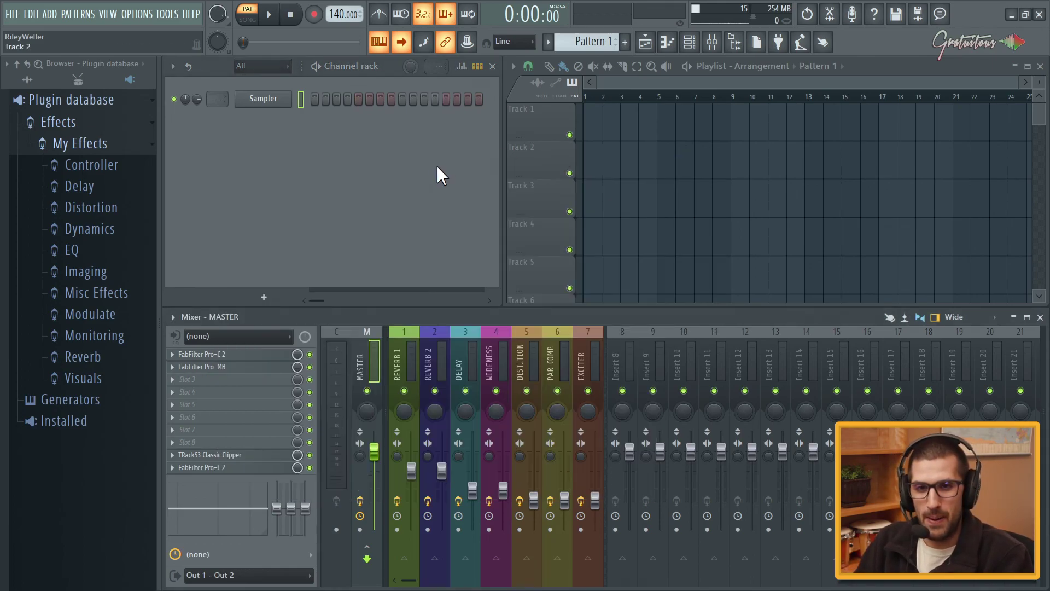